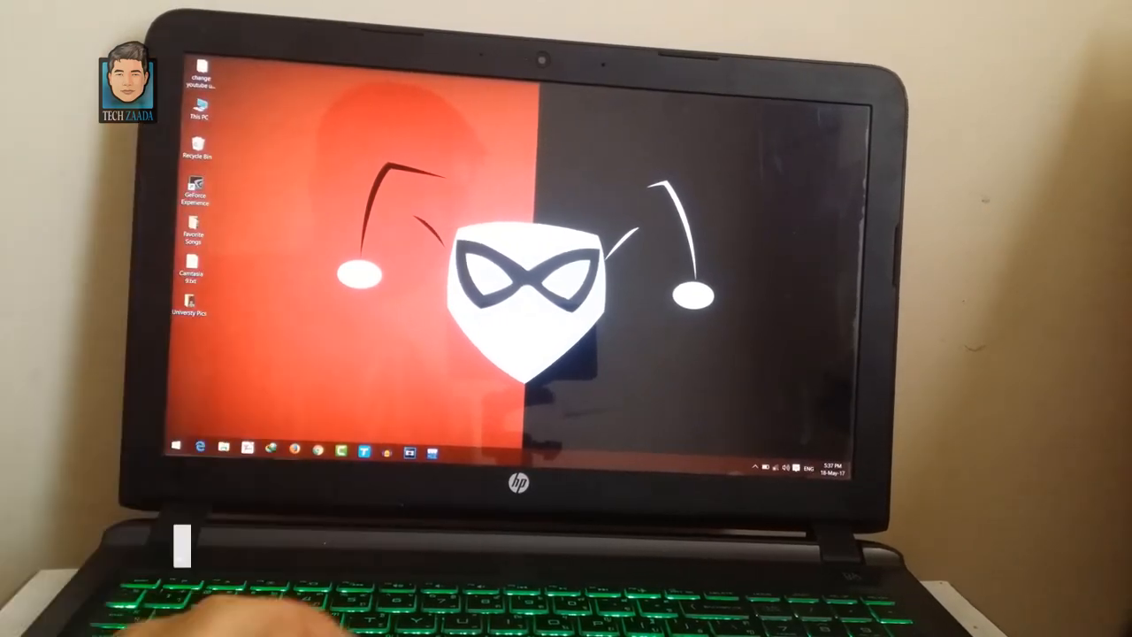
# - Restart the laptop into the HP Startup Menu and enter BIOS Setup
pyautogui.press('super')
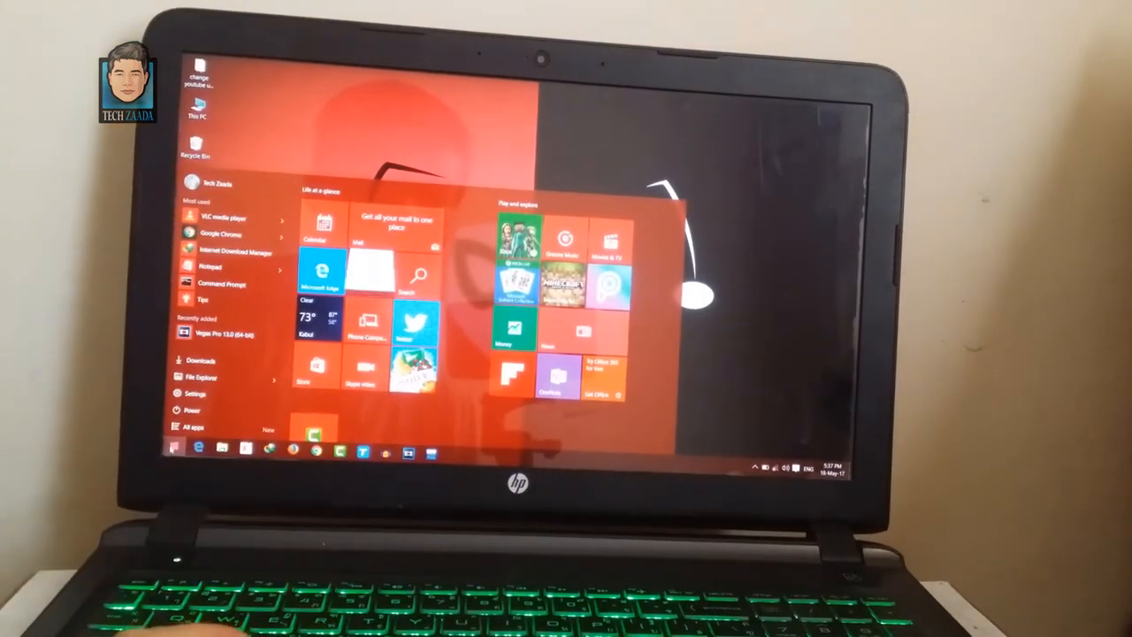
pyautogui.click(192, 412)
pyautogui.click(189, 391)
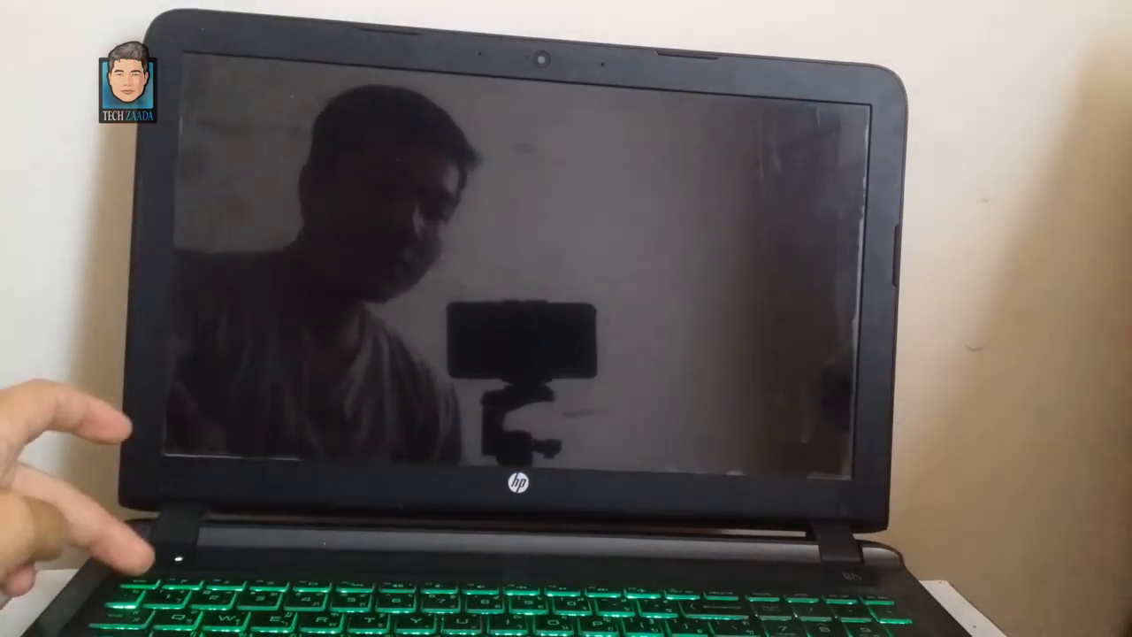
pyautogui.press('Escape')
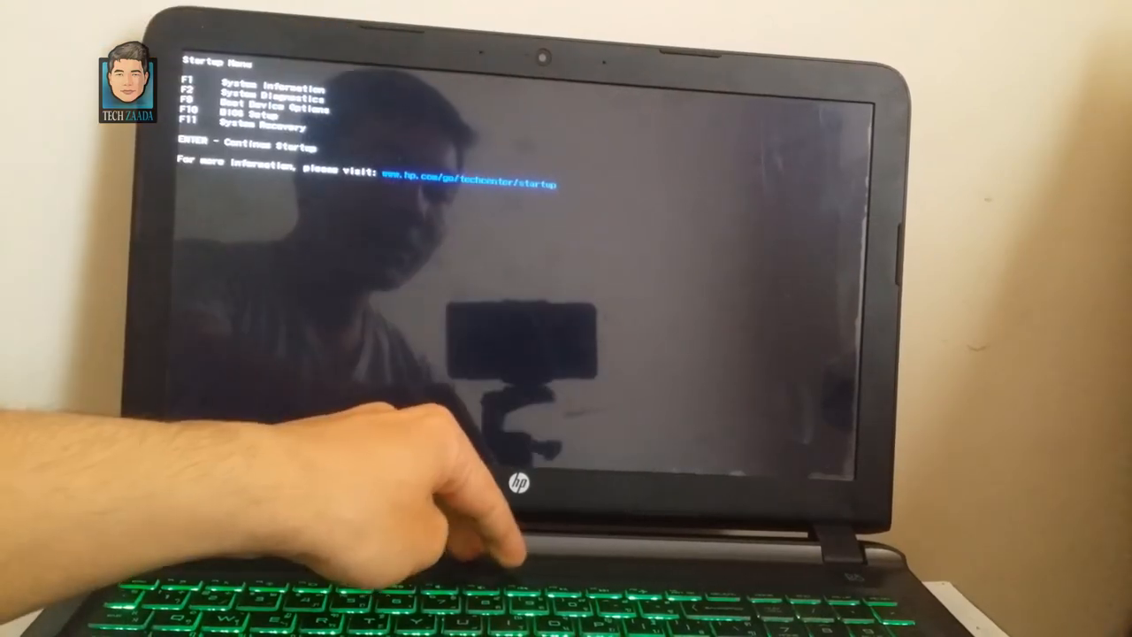
pyautogui.press('F10')
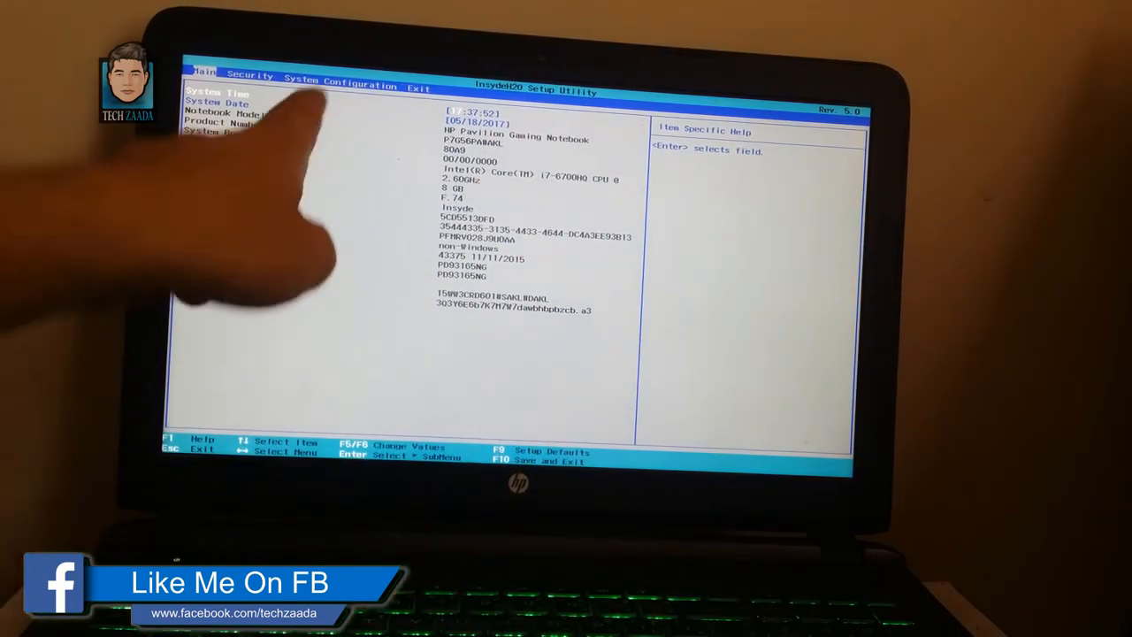
# - Set Virtualization Technology to Enabled in the System Configuration settings and exit the BIOS saving changes
pyautogui.press('Right')
pyautogui.press('Right')
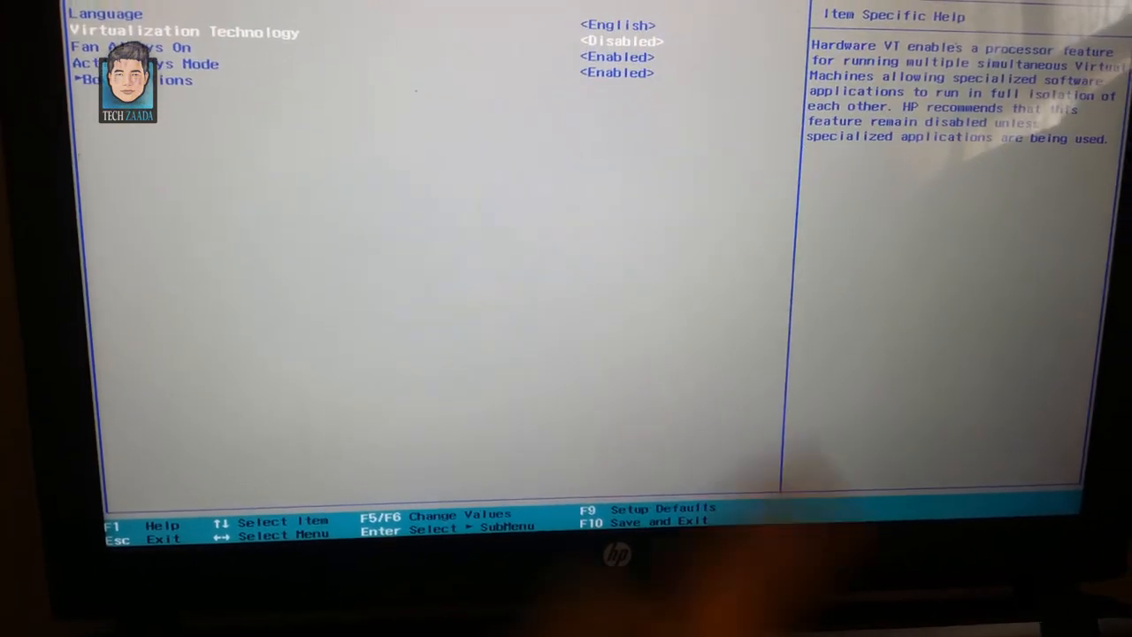
pyautogui.press('Return')
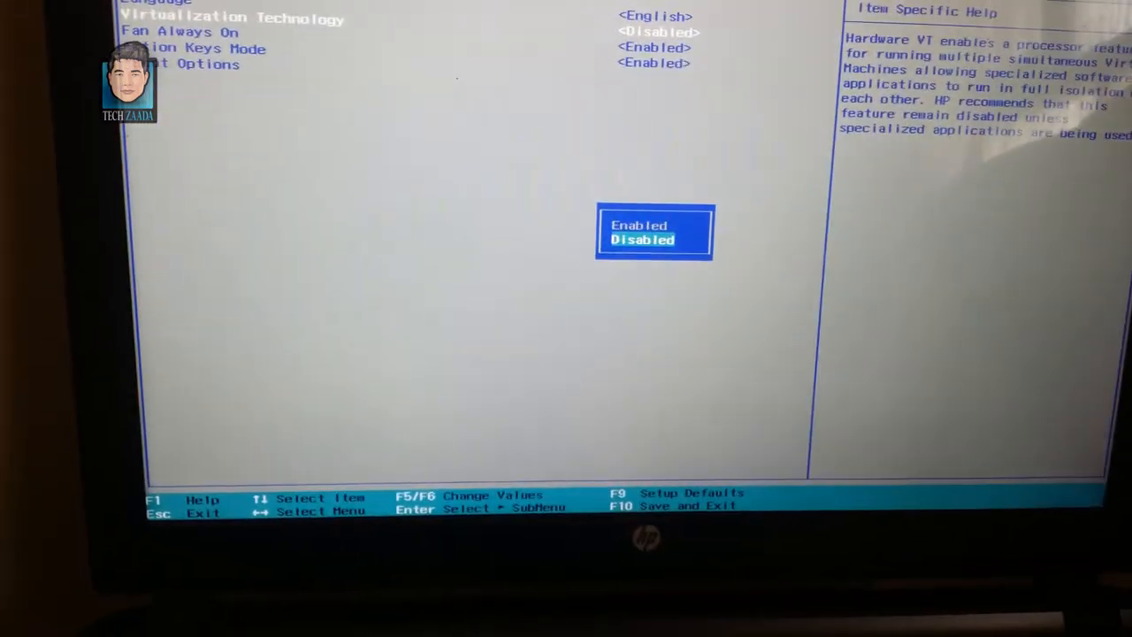
pyautogui.press('Return')
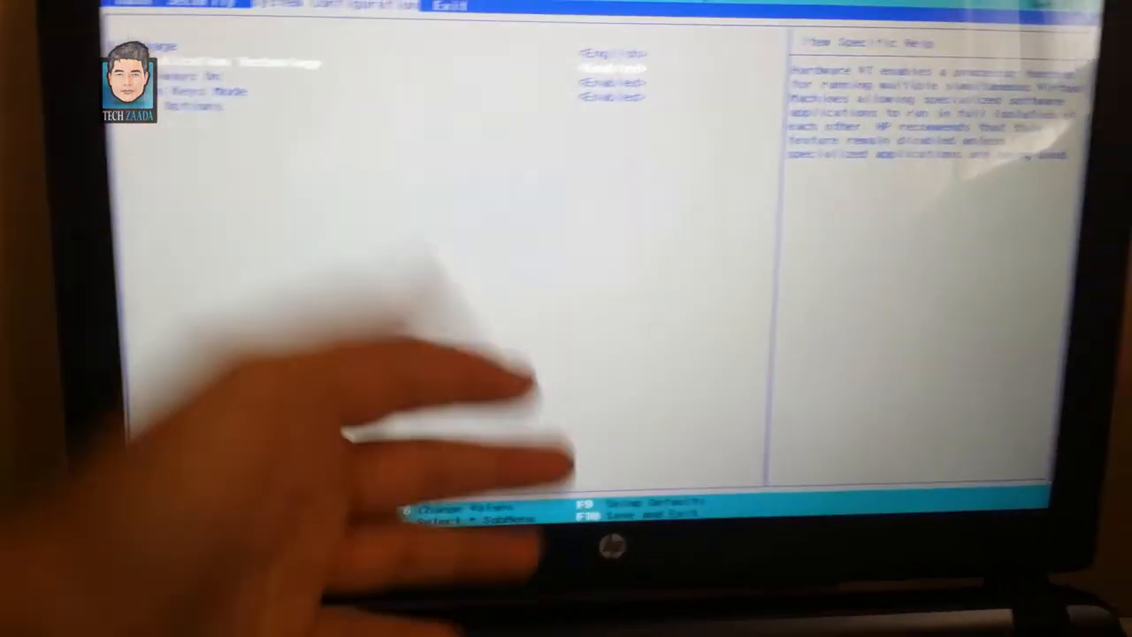
pyautogui.press('F10')
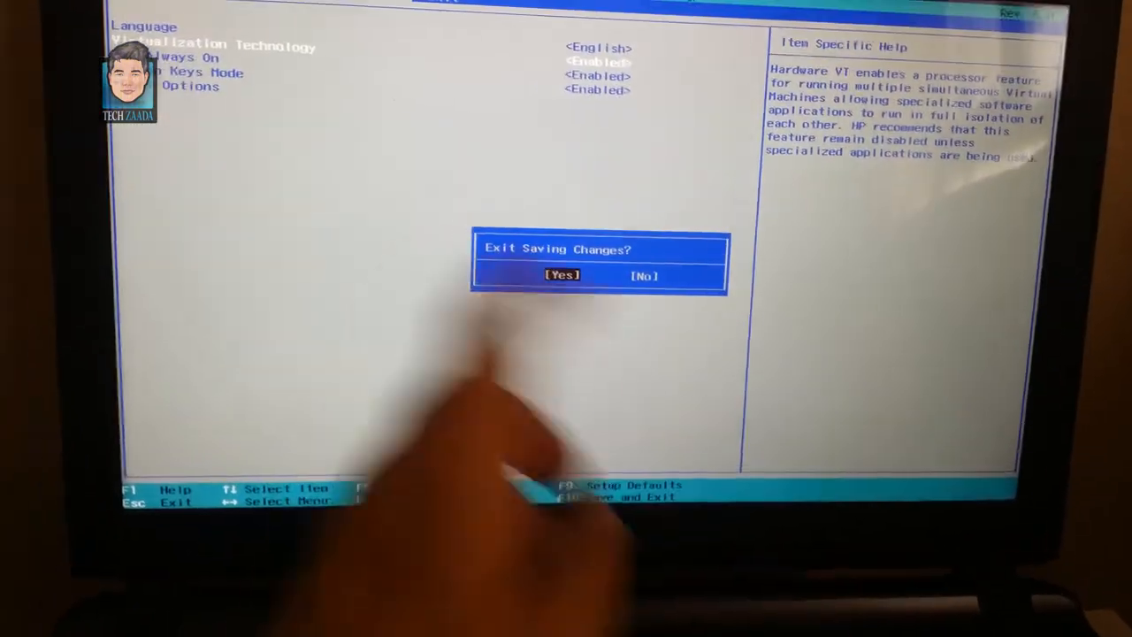
pyautogui.press('Return')
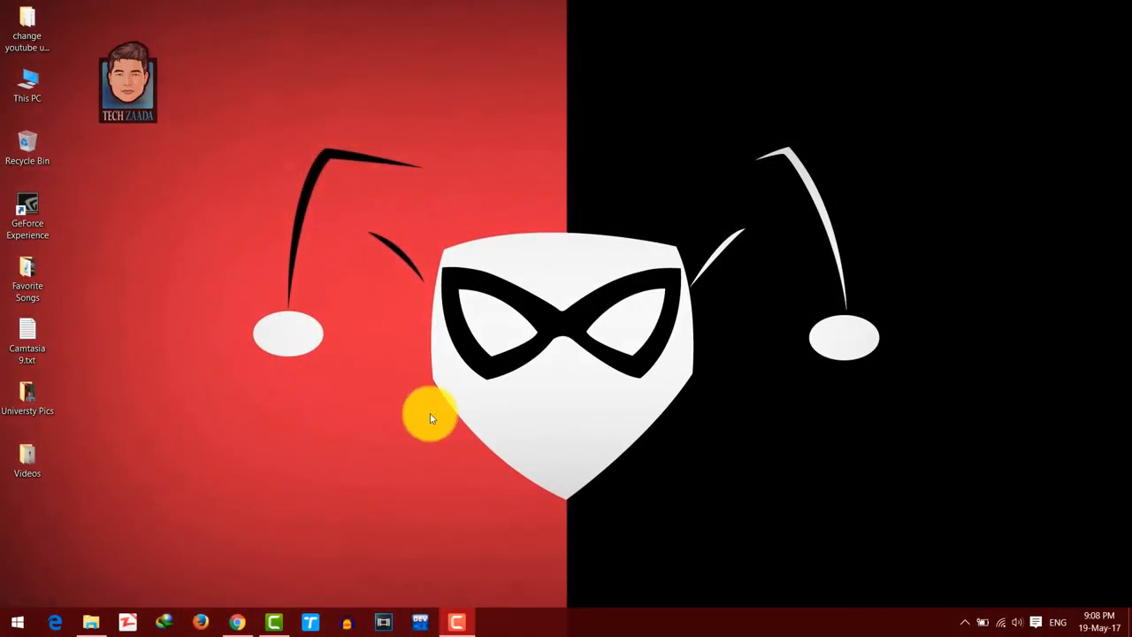
# - Set File Explorer Options in the Control Panel to show hidden files, folders, and drives, and apply the change
pyautogui.rightClick(7, 630)
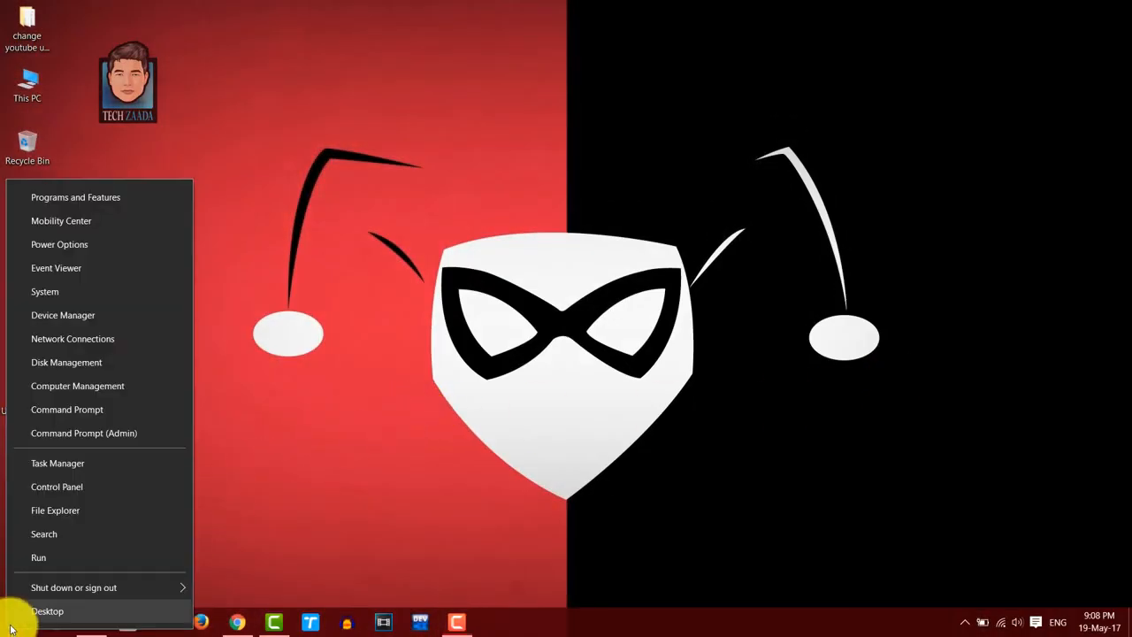
pyautogui.click(73, 488)
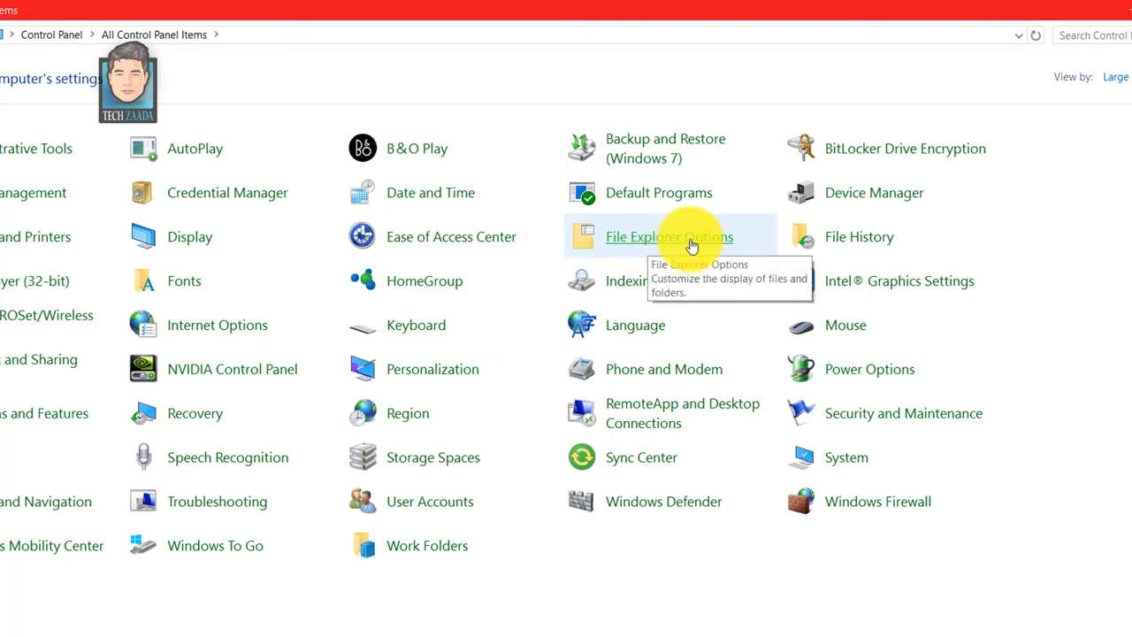
pyautogui.click(692, 245)
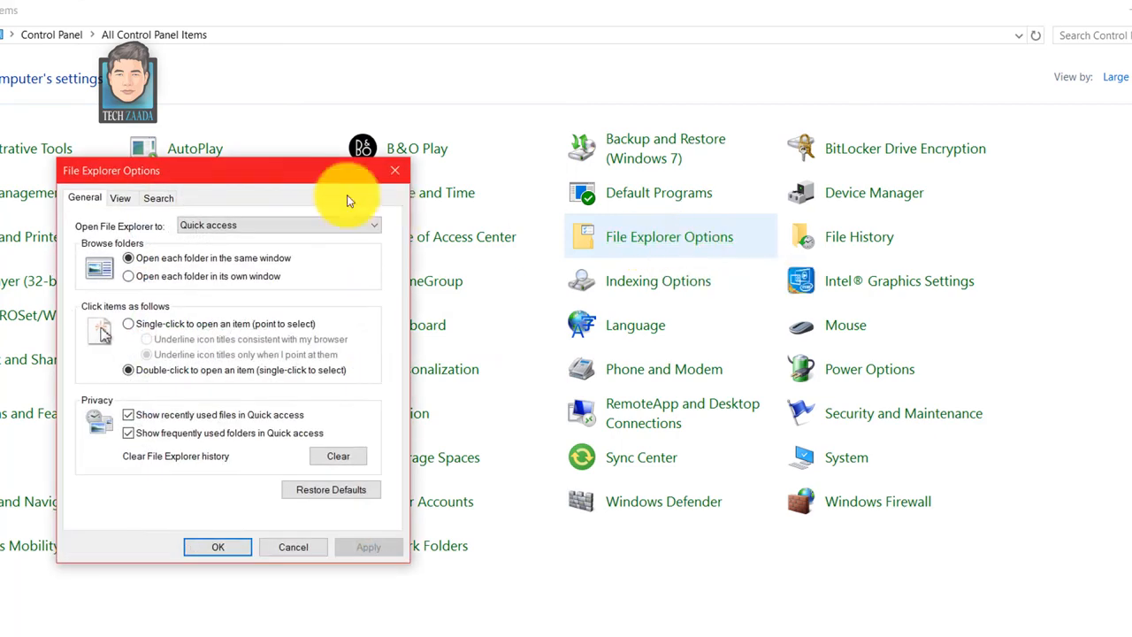
pyautogui.moveTo(273, 171); pyautogui.dragTo(582, 134)
pyautogui.click(429, 155)
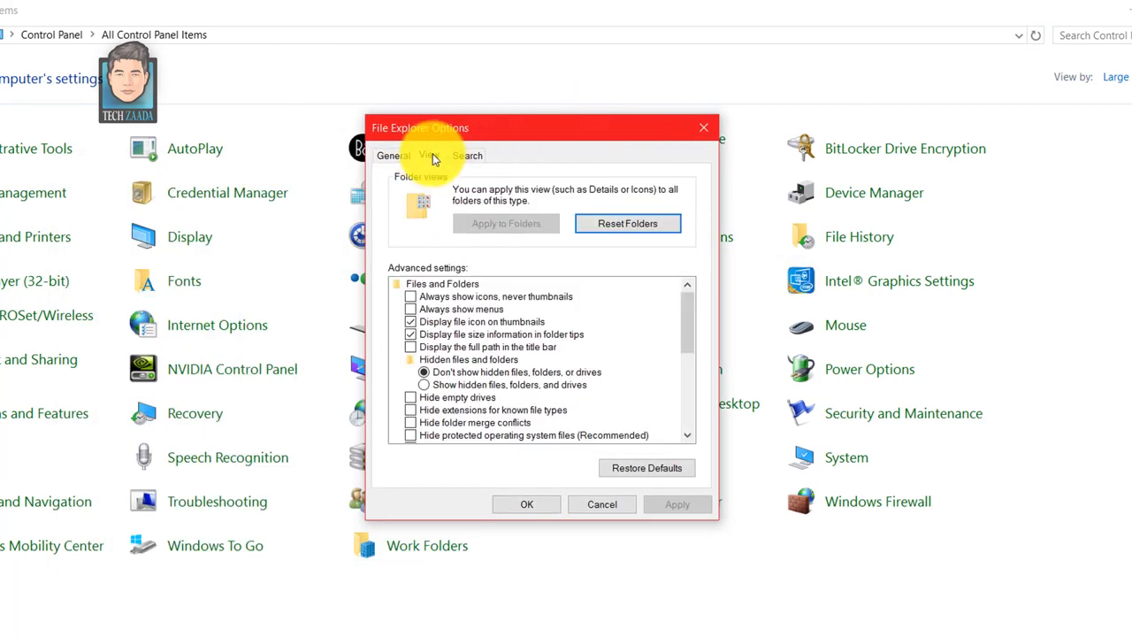
pyautogui.click(432, 388)
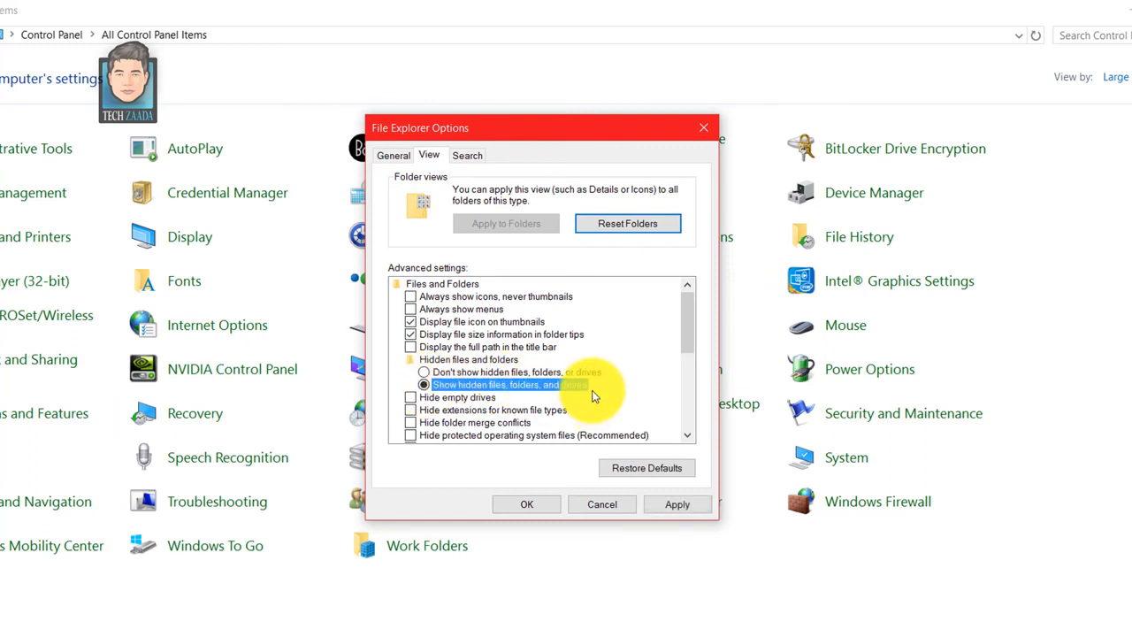
pyautogui.click(679, 507)
pyautogui.click(549, 511)
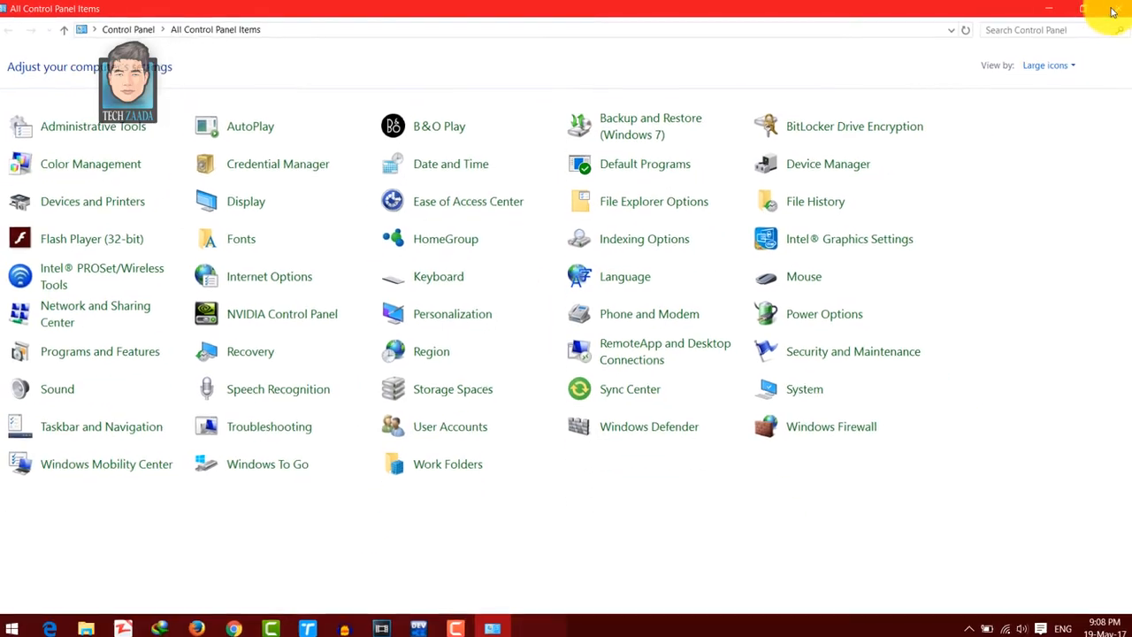
pyautogui.click(1113, 11)
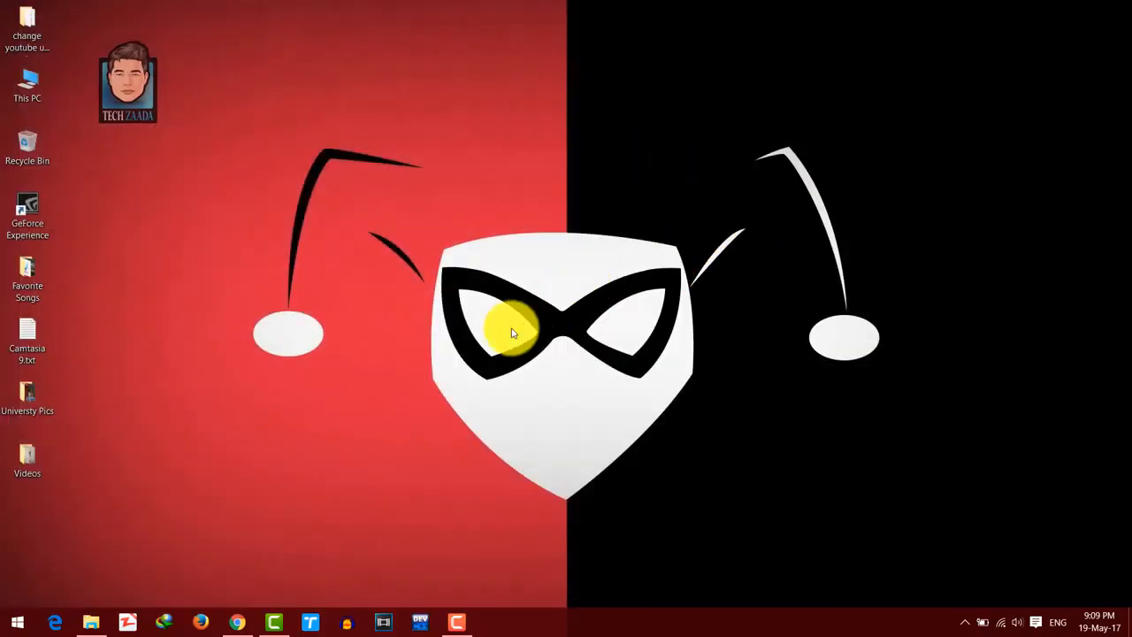
# - Switch to Chrome and view the download pages for the Mac OS 10.11 El Capitan archive and VMware Workstation 12.5.5 Pro
pyautogui.click(235, 623)
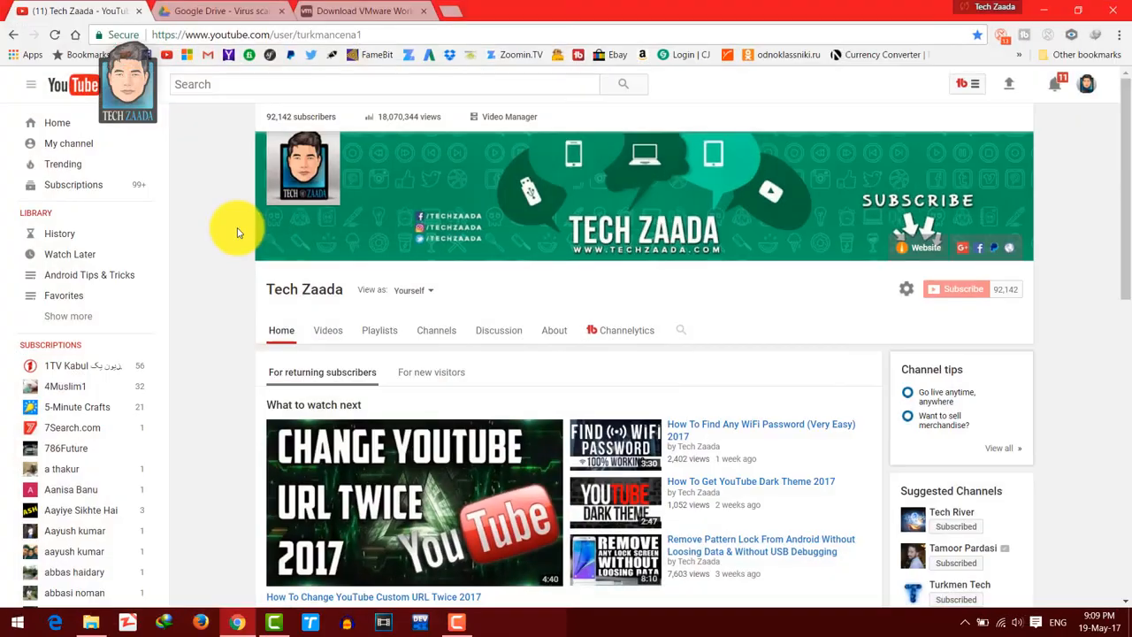
pyautogui.click(209, 10)
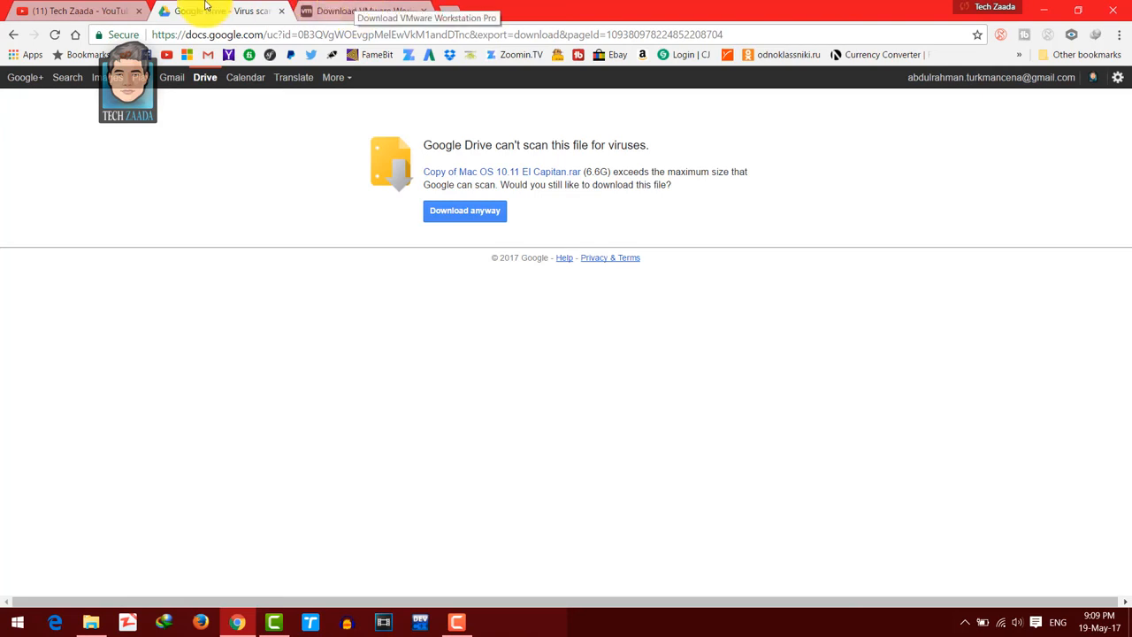
pyautogui.click(353, 6)
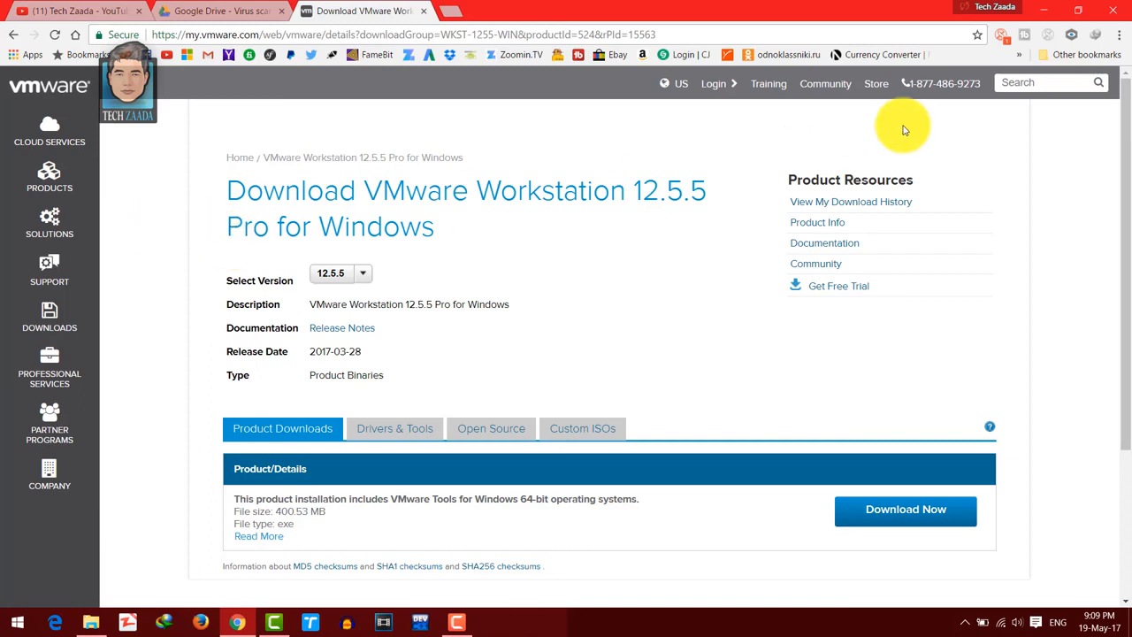
pyautogui.click(1053, 11)
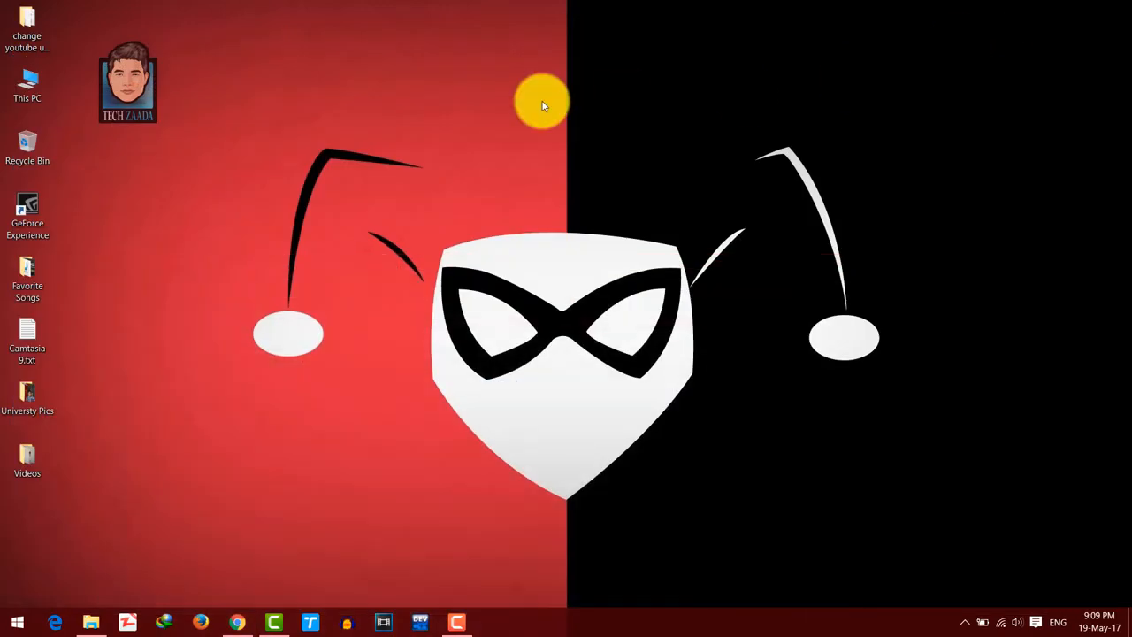
pyautogui.rightClick(539, 101)
pyautogui.click(584, 146)
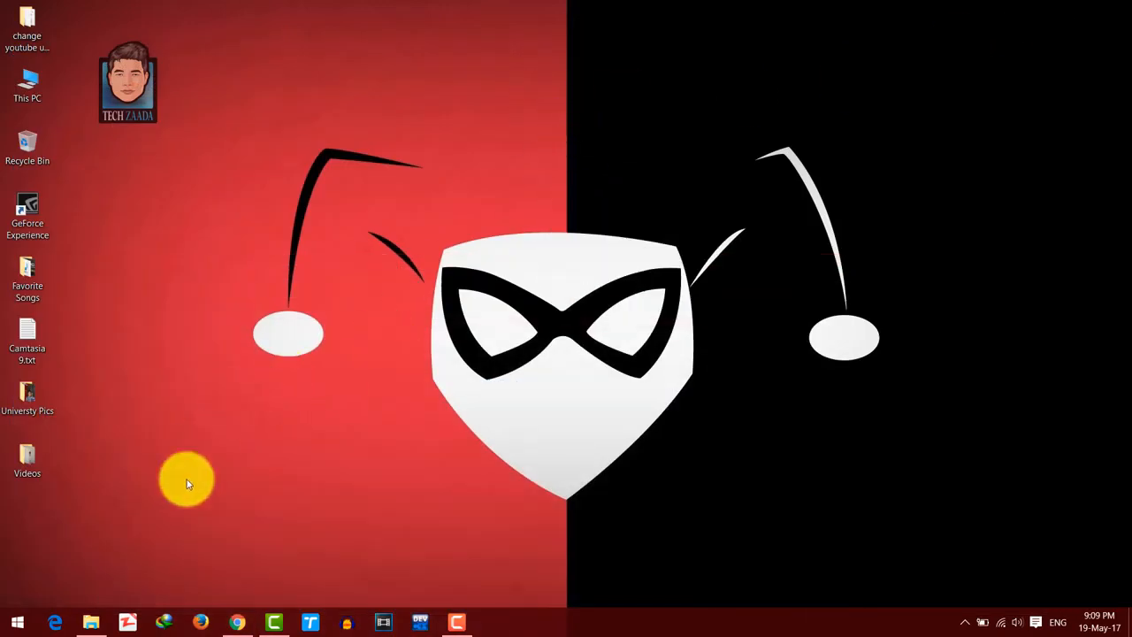
# - Switch to the Mac OSX folder in File Explorer and launch the VMware Workstation Pro 12.1.0 installer
pyautogui.click(88, 622)
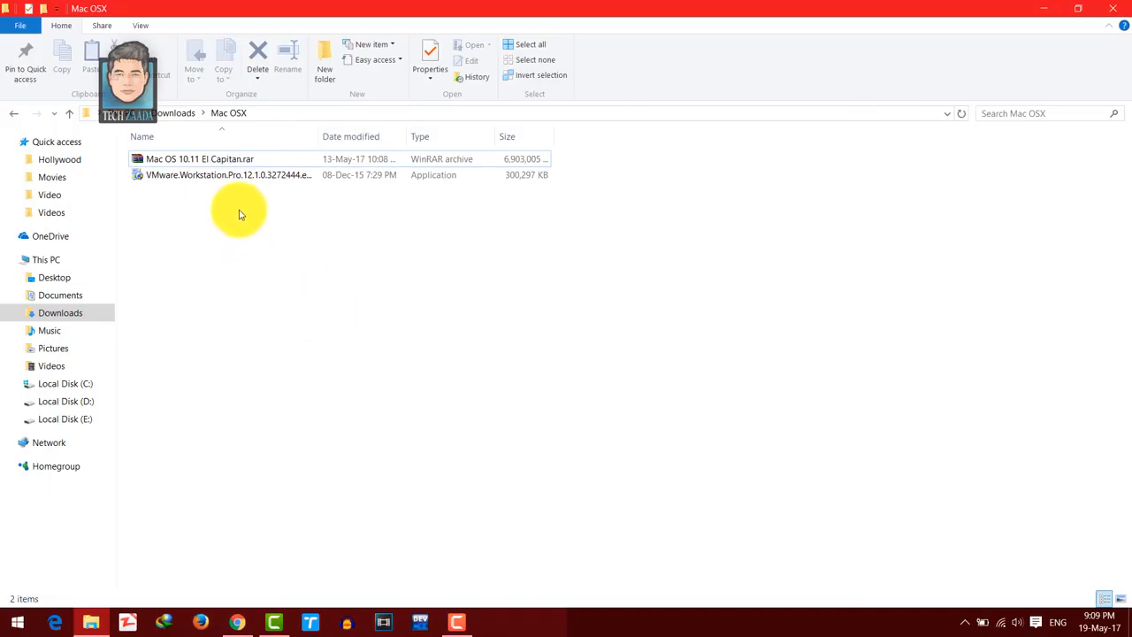
pyautogui.click(249, 176)
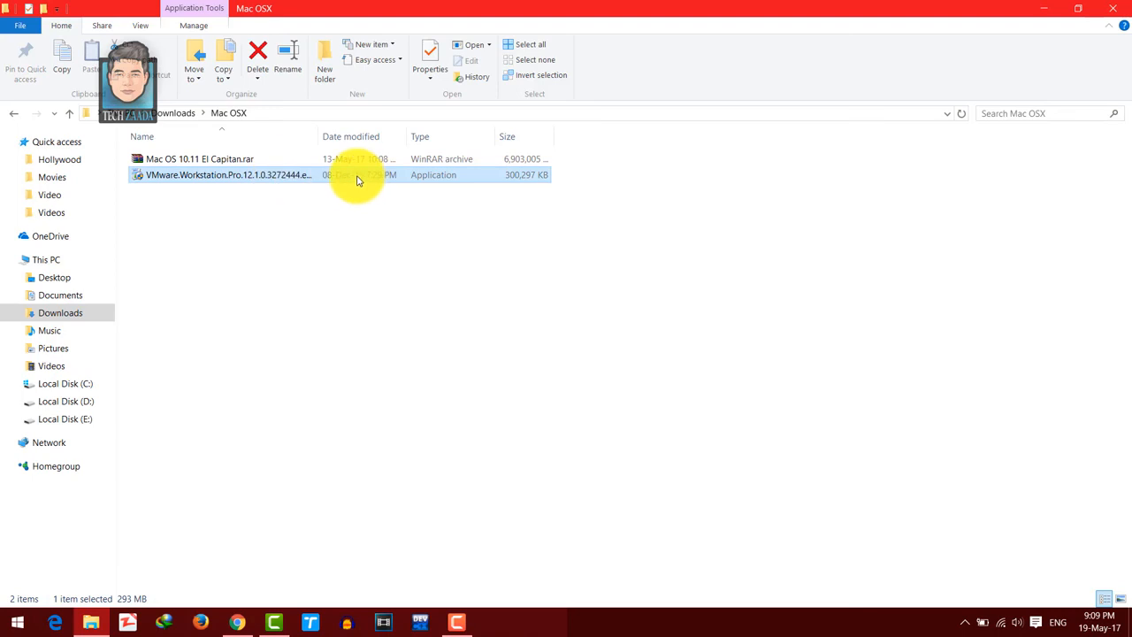
pyautogui.doubleClick(358, 176)
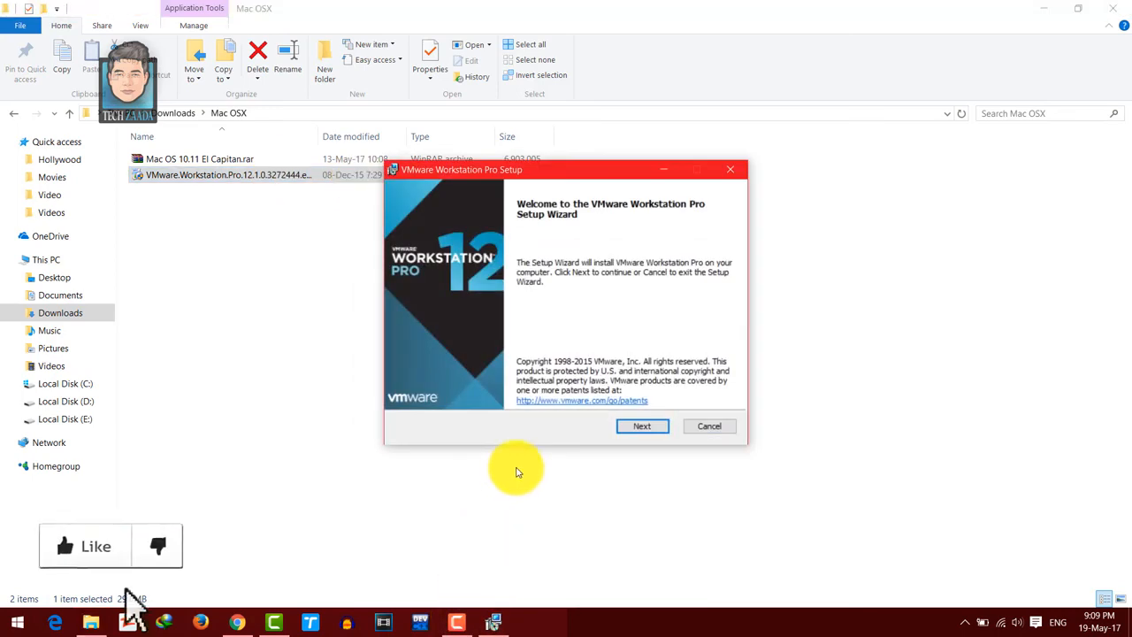
# - Accept the license agreement, keep the default setup options and start installing VMware Workstation Pro
pyautogui.click(643, 427)
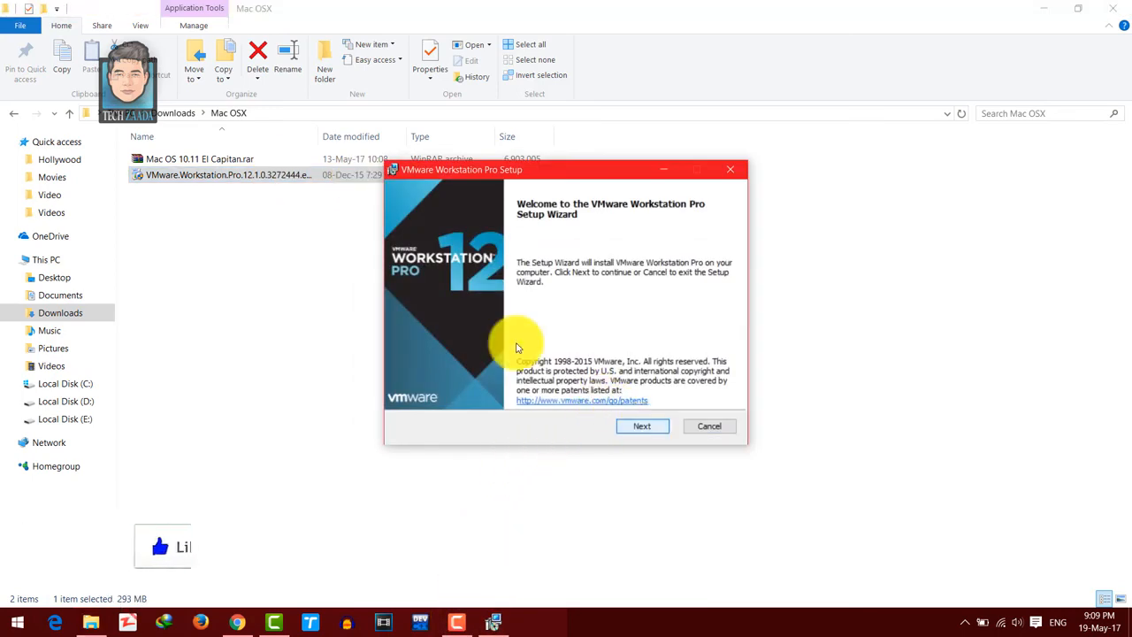
pyautogui.click(527, 391)
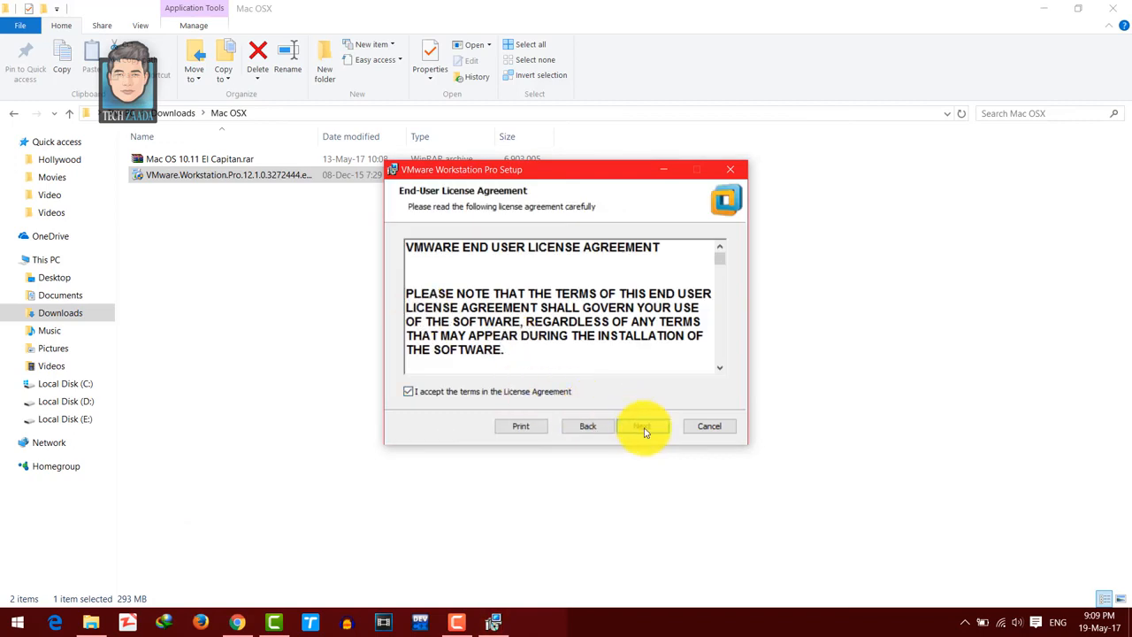
pyautogui.click(643, 427)
pyautogui.press('Return')
pyautogui.click(586, 427)
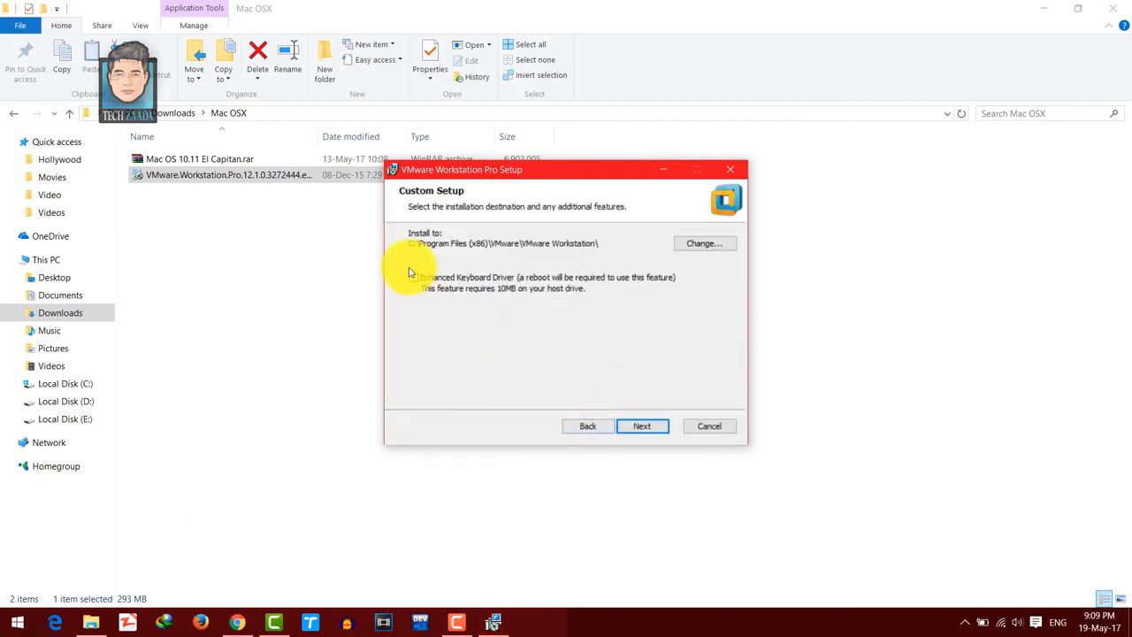
pyautogui.click(643, 427)
pyautogui.press('Return')
pyautogui.press('Return')
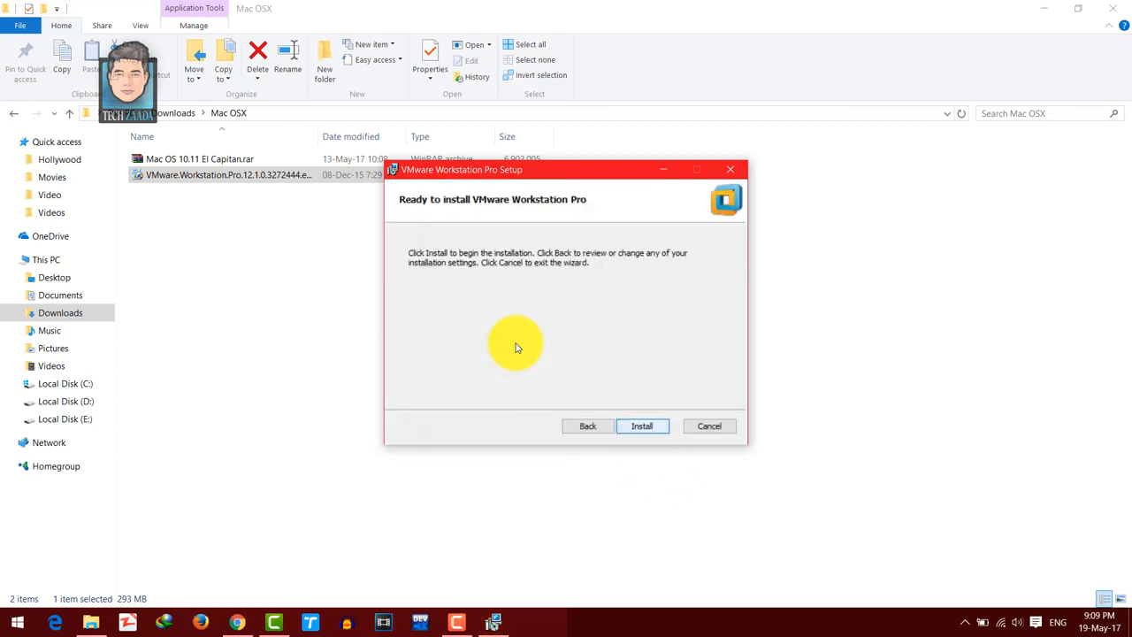
pyautogui.press('Return')
# - Extract Mac OS 10.11 El Capitan.rar into a folder of the same name inside the Mac OSX folder
pyautogui.moveTo(622, 173); pyautogui.dragTo(707, 164)
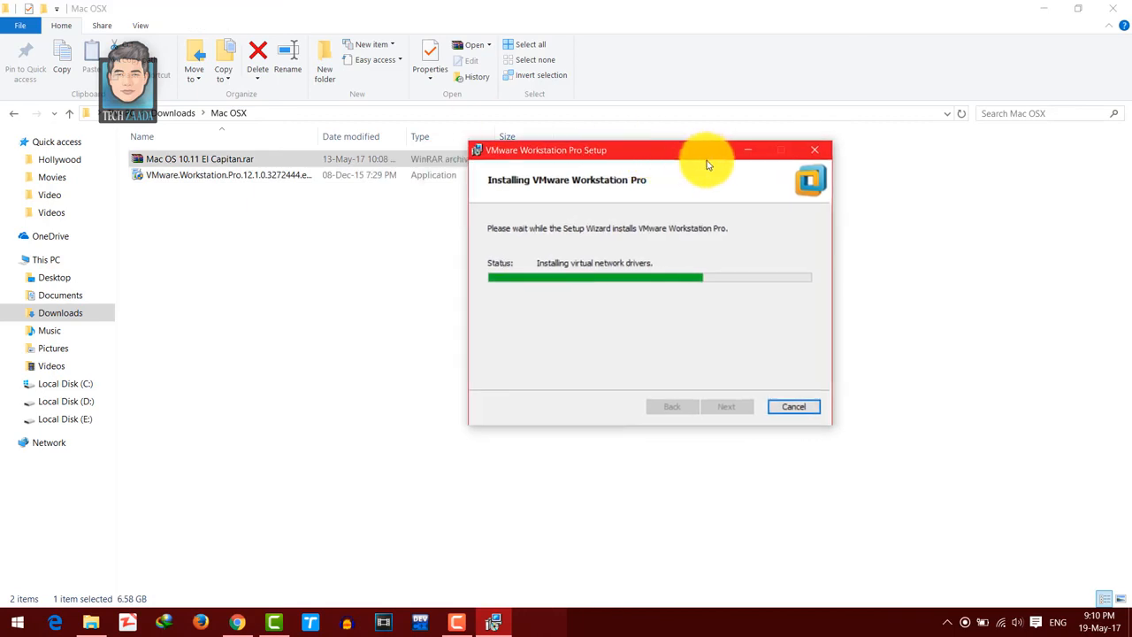
pyautogui.click(312, 151)
pyautogui.click(239, 221)
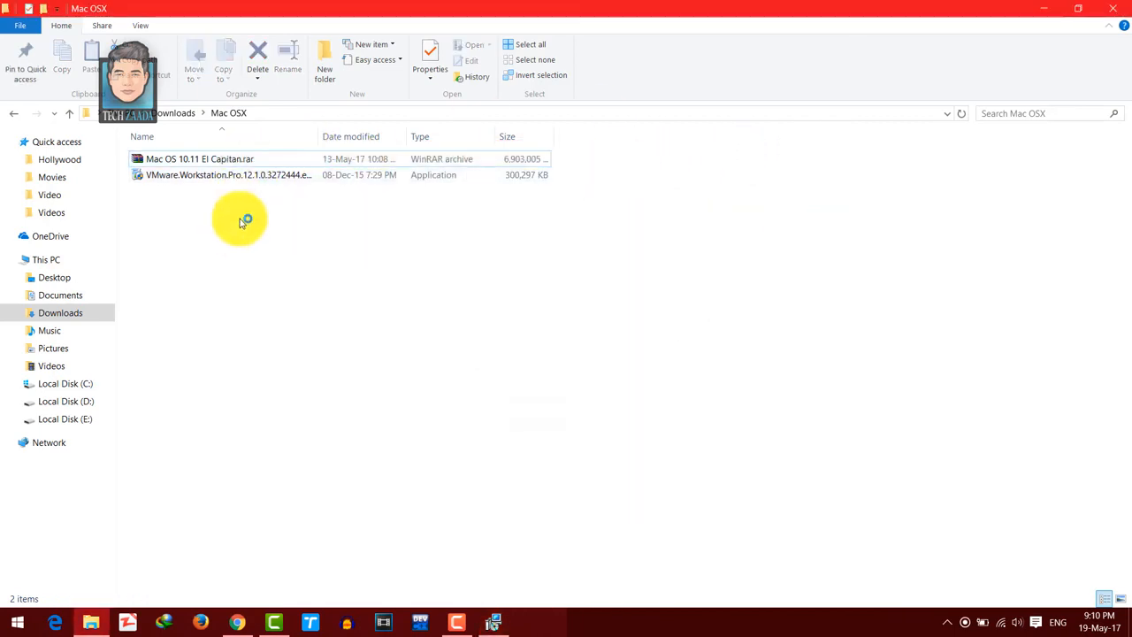
pyautogui.rightClick(265, 161)
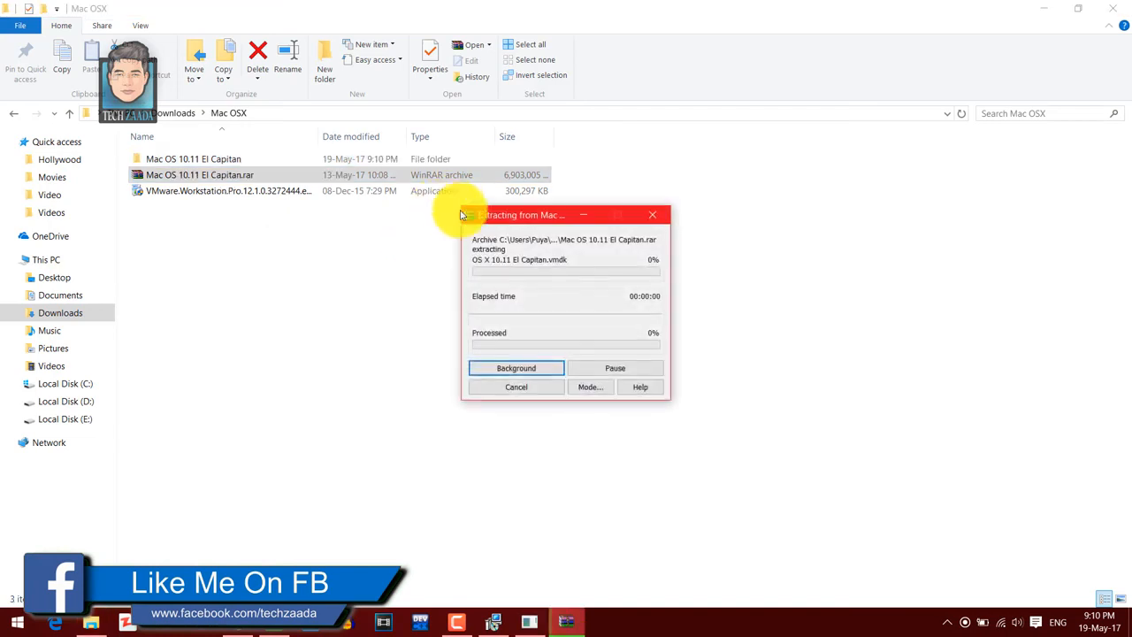
pyautogui.moveTo(528, 219); pyautogui.dragTo(514, 179)
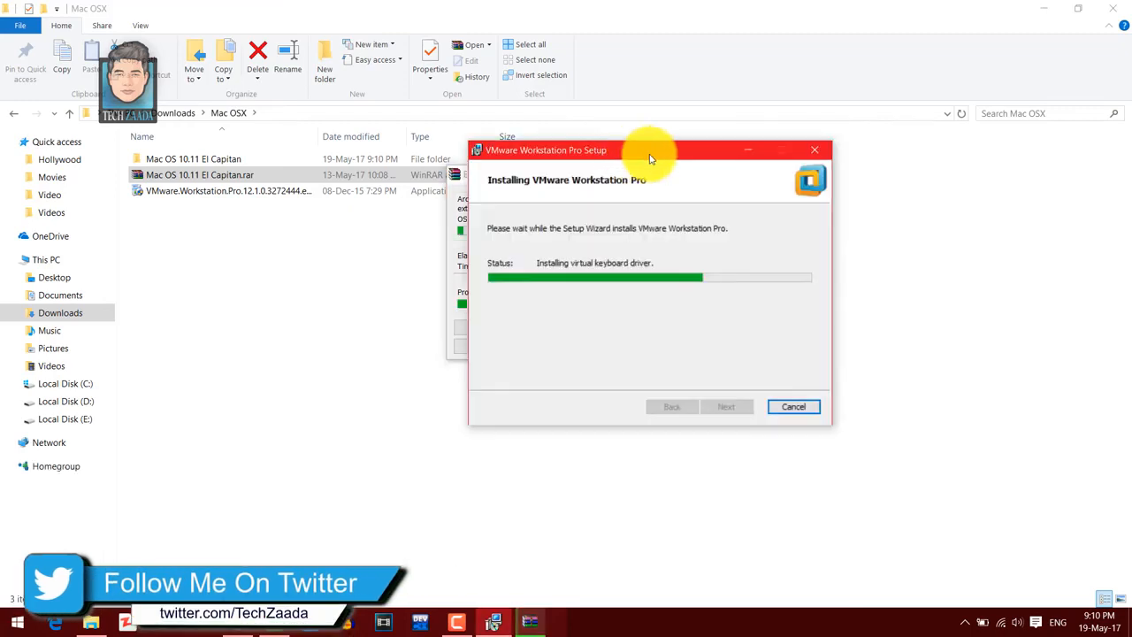
pyautogui.moveTo(649, 151); pyautogui.dragTo(790, 155)
pyautogui.moveTo(522, 179); pyautogui.dragTo(403, 171)
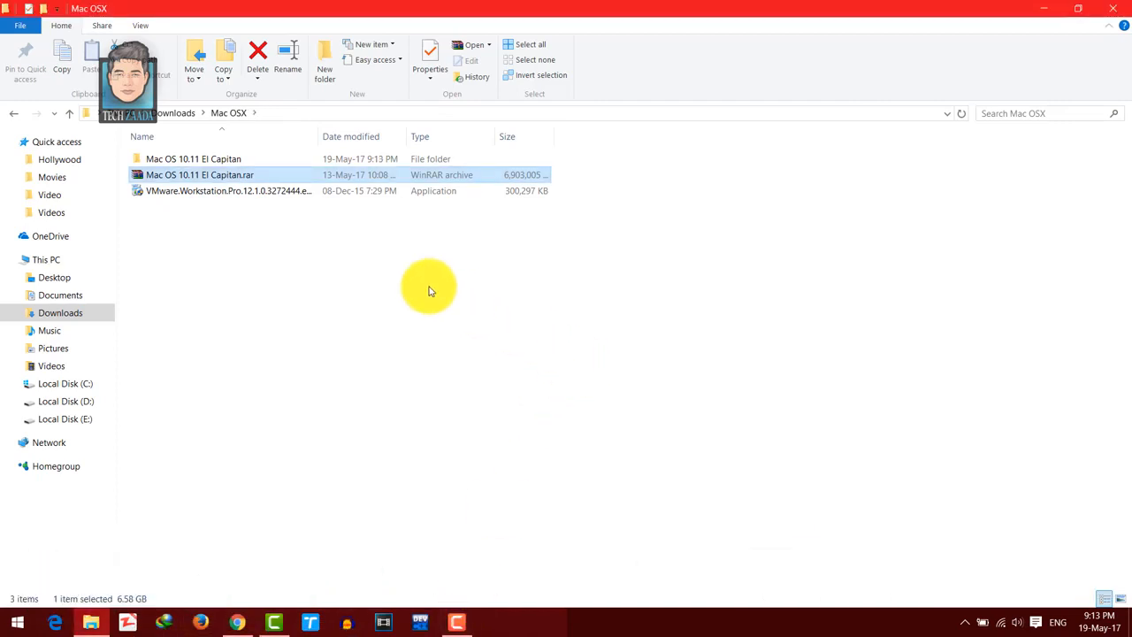
# - Open the innermost unlocker204 folder within the Unlocker folder of the extracted Mac OS 10.11 El Capitan files
pyautogui.click(219, 162)
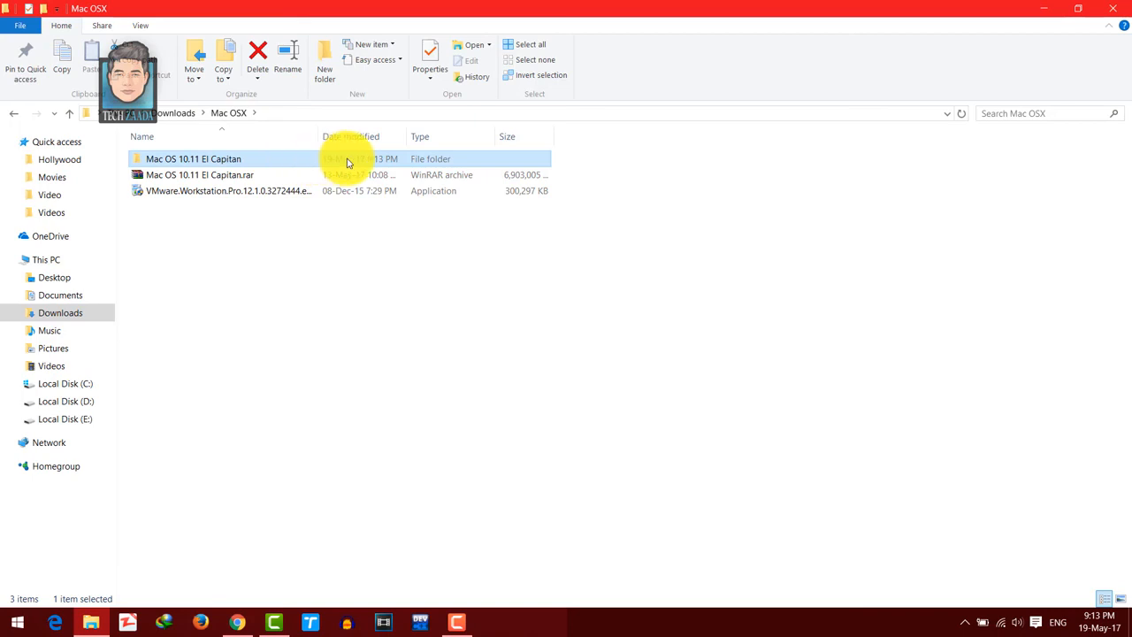
pyautogui.doubleClick(347, 160)
pyautogui.click(168, 162)
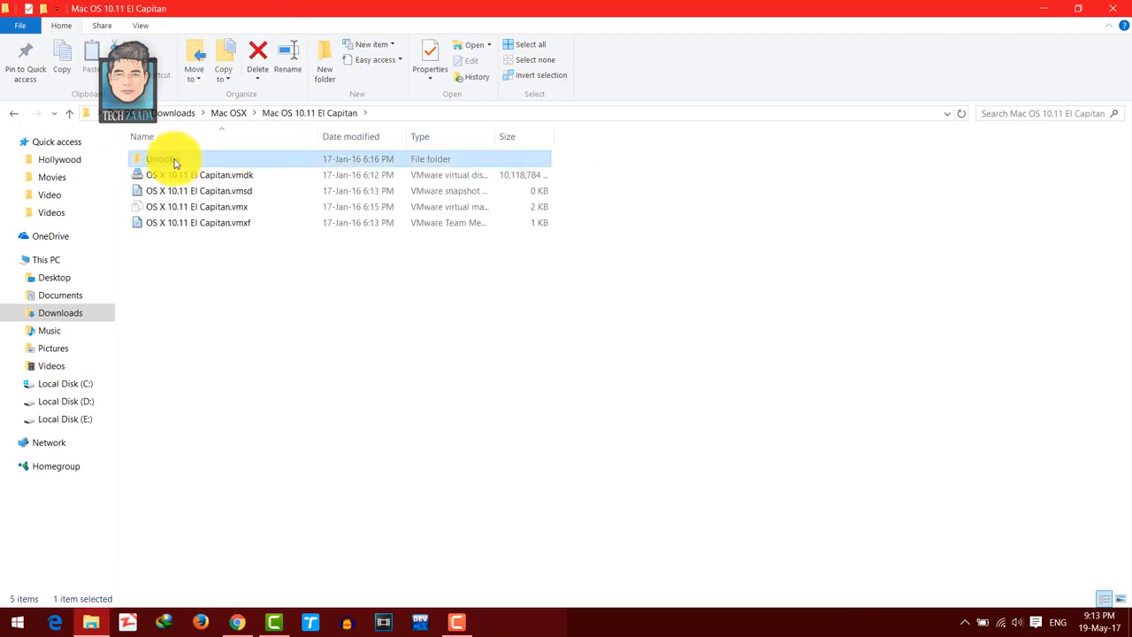
pyautogui.doubleClick(296, 165)
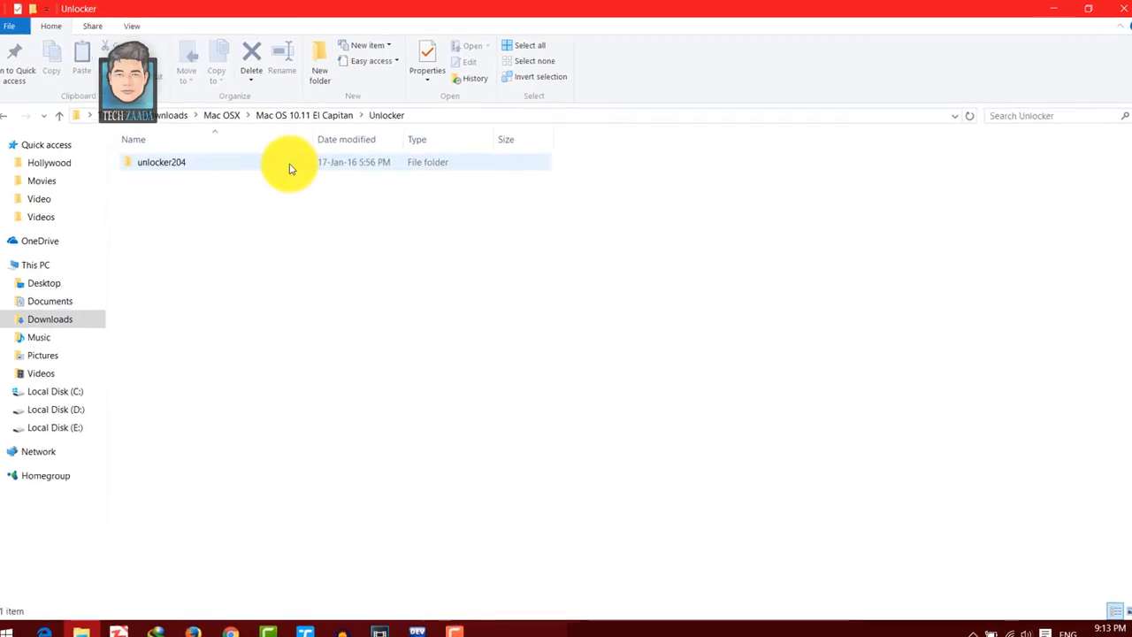
pyautogui.click(164, 163)
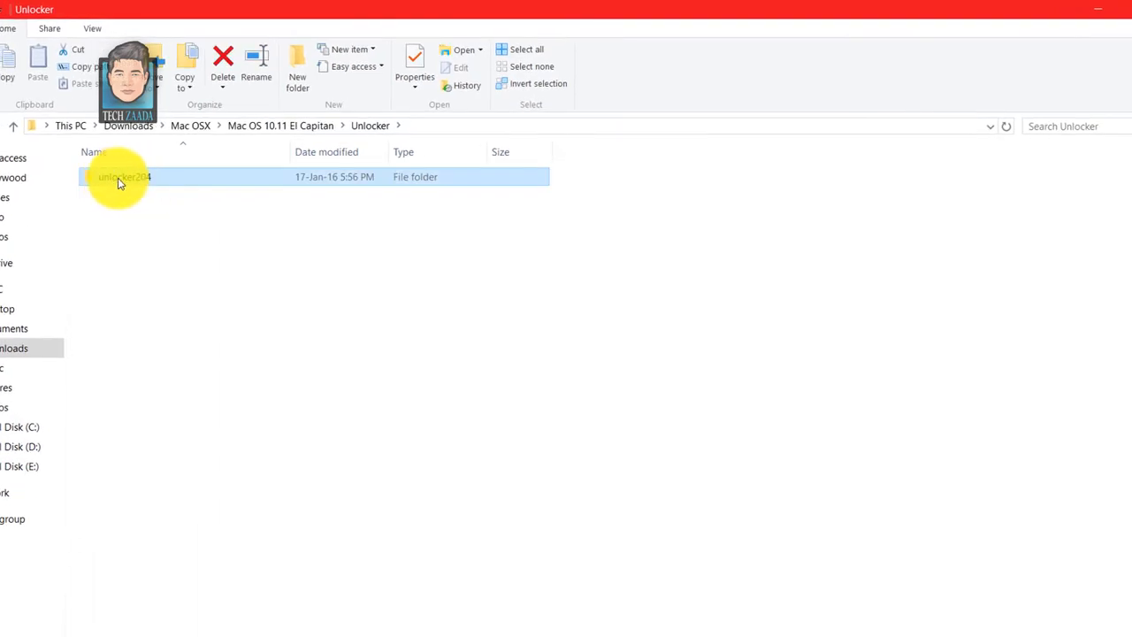
pyautogui.doubleClick(197, 183)
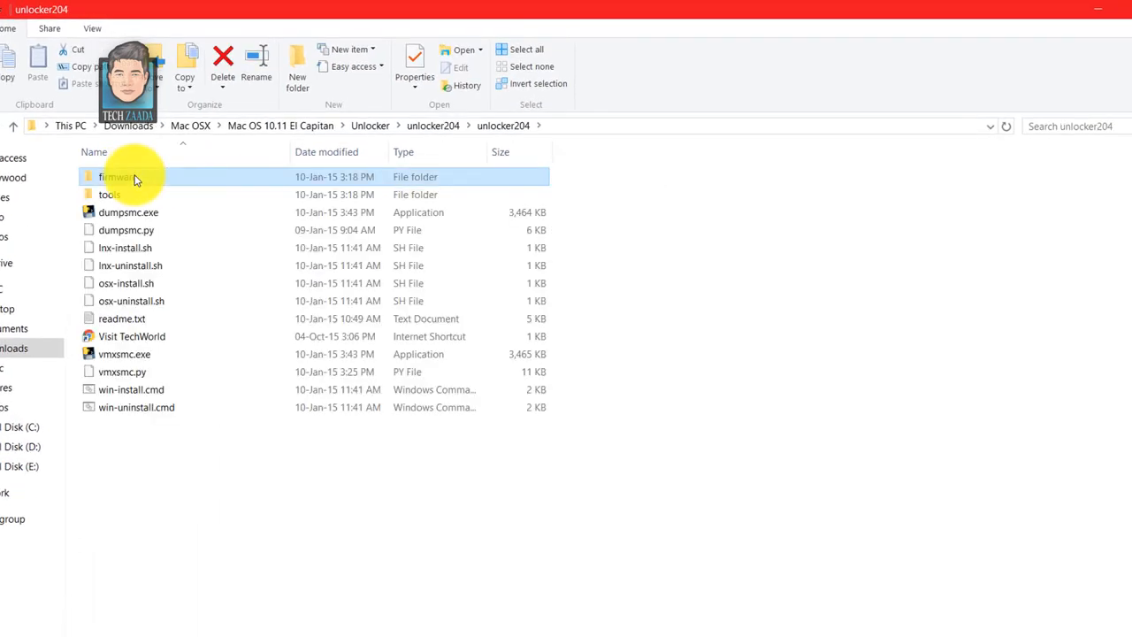
# - Run the win-install.cmd unlocker script to patch VMware Workstation, and close the unlocker204 folder window
pyautogui.click(116, 393)
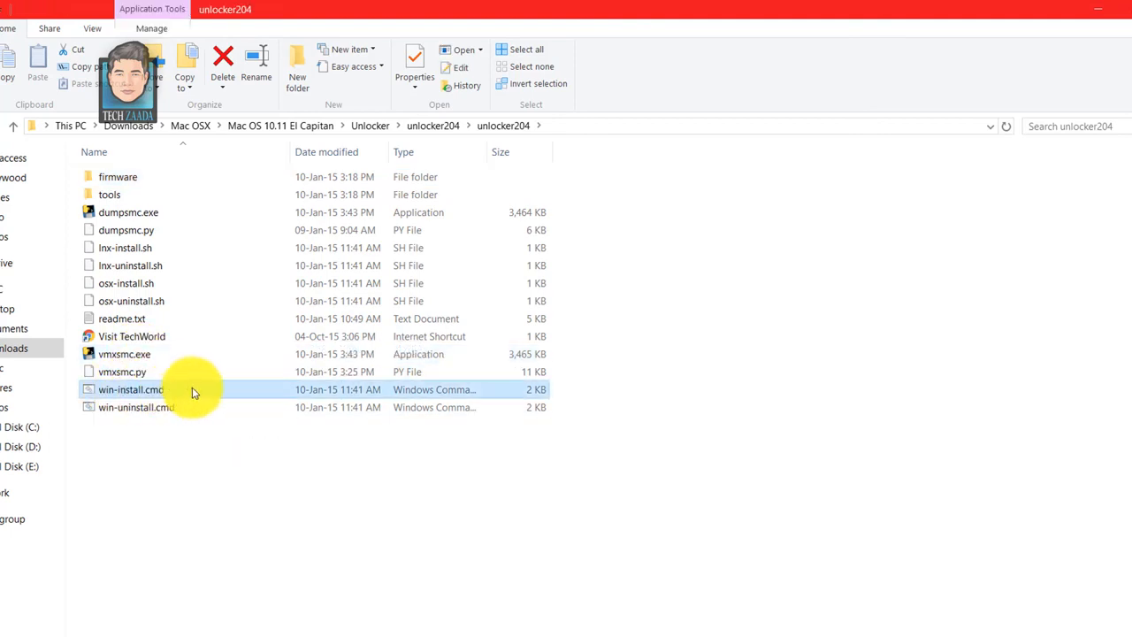
pyautogui.rightClick(193, 392)
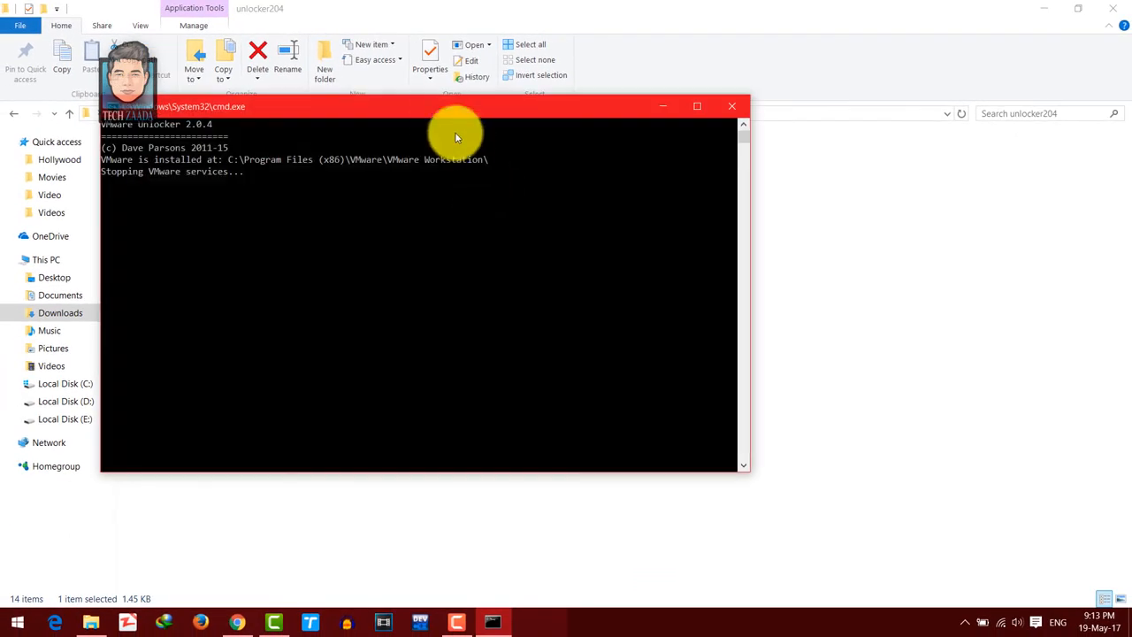
pyautogui.moveTo(433, 110); pyautogui.dragTo(525, 95)
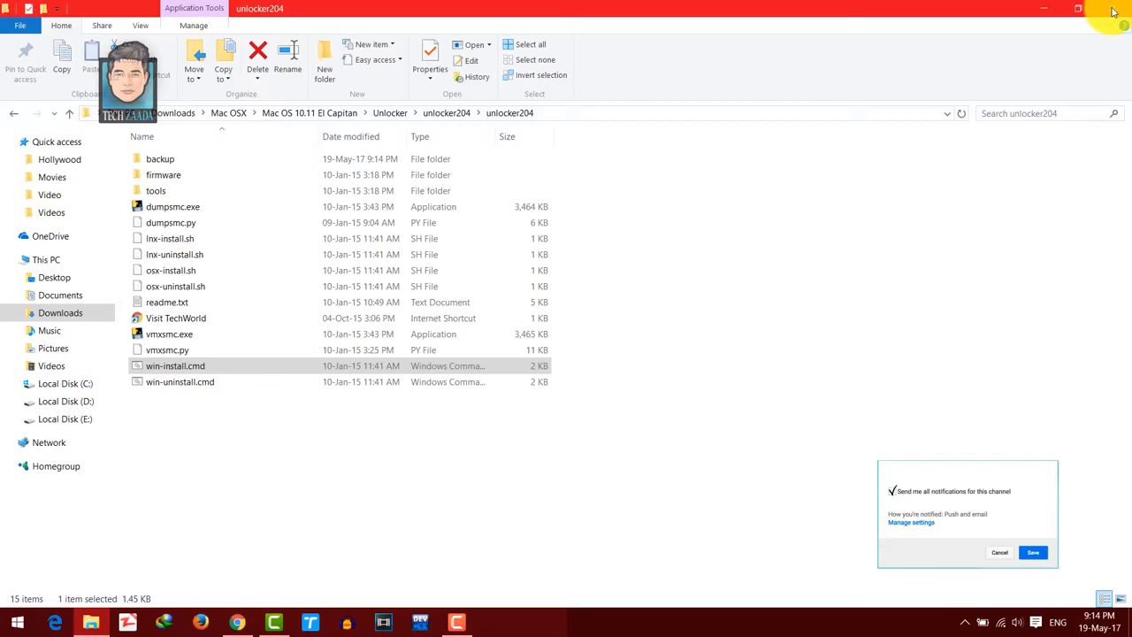
pyautogui.click(1114, 11)
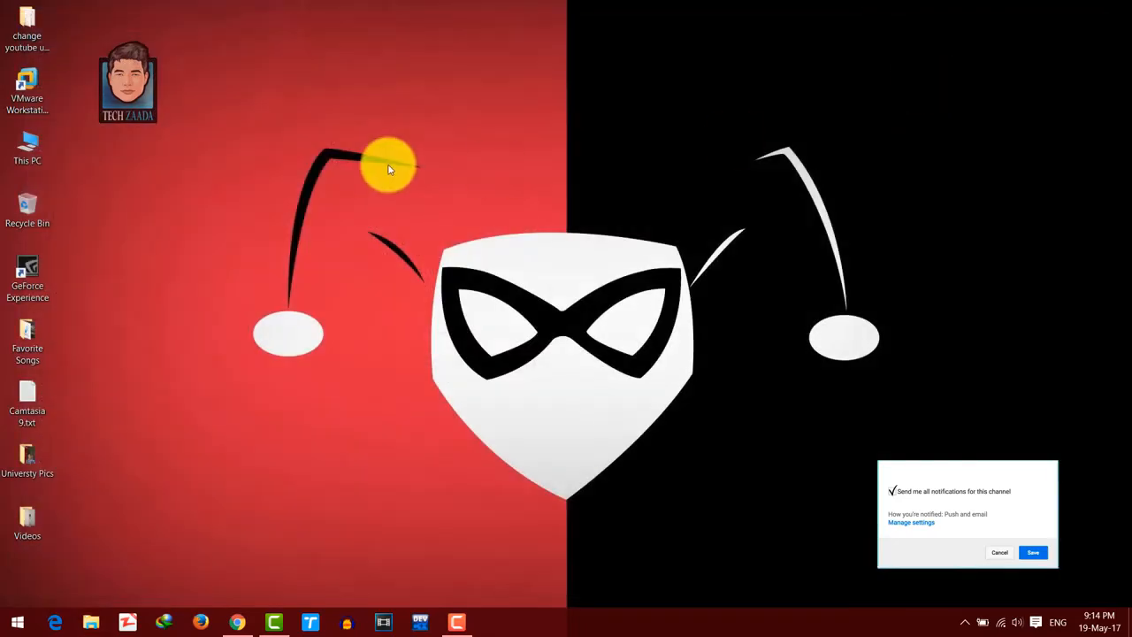
# - Launch VMware Workstation Pro and open the virtual machine file OS X 10.11 El Capitan.vmx from the extracted folder
pyautogui.doubleClick(35, 85)
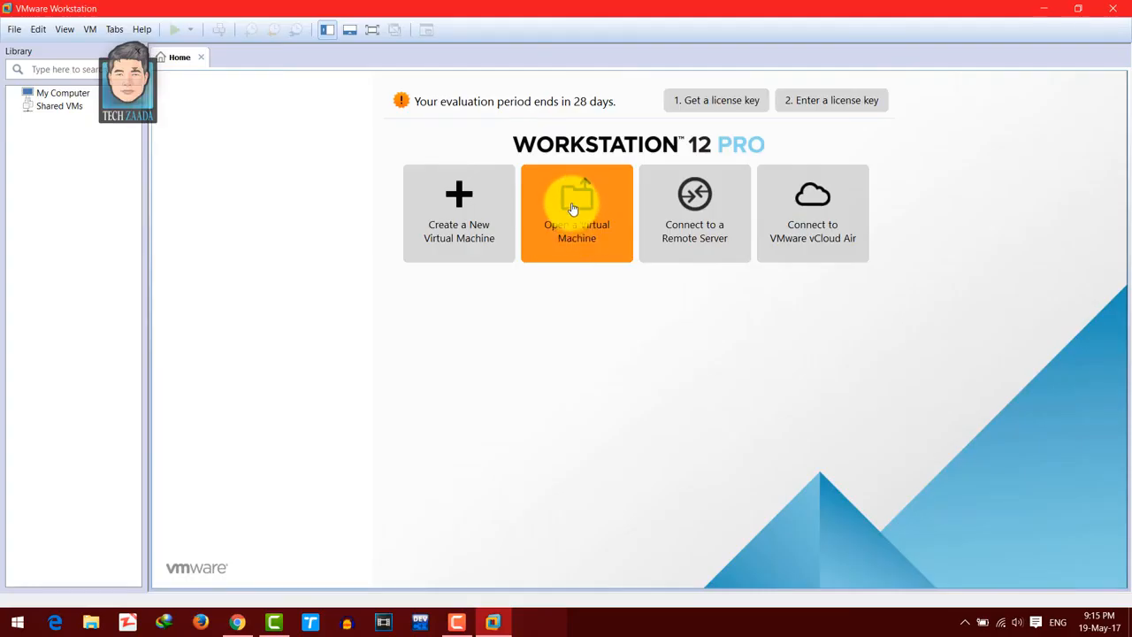
pyautogui.click(573, 205)
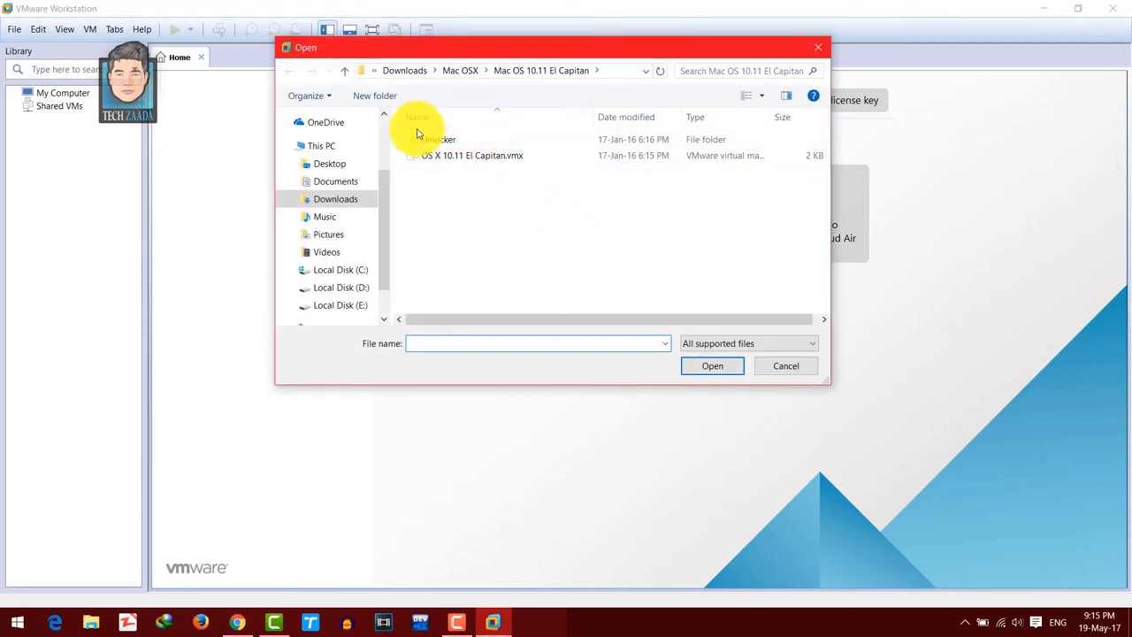
pyautogui.scroll(2, 385, 168)
pyautogui.scroll(-3, 384, 167)
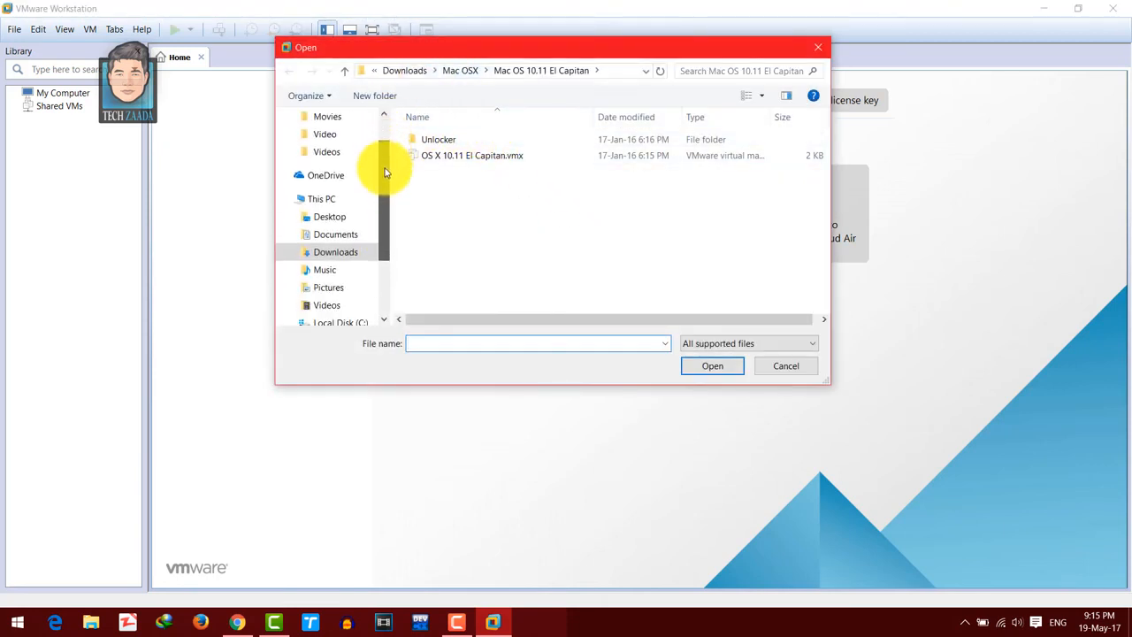
pyautogui.click(562, 159)
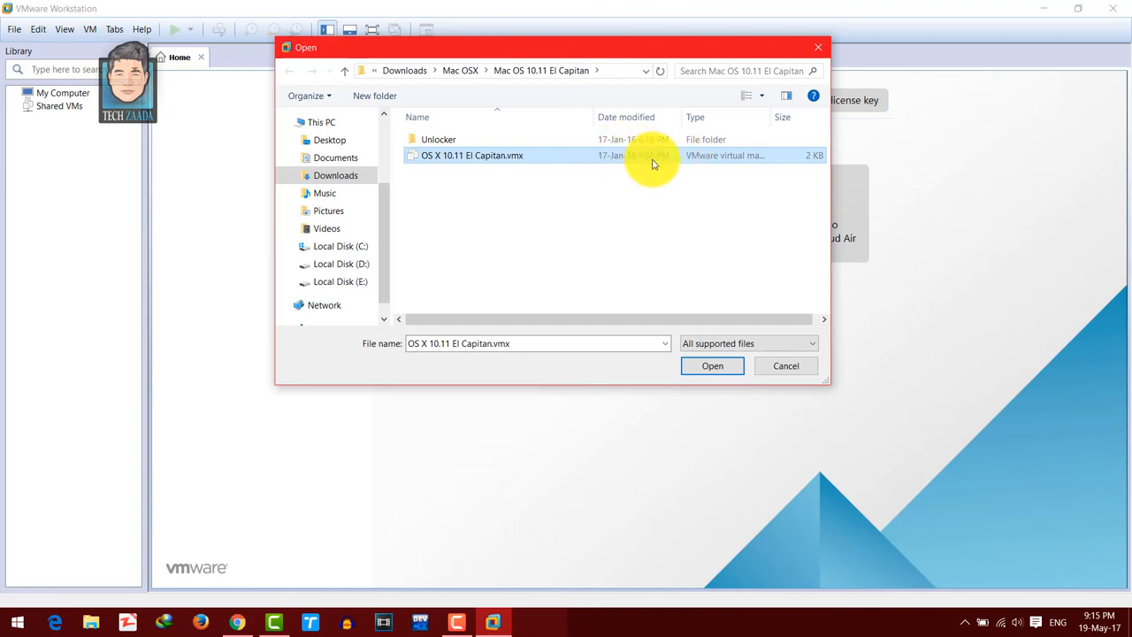
pyautogui.click(713, 366)
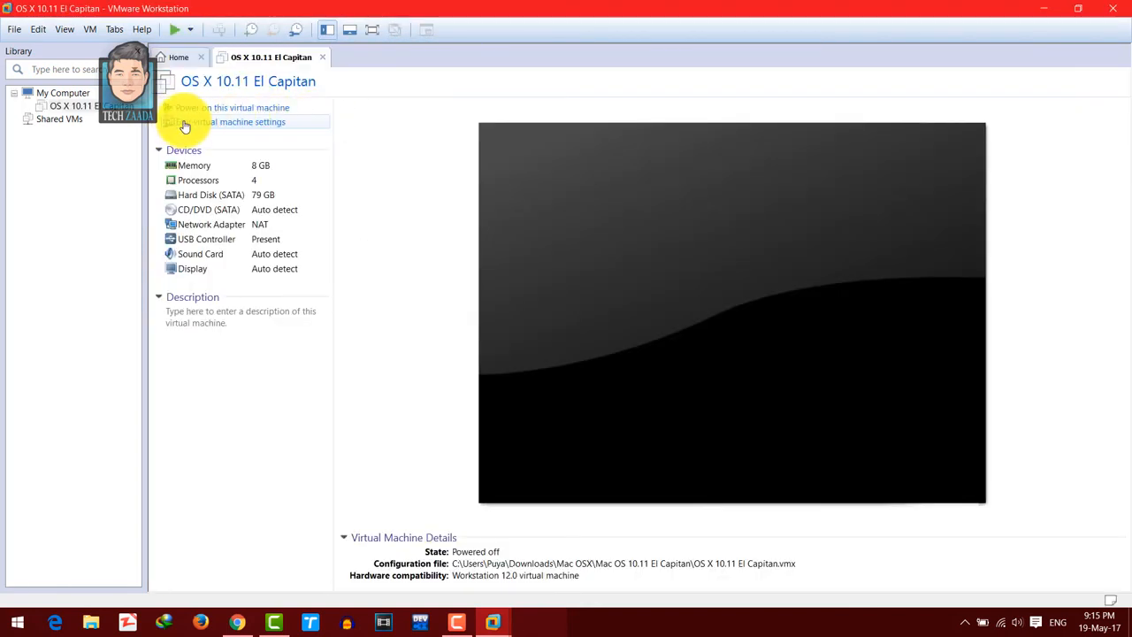
# - In the El Capitan virtual machine's settings, set the allocated memory to 4096 MB
pyautogui.click(241, 126)
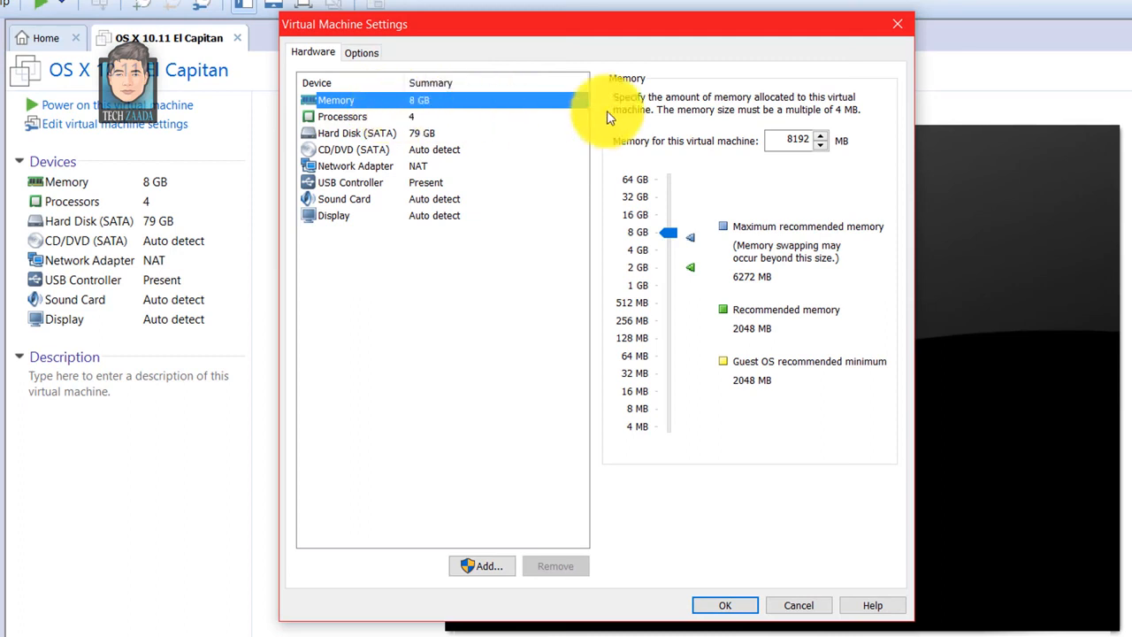
pyautogui.click(397, 120)
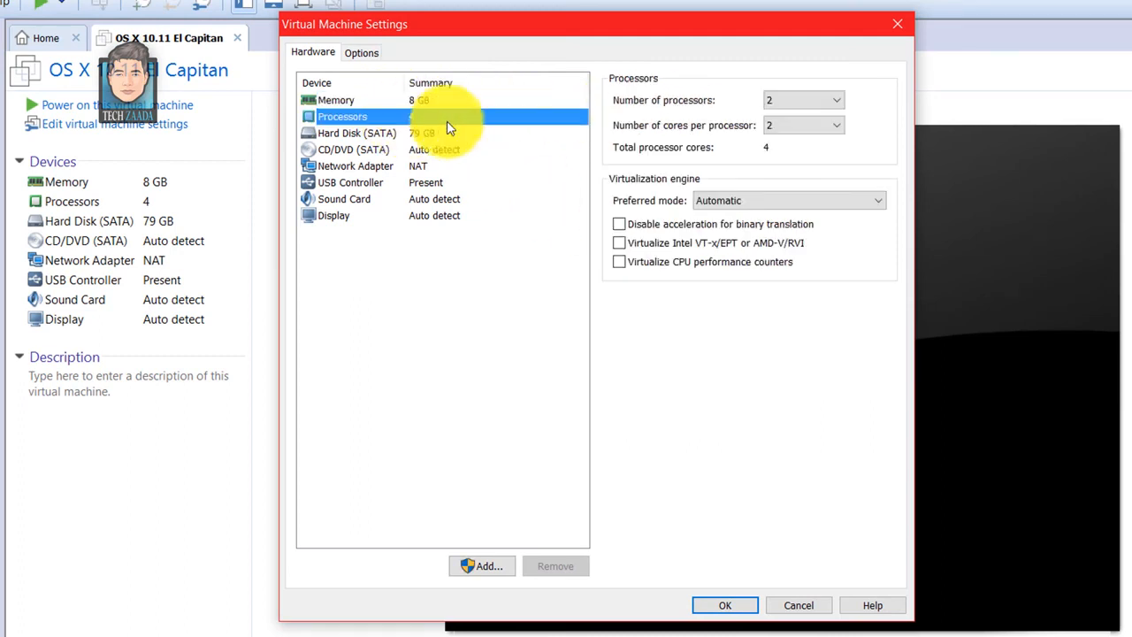
pyautogui.click(432, 135)
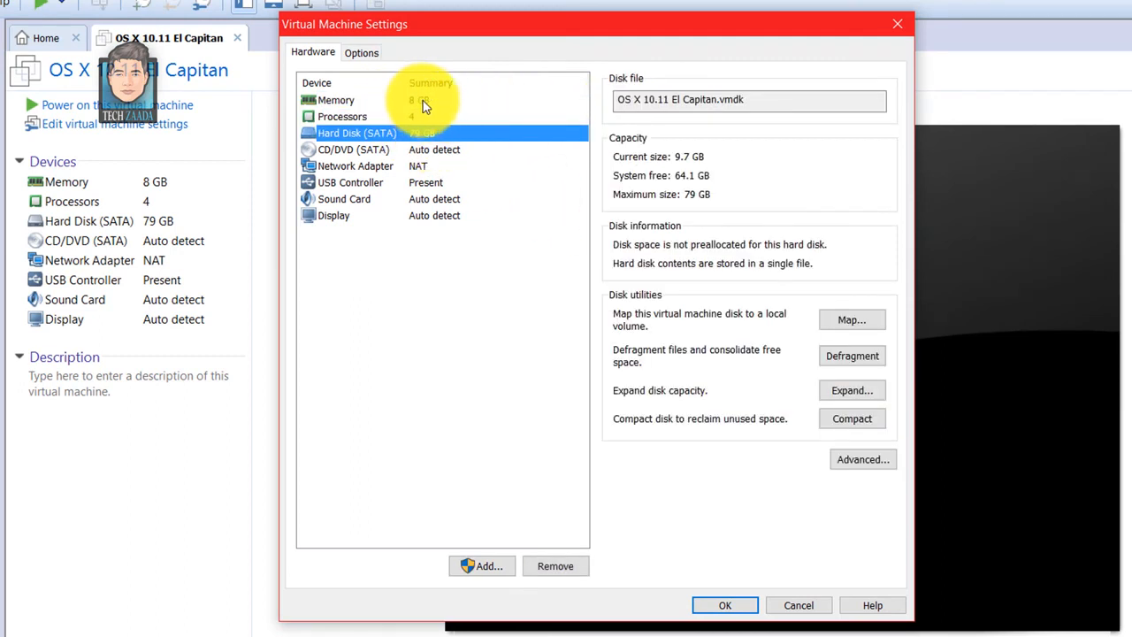
pyautogui.click(423, 103)
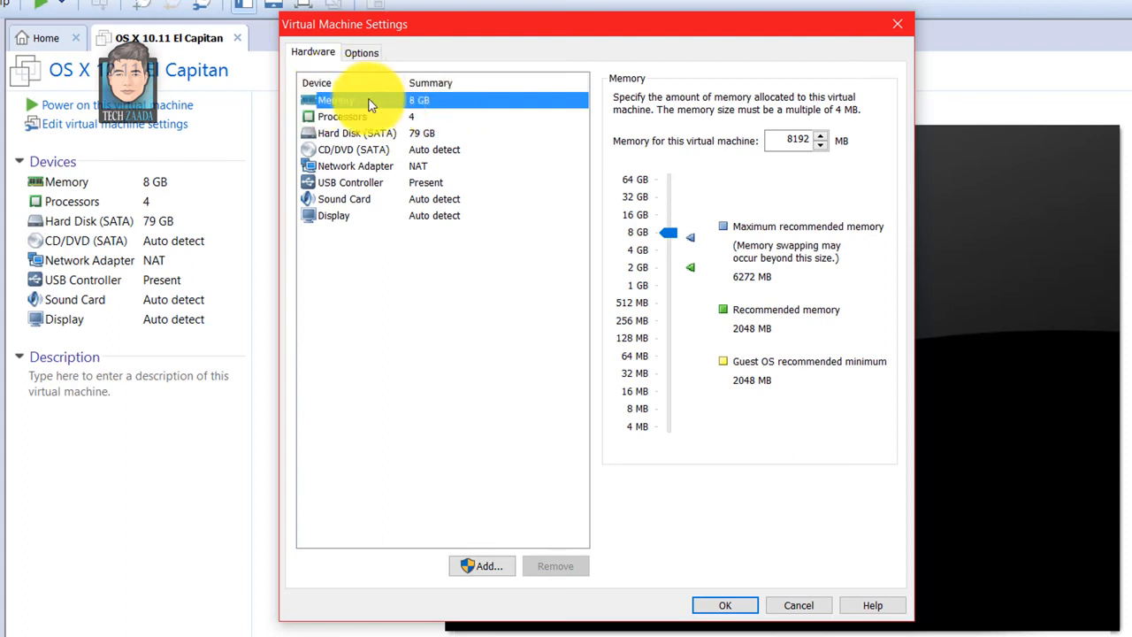
pyautogui.click(671, 235)
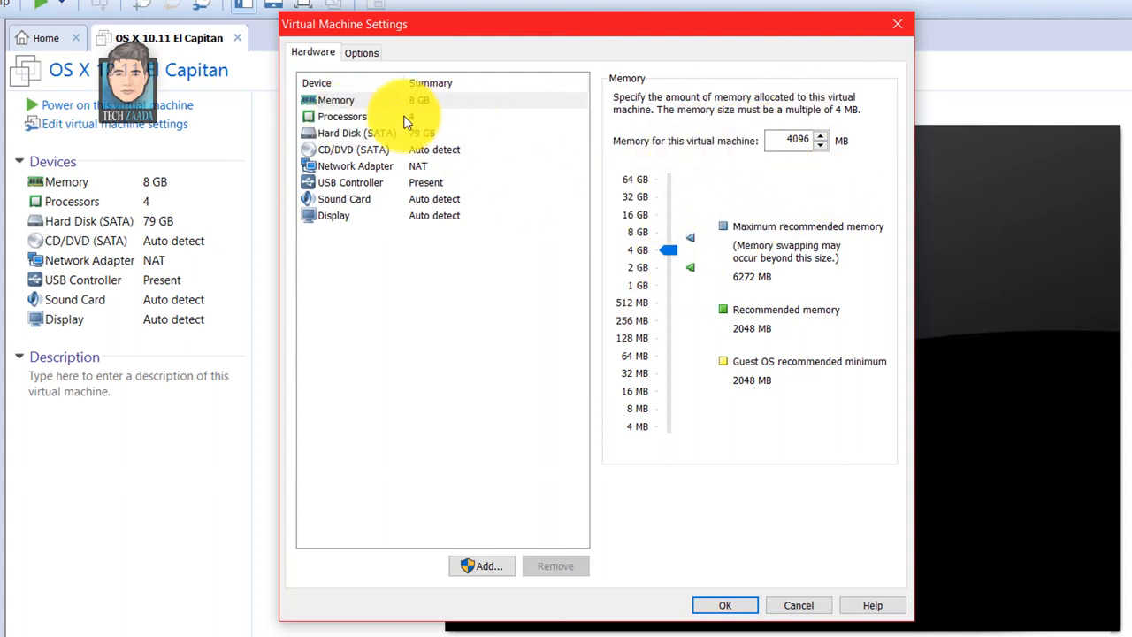
# - Review the processor, hard disk, CD/DVD and display settings of the virtual machine and save the configuration
pyautogui.click(337, 116)
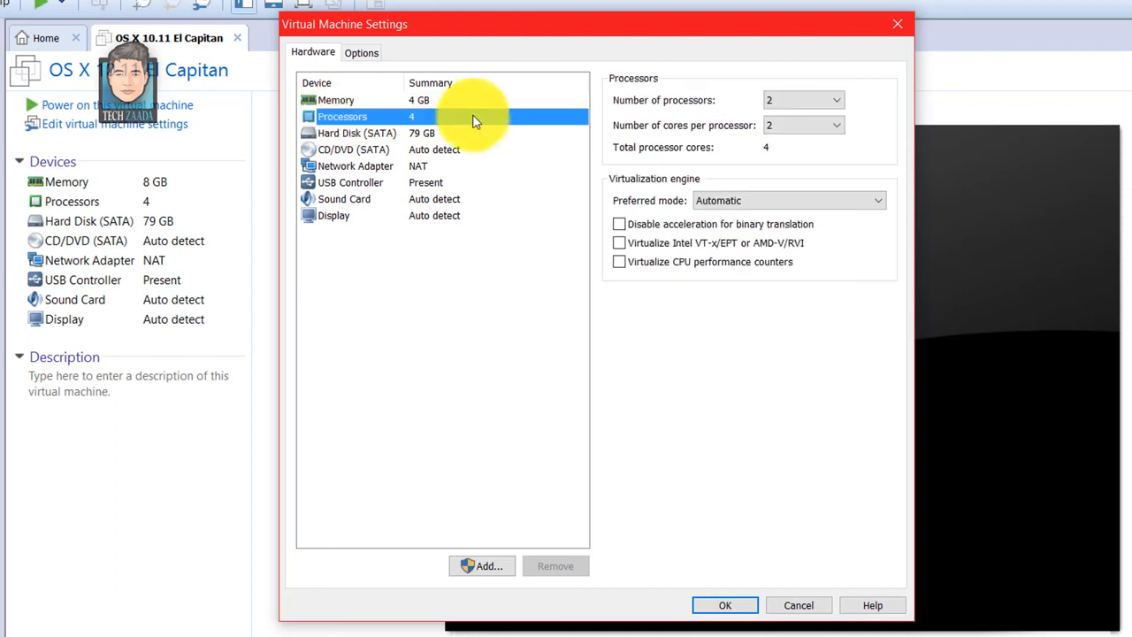
pyautogui.click(415, 132)
pyautogui.click(415, 149)
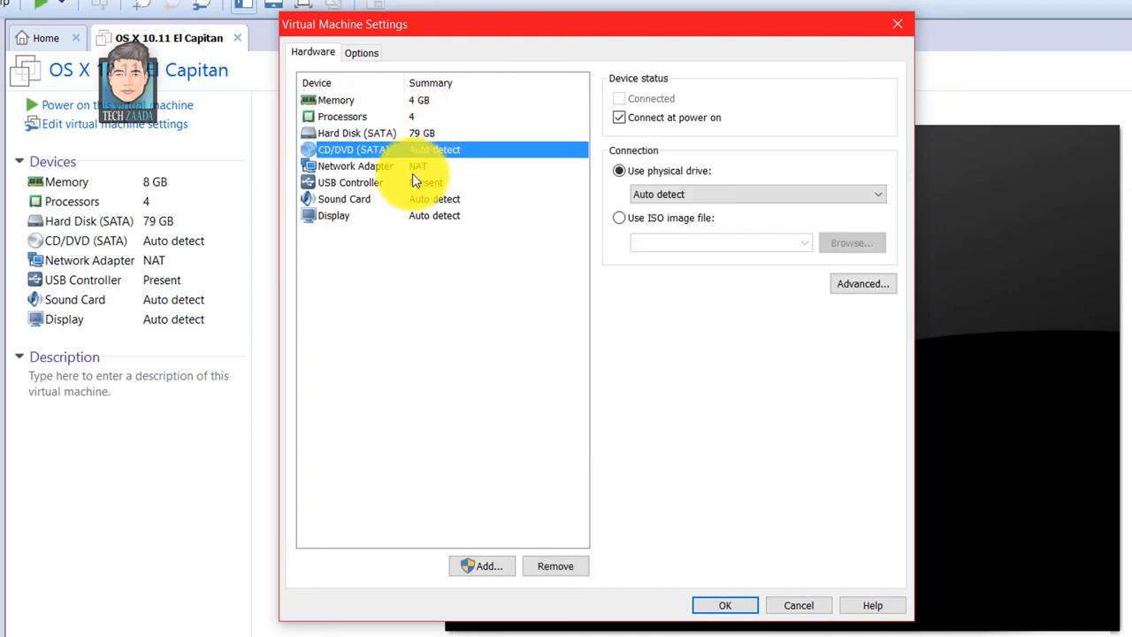
pyautogui.click(428, 217)
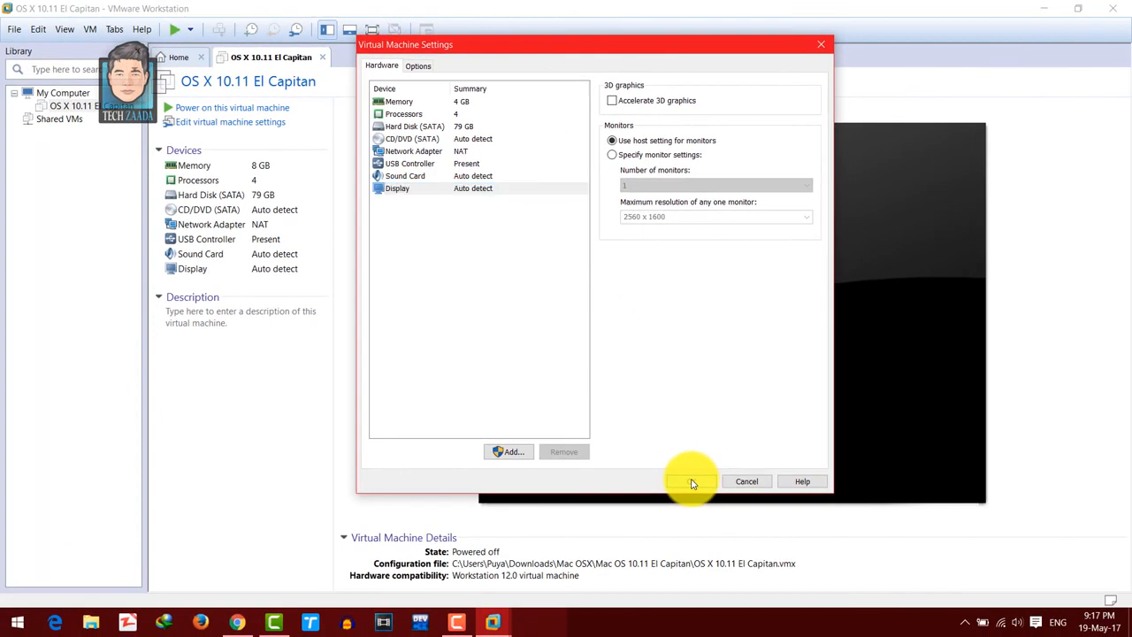
pyautogui.click(692, 483)
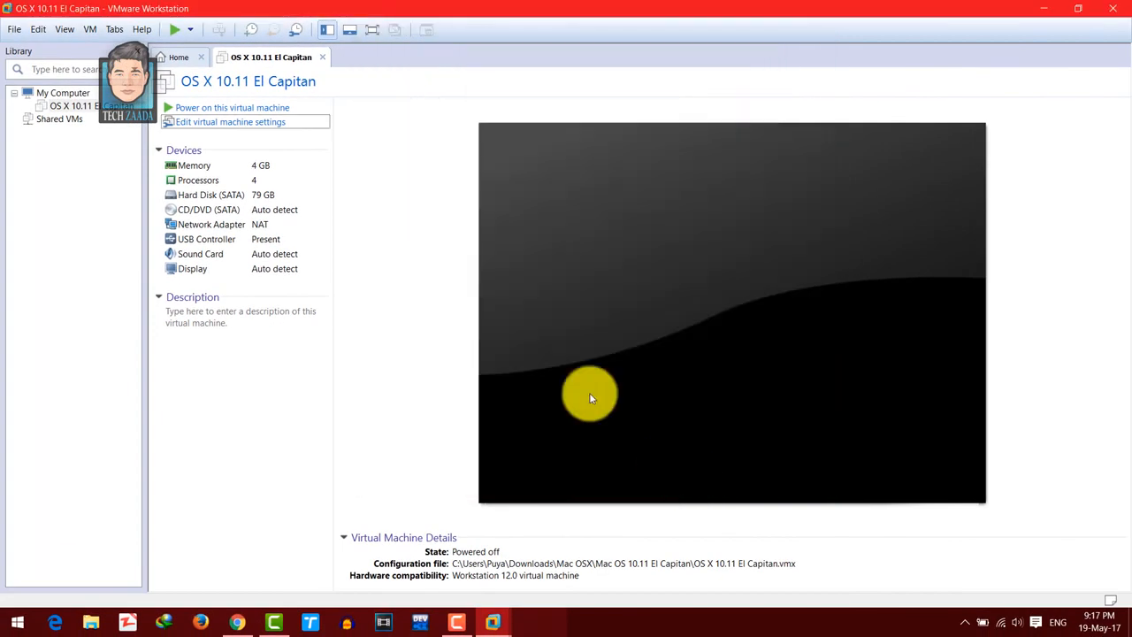
# - Power on the OS X 10.11 El Capitan virtual machine and dismiss the removable devices hint
pyautogui.click(251, 109)
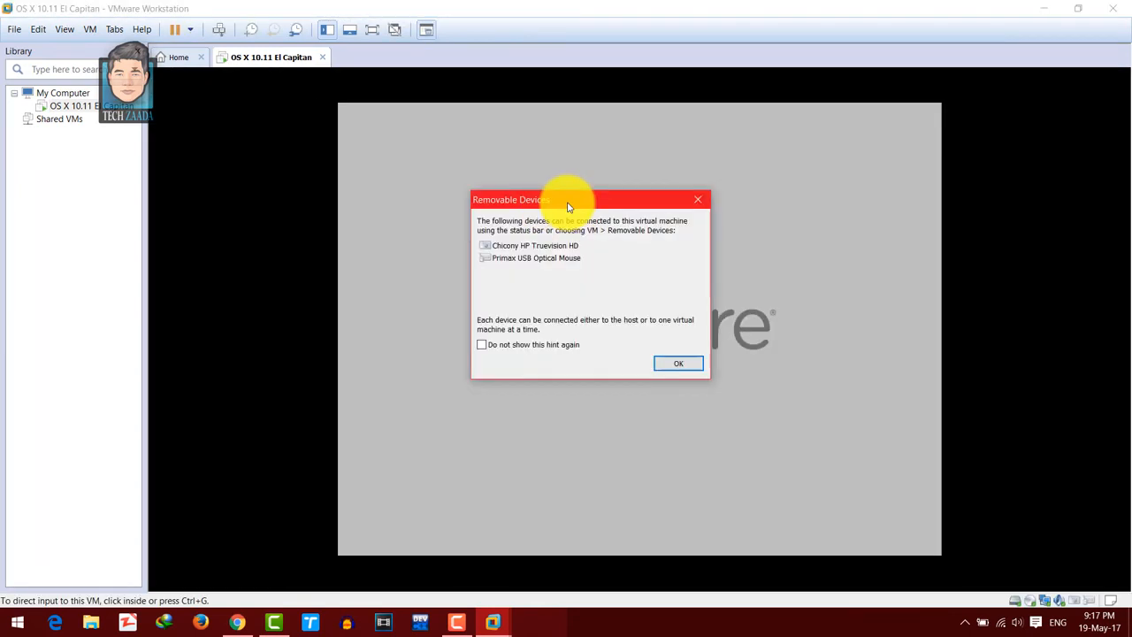
pyautogui.moveTo(569, 209); pyautogui.dragTo(559, 180)
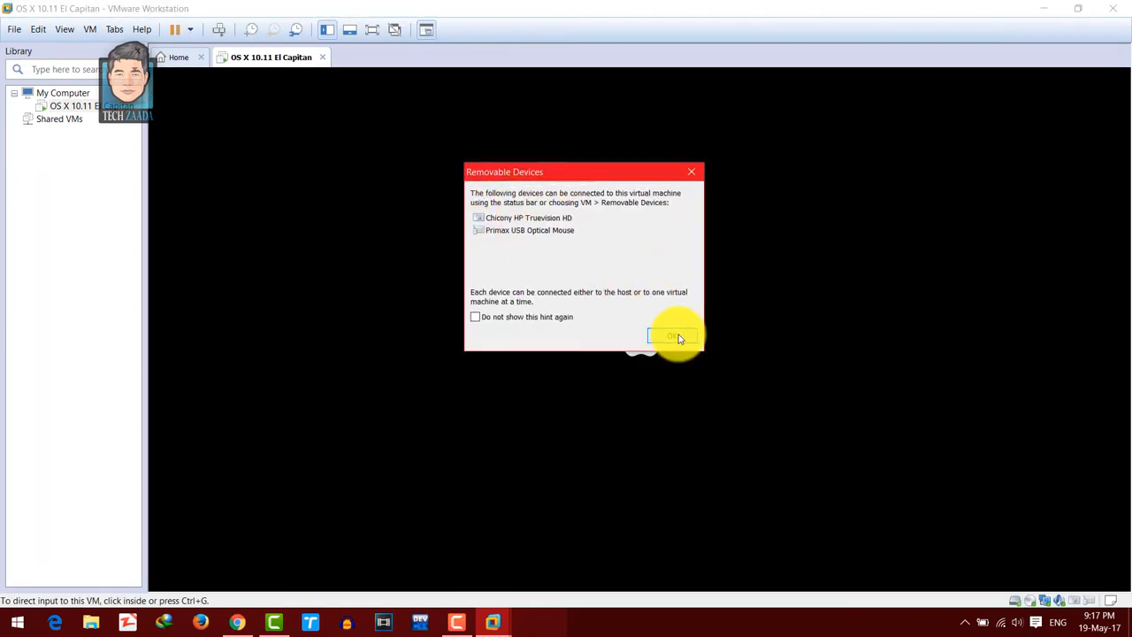
pyautogui.click(678, 336)
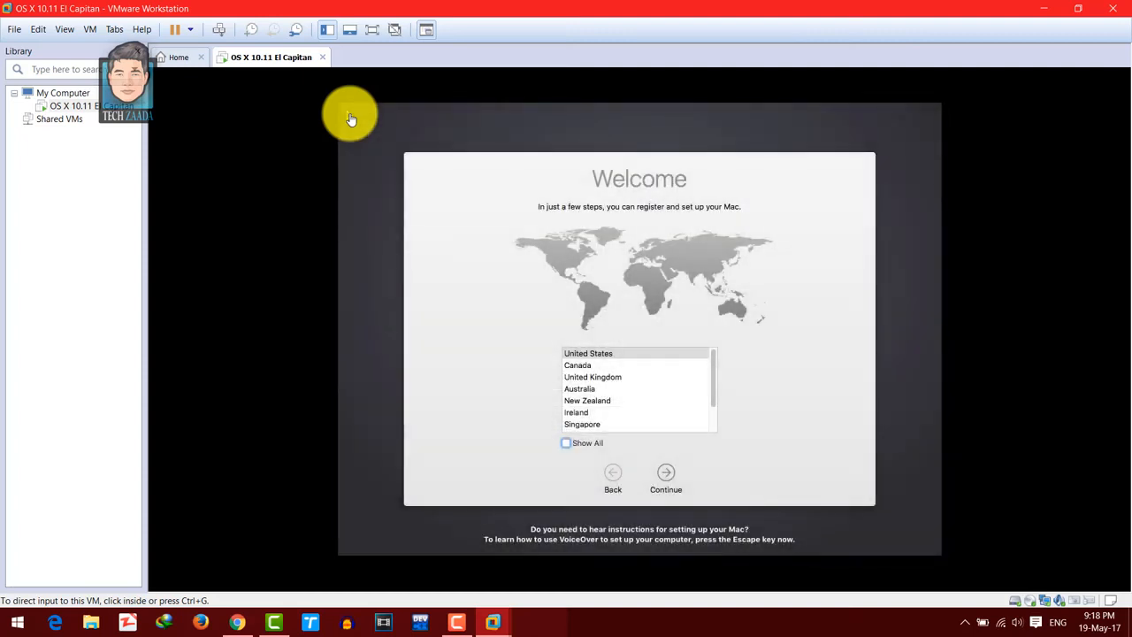
pyautogui.click(522, 190)
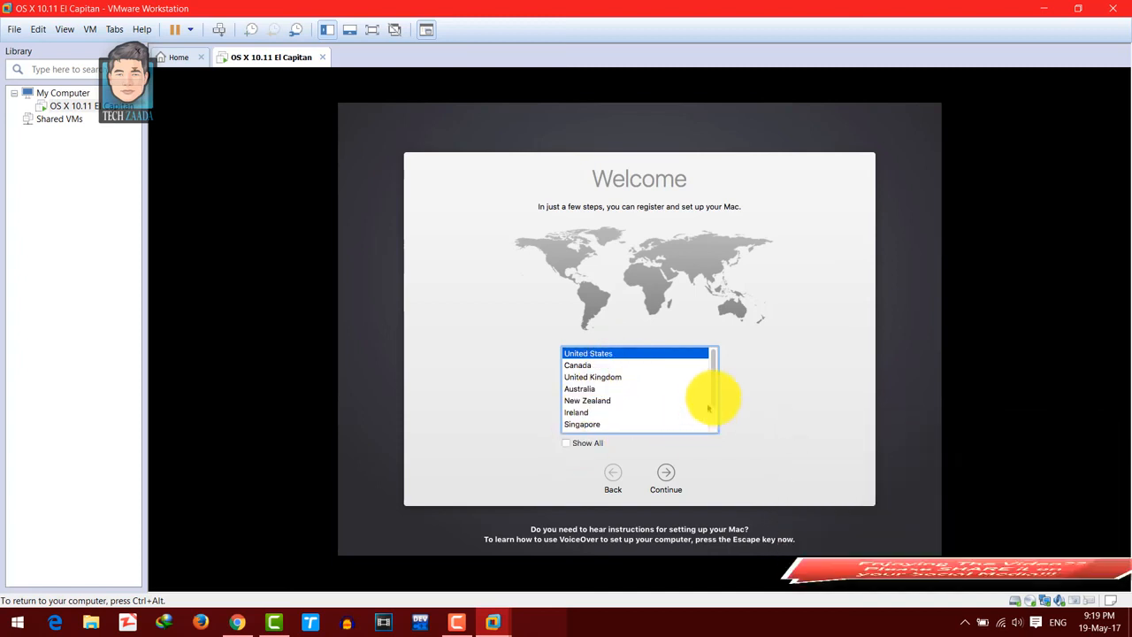
# - Choose United States as the country and U.S. as the keyboard layout in the Mac setup assistant
pyautogui.moveTo(718, 376); pyautogui.dragTo(718, 361)
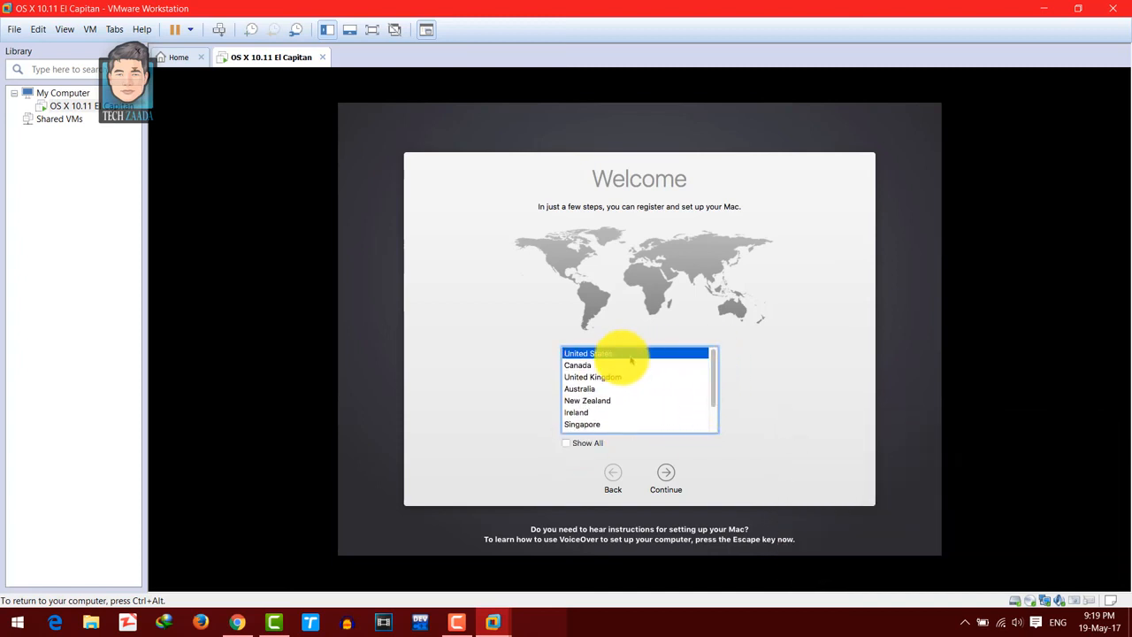
pyautogui.click(668, 456)
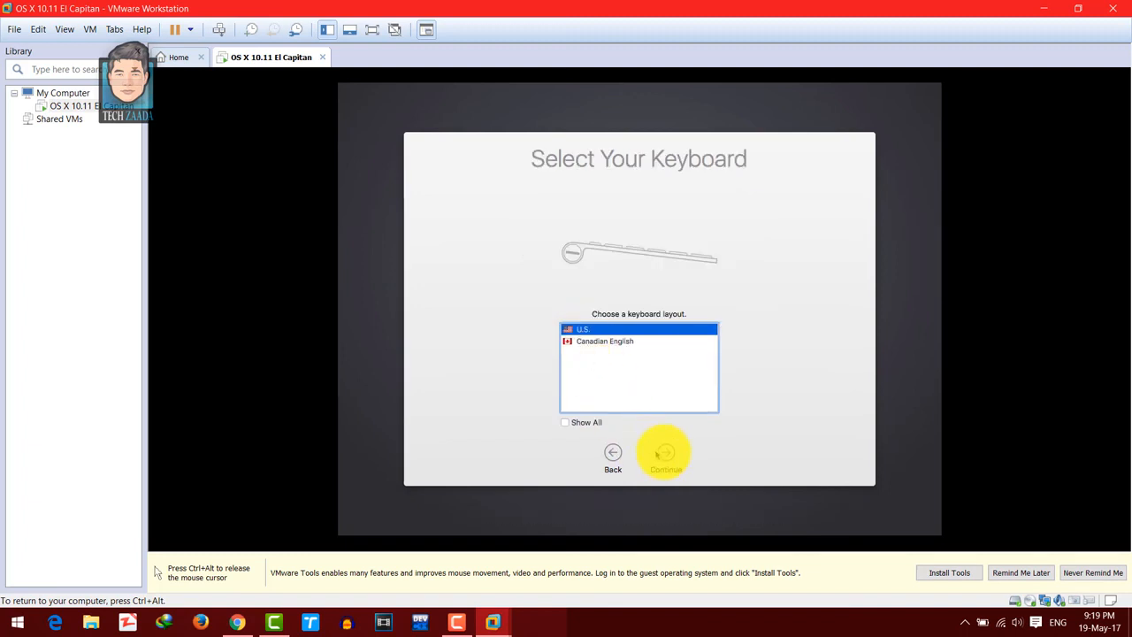
pyautogui.click(666, 454)
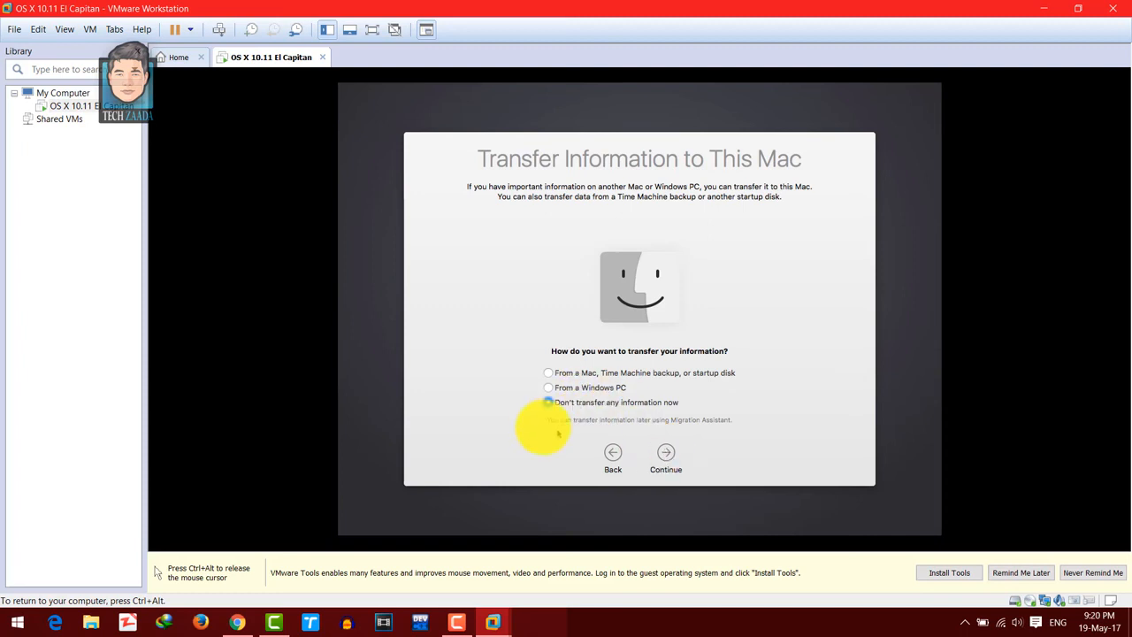
# - Choose not to transfer any information now and continue the setup with Location Services left disabled
pyautogui.click(667, 455)
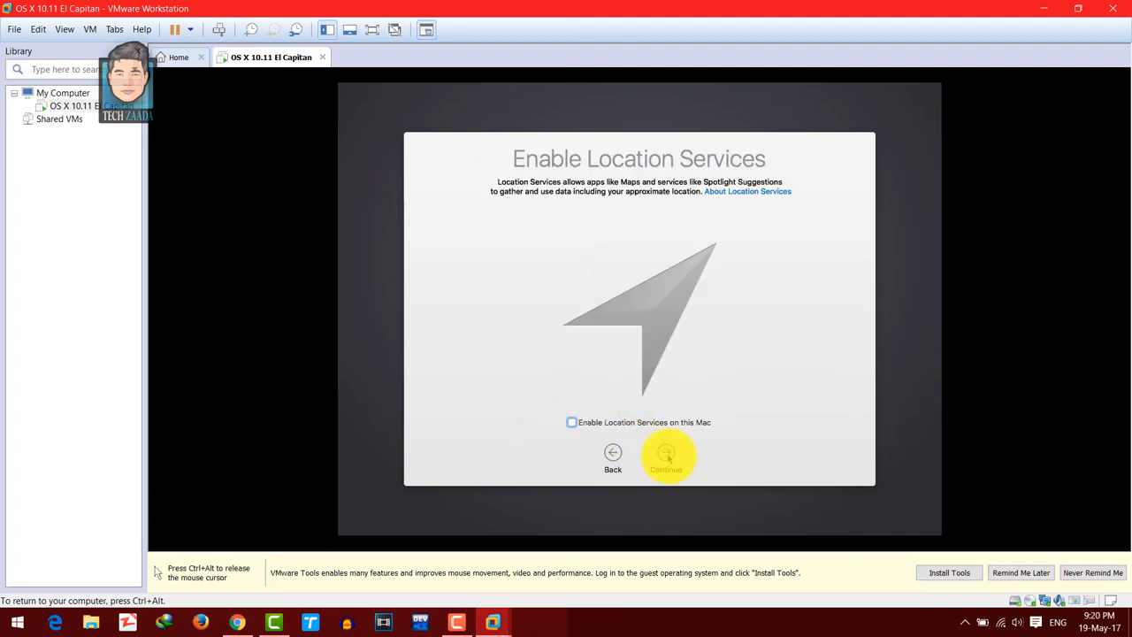
pyautogui.click(666, 455)
pyautogui.click(721, 197)
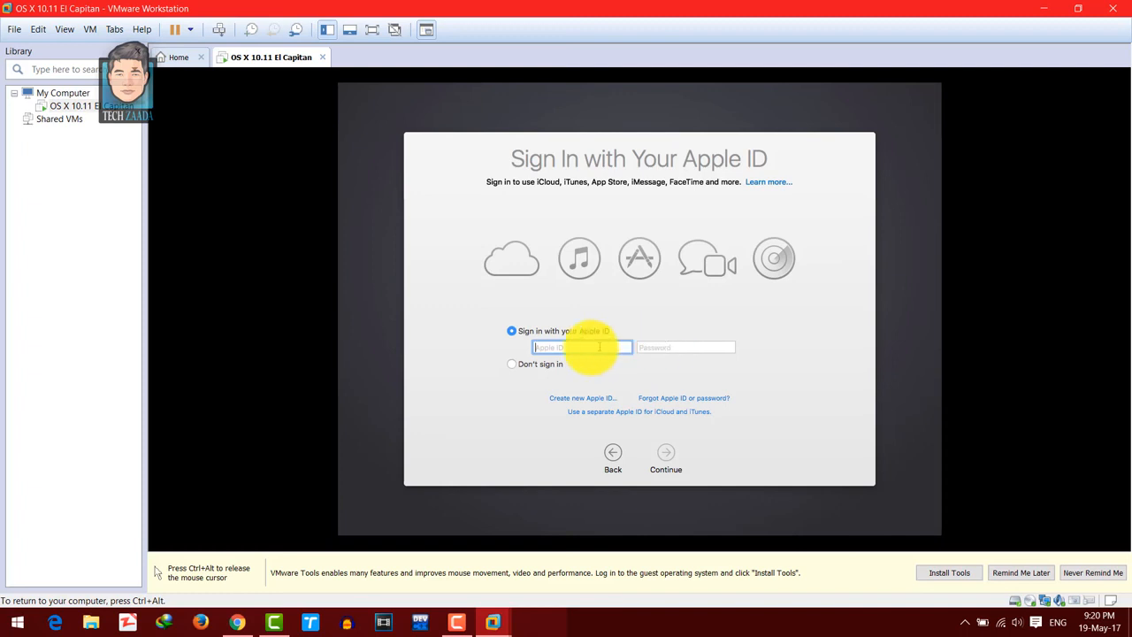
# - Skip signing in with an Apple ID and agree to the OS X Software License Agreement
pyautogui.click(512, 364)
pyautogui.click(665, 457)
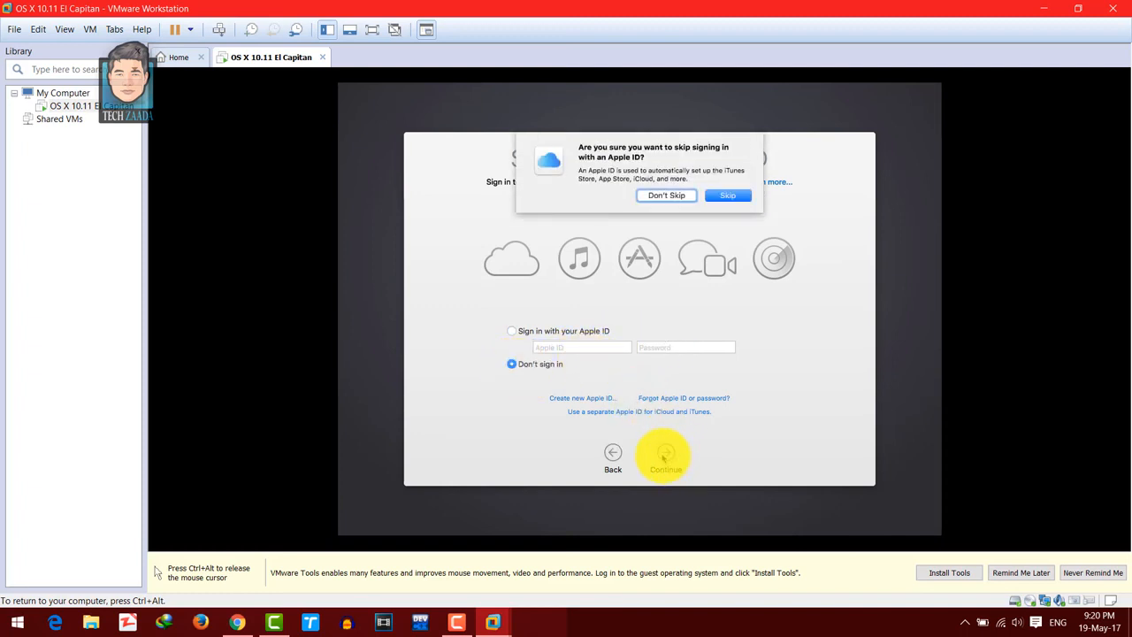
pyautogui.click(728, 196)
pyautogui.click(665, 457)
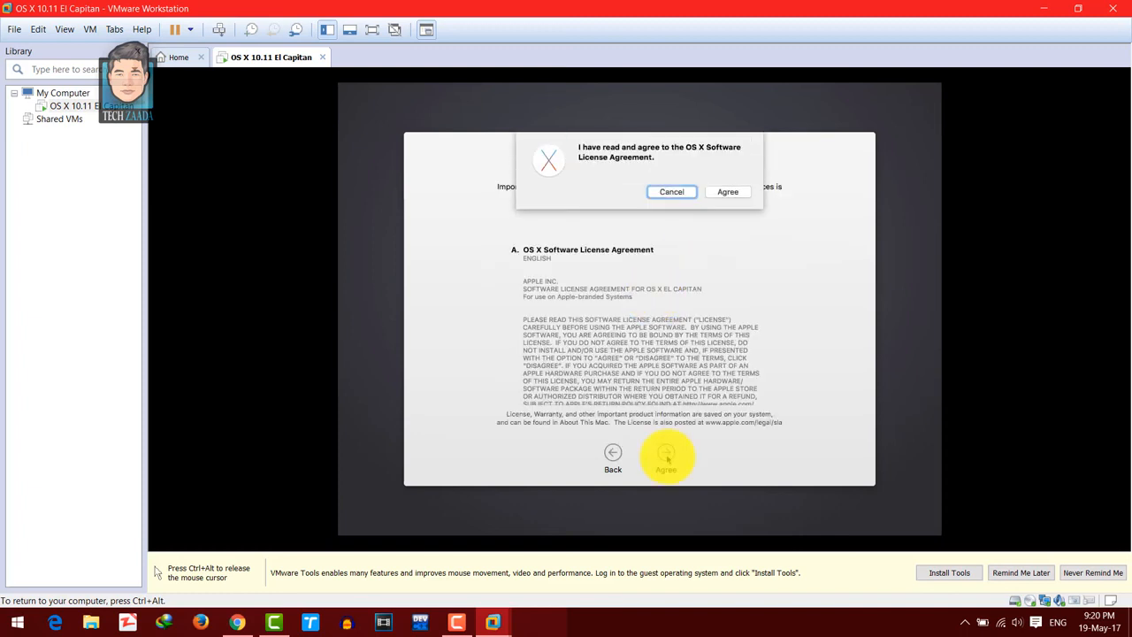
pyautogui.click(728, 194)
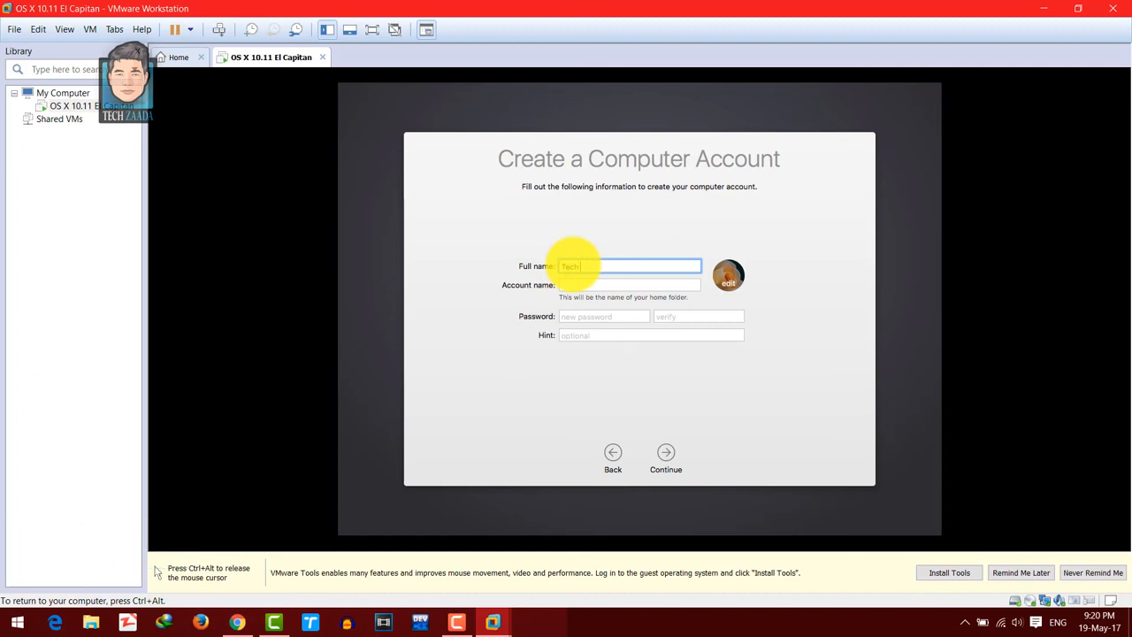
# - Create the computer account with the full name, account name, verified account password and the hint "random password"
pyautogui.write('Tech Zaada')
pyautogui.press('Tab')
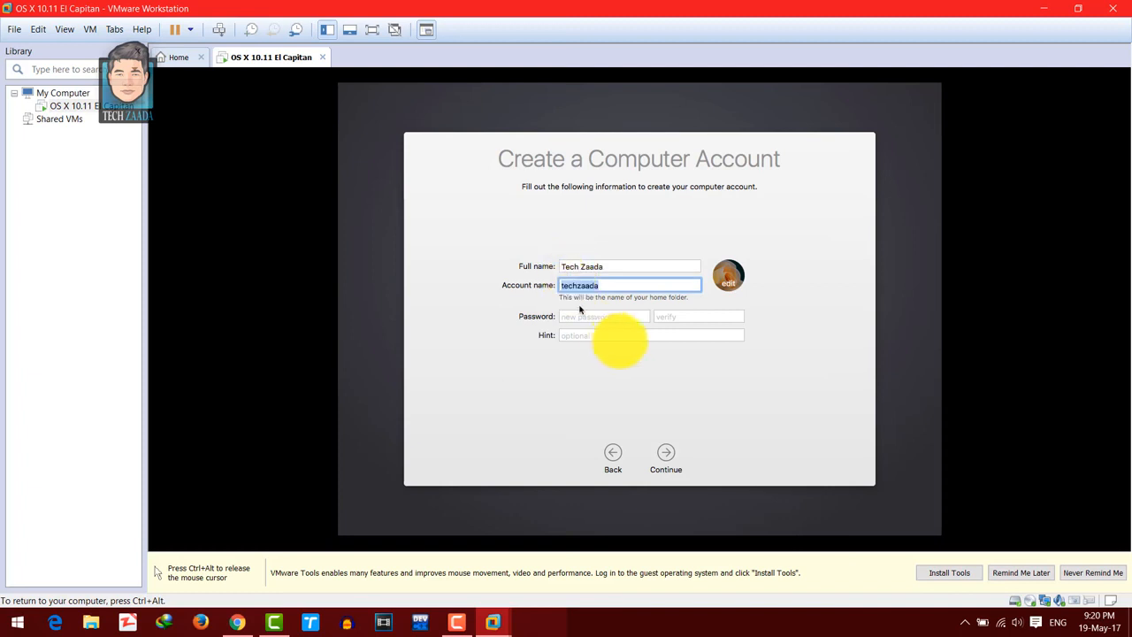
pyautogui.click(610, 316)
pyautogui.write('•')
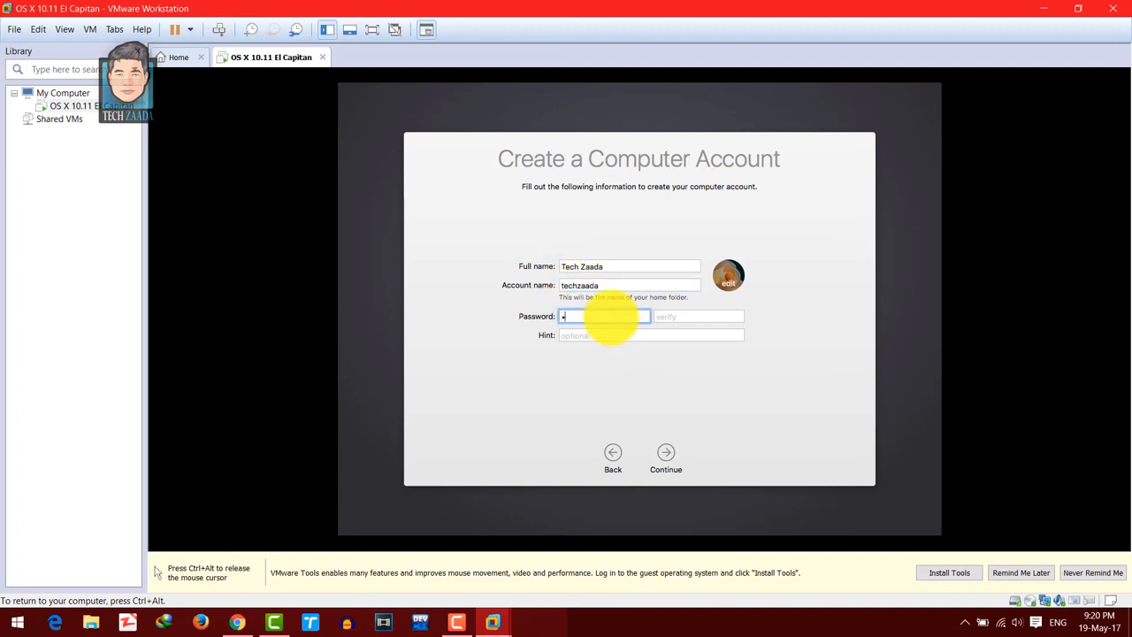
pyautogui.write('••')
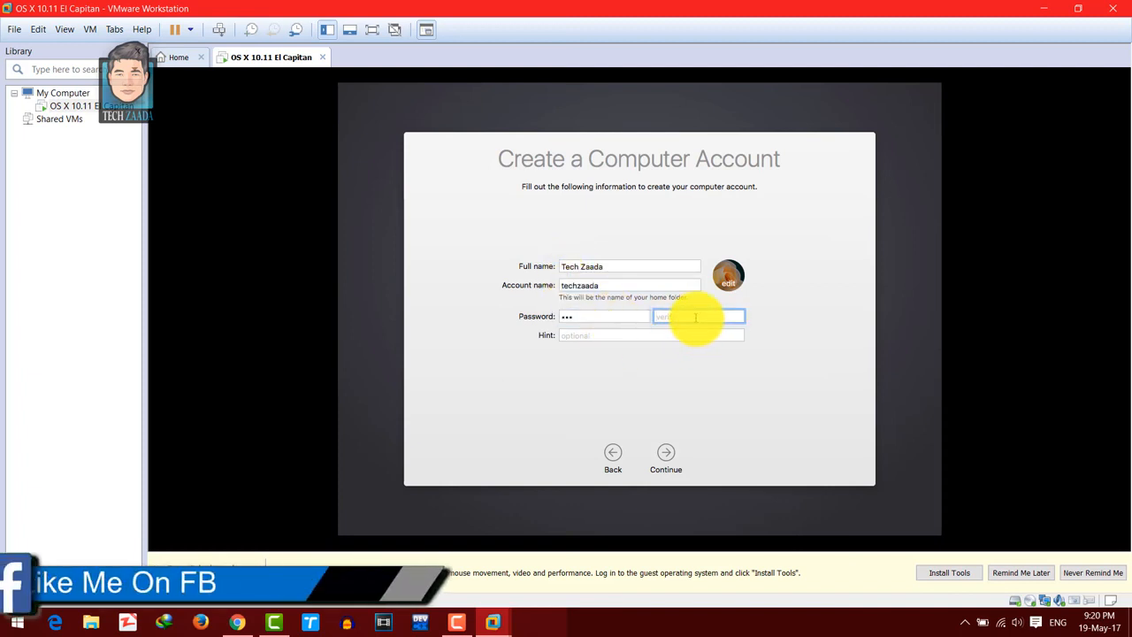
pyautogui.write('•••')
pyautogui.click(645, 335)
pyautogui.write('random password')
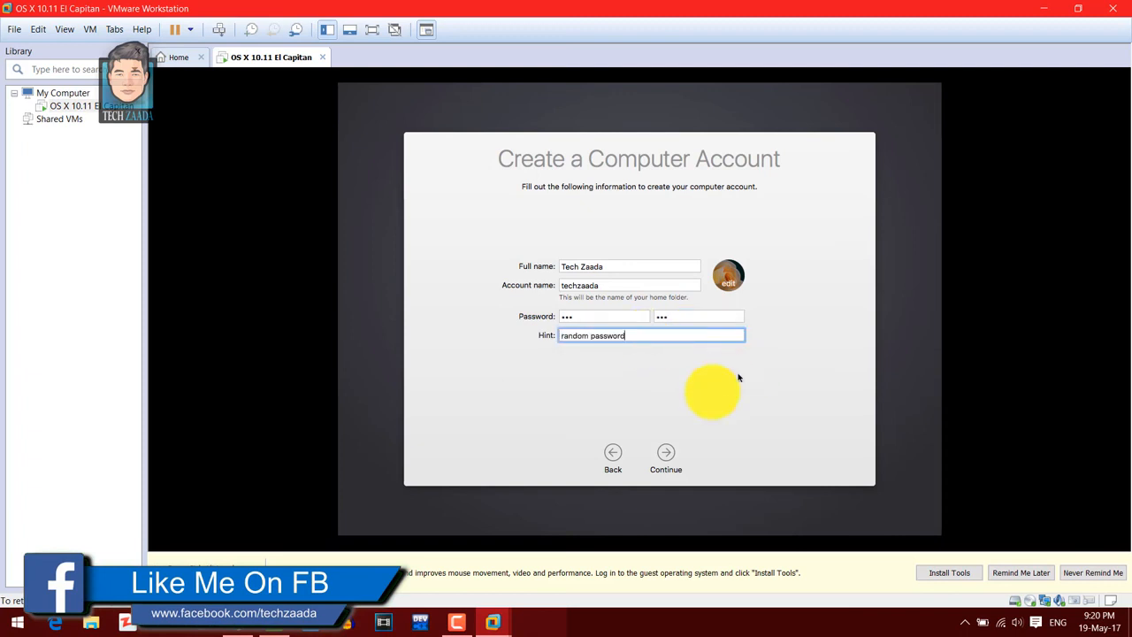
pyautogui.click(666, 454)
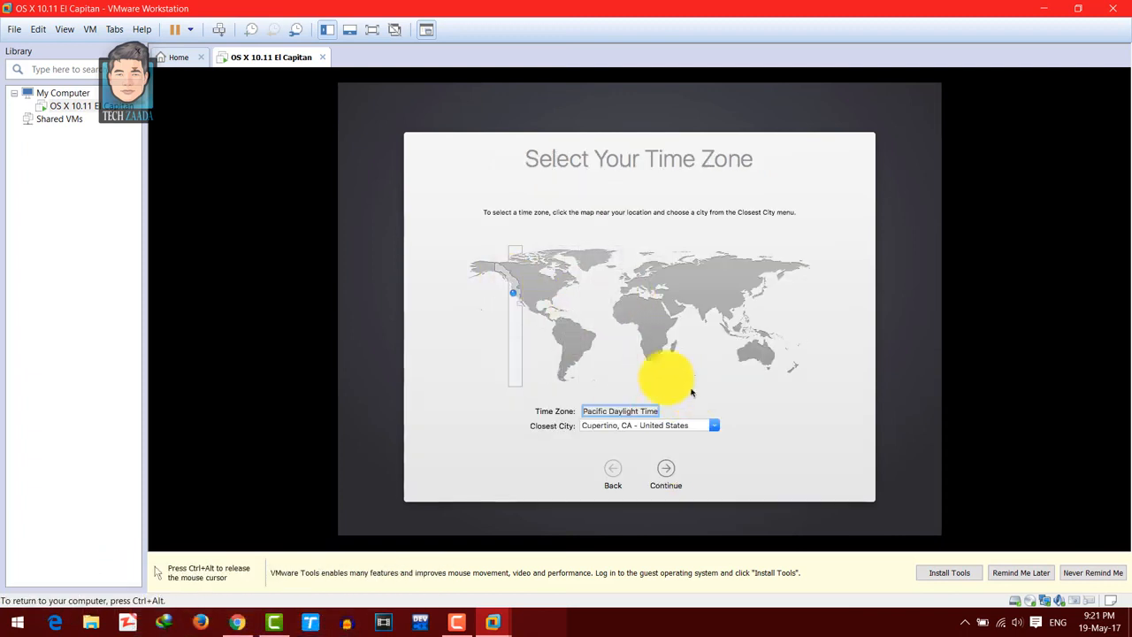
# - Accept Pacific Daylight Time with Cupertino as closest city and continue with diagnostics and crash data sharing enabled
pyautogui.click(667, 470)
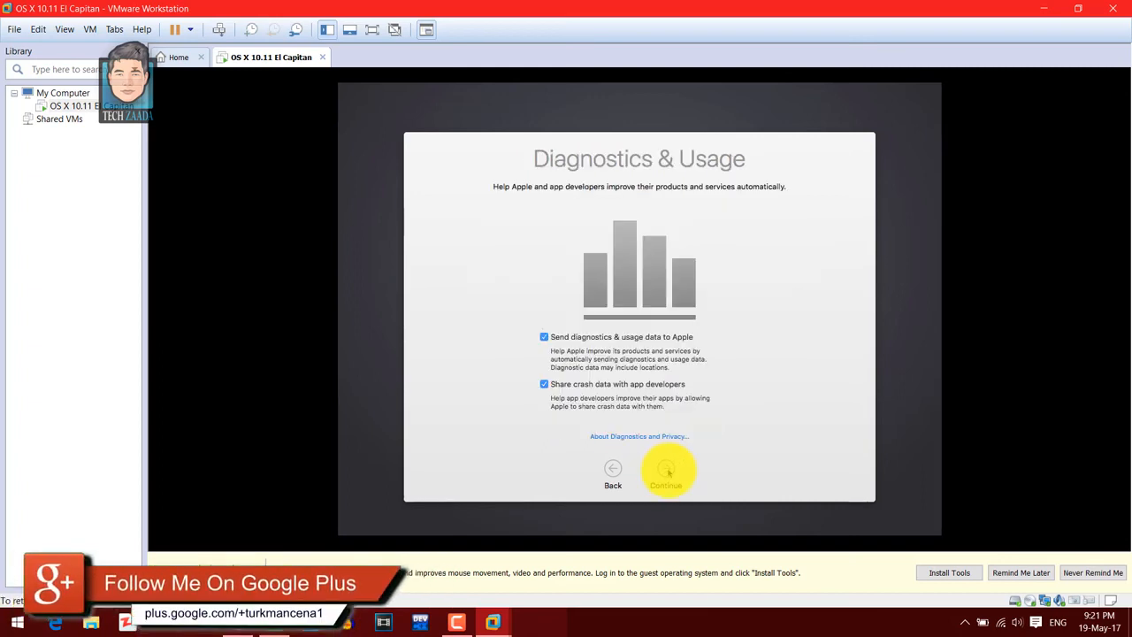
pyautogui.click(667, 471)
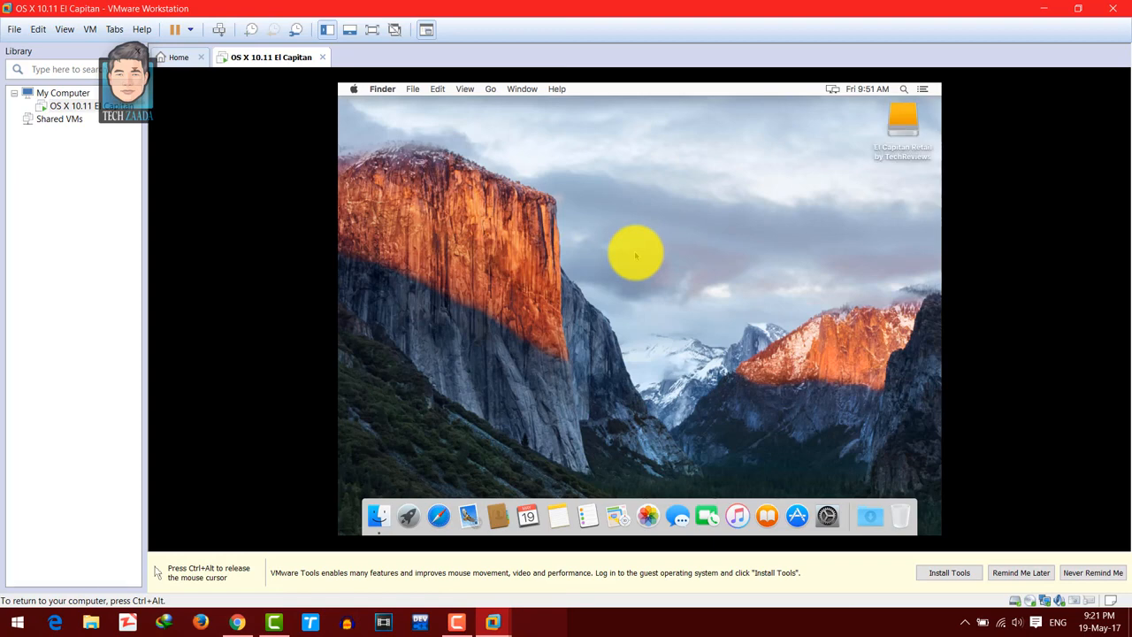
# - Release the pointer to the host, start the VMware Tools installation and dismiss the installation guide notice
pyautogui.hotkey('ctrl', 'alt')
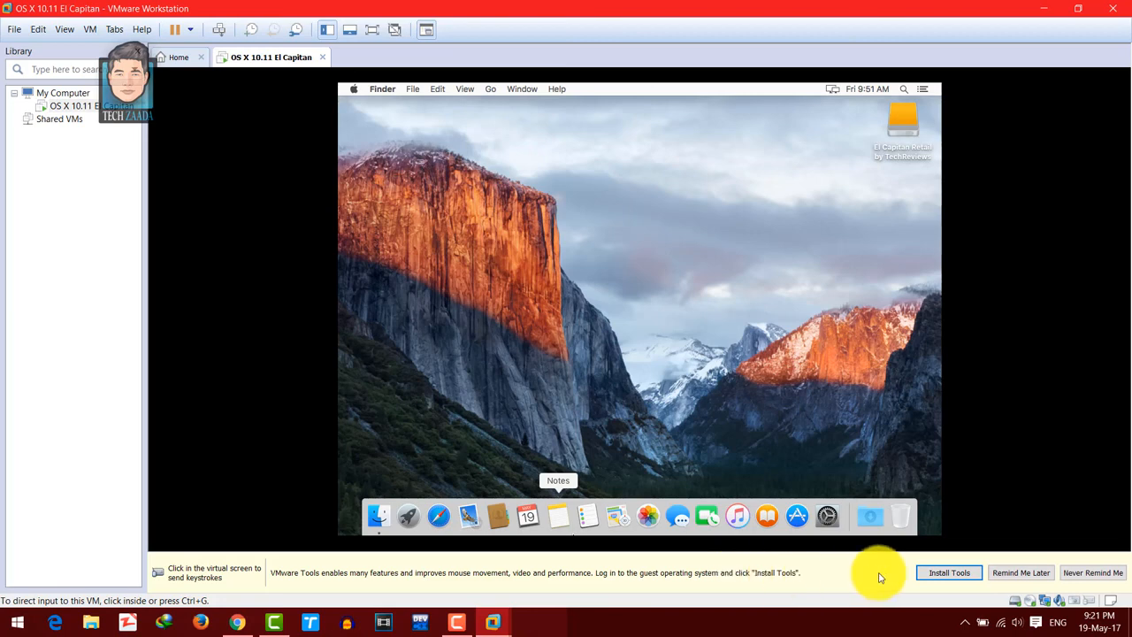
pyautogui.click(939, 575)
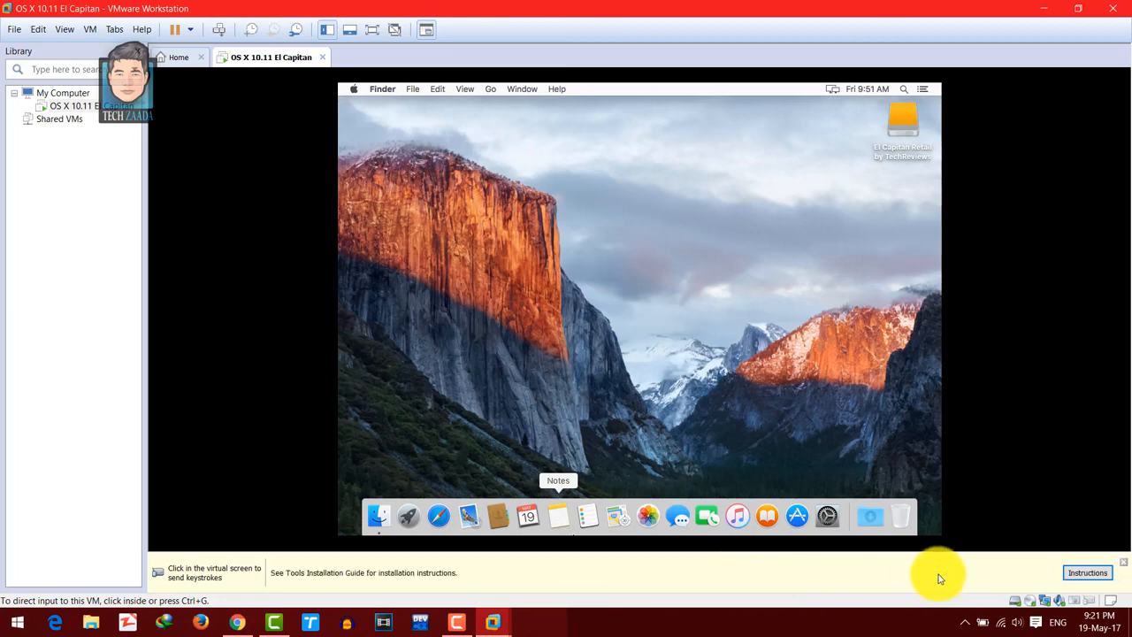
pyautogui.click(1124, 565)
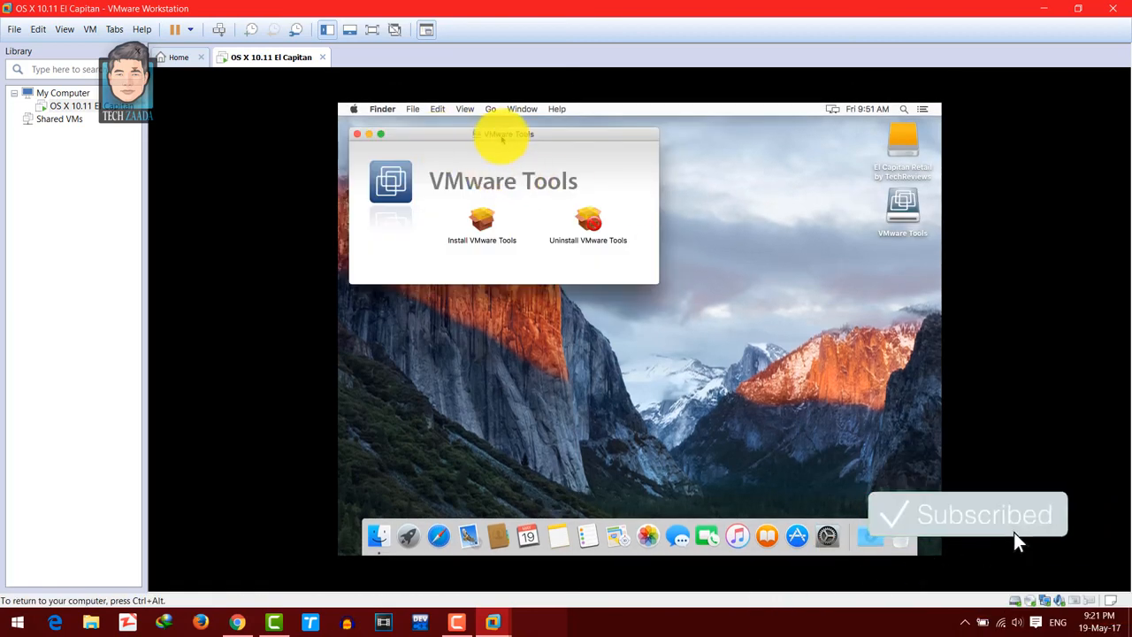
# - Close the VMware Tools window, reopen the VMware Tools disk from the desktop and launch Install VMware Tools
pyautogui.moveTo(502, 140); pyautogui.dragTo(617, 177)
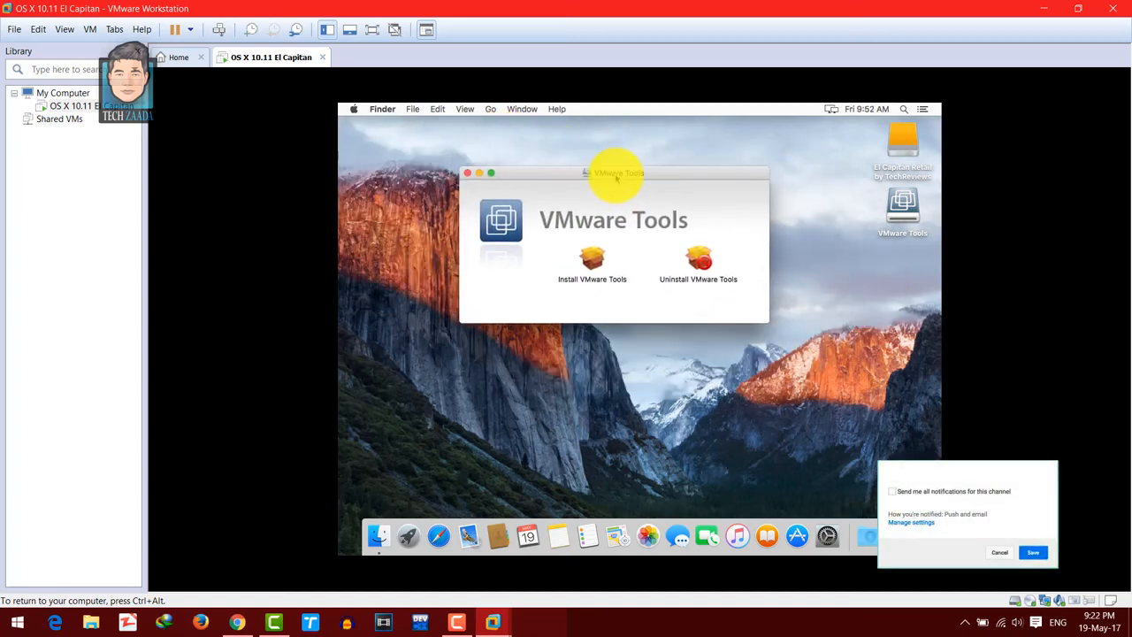
pyautogui.click(467, 173)
pyautogui.click(902, 208)
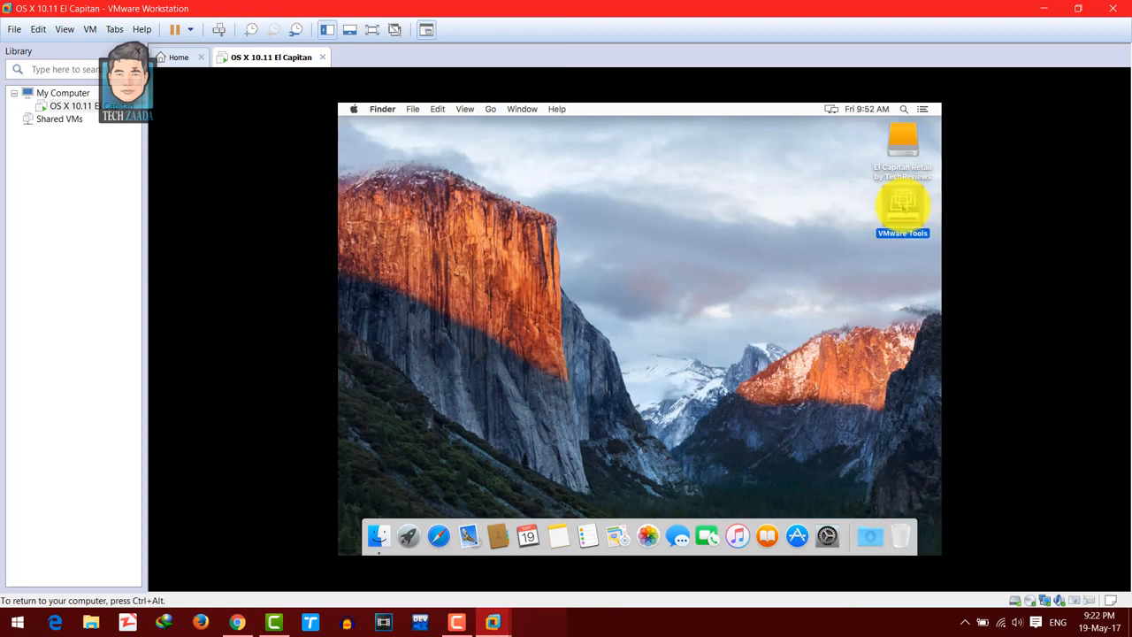
pyautogui.doubleClick(902, 208)
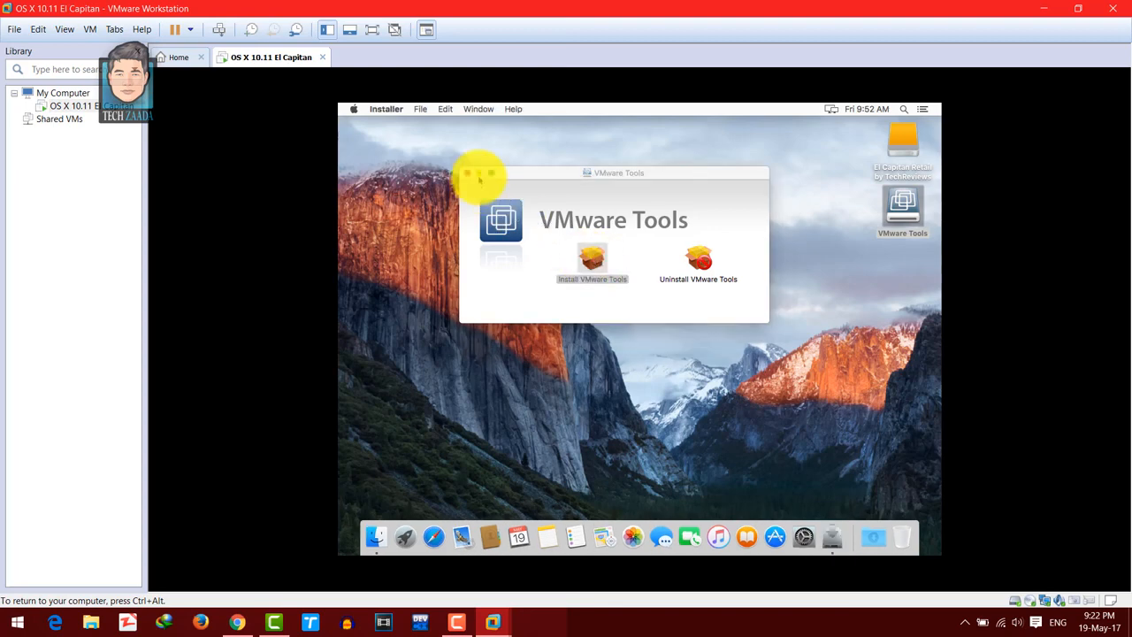
# - Install VMware Tools with the VM in full screen, authorizing with the account password, and restart the guest
pyautogui.click(372, 33)
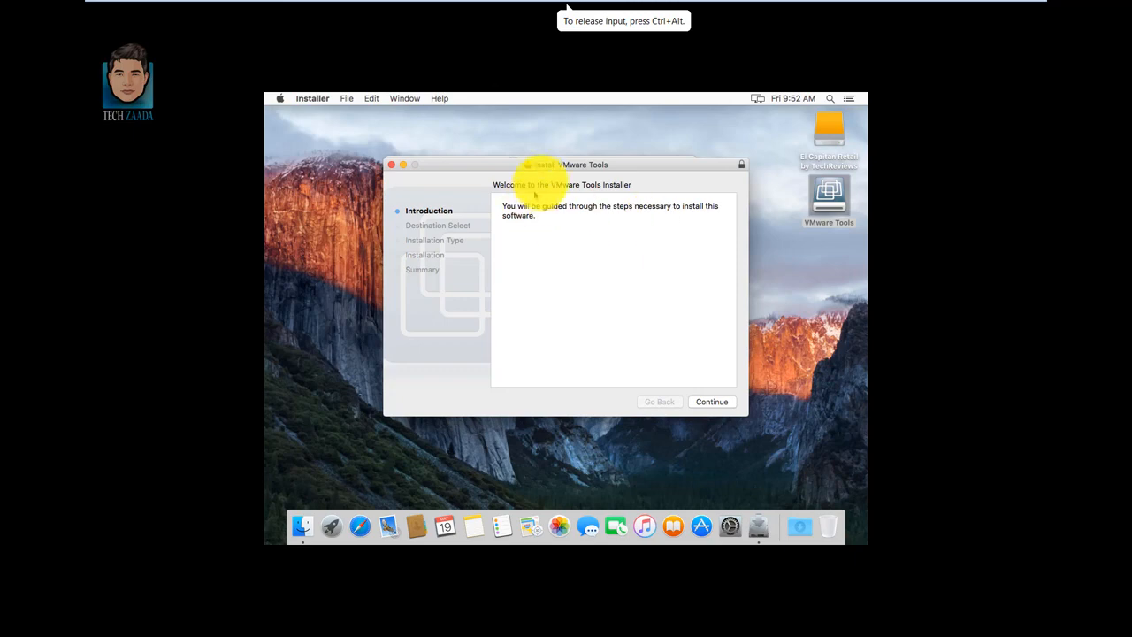
pyautogui.moveTo(559, 168); pyautogui.dragTo(553, 173)
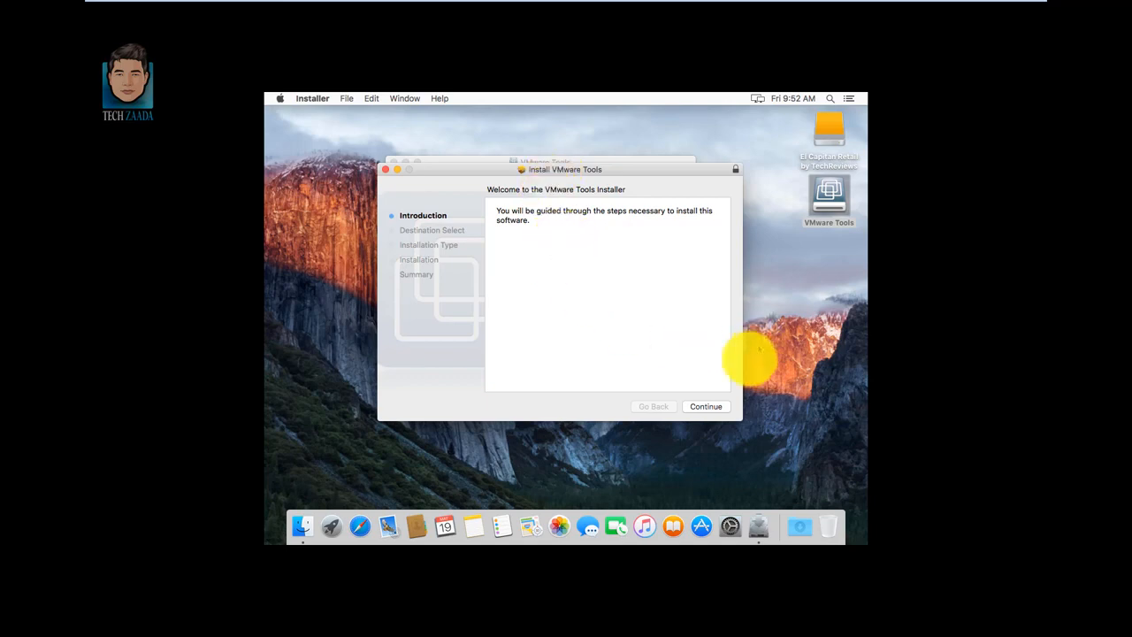
pyautogui.click(714, 408)
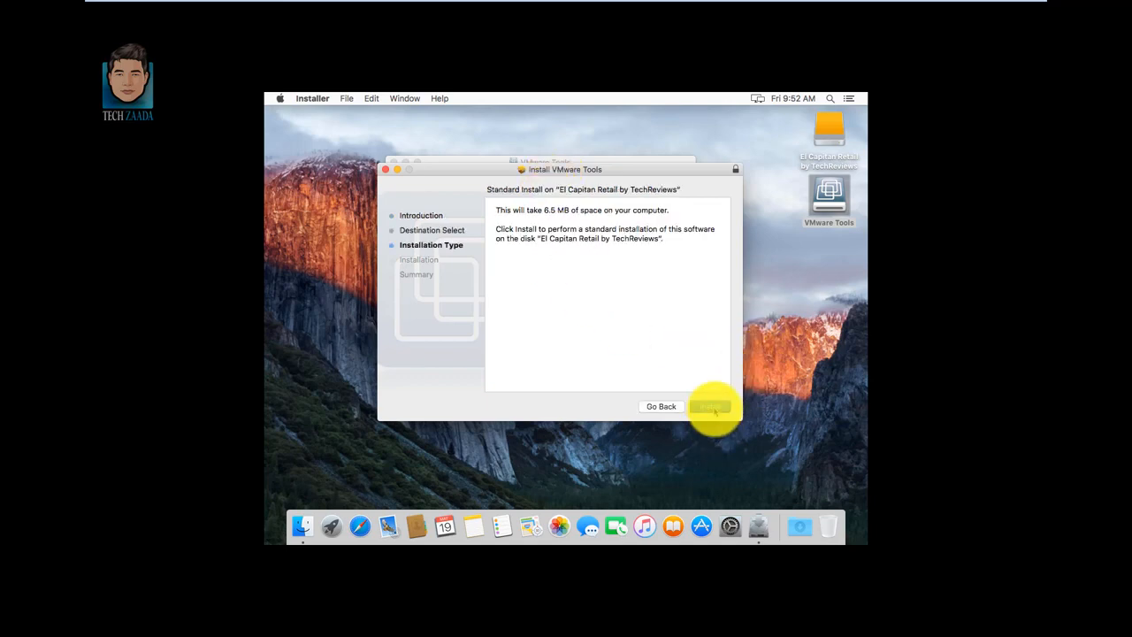
pyautogui.click(714, 408)
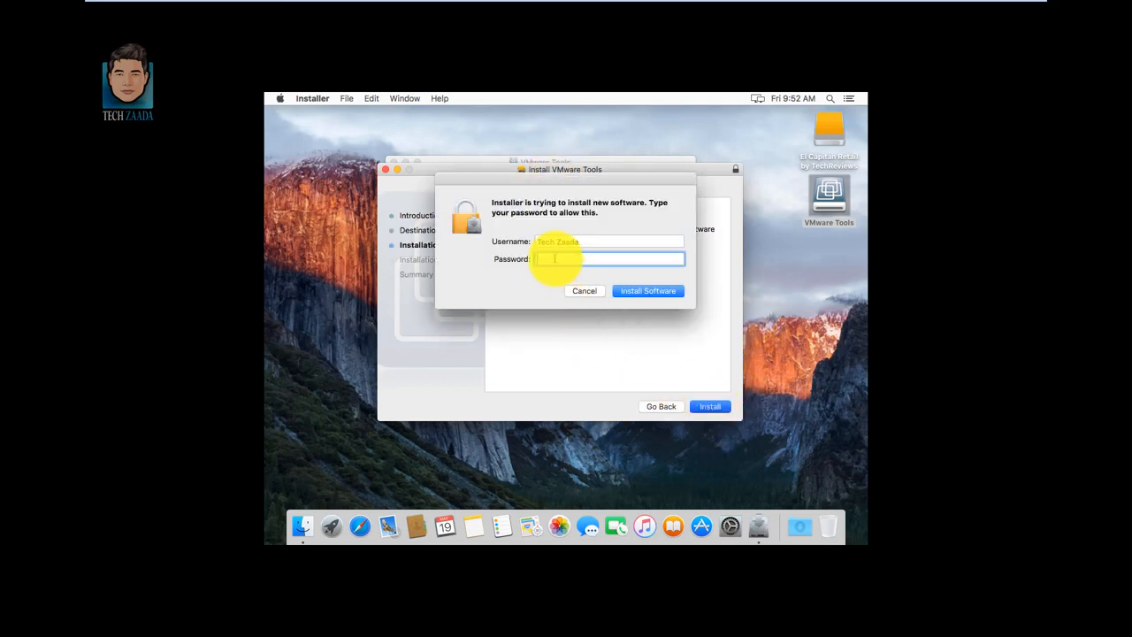
pyautogui.click(645, 291)
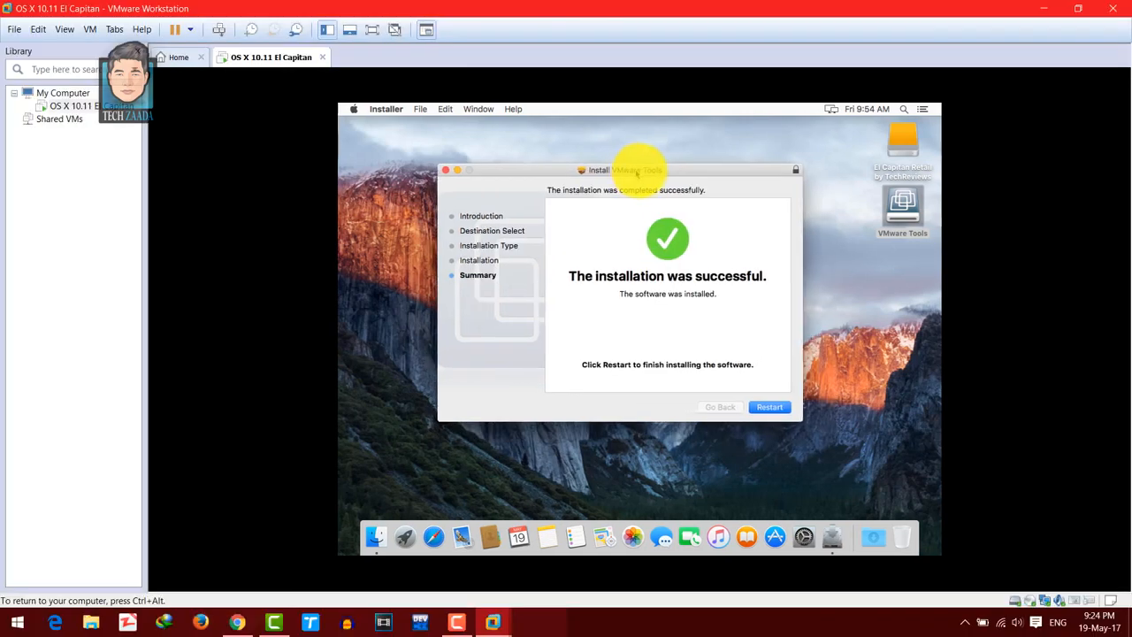
pyautogui.click(772, 409)
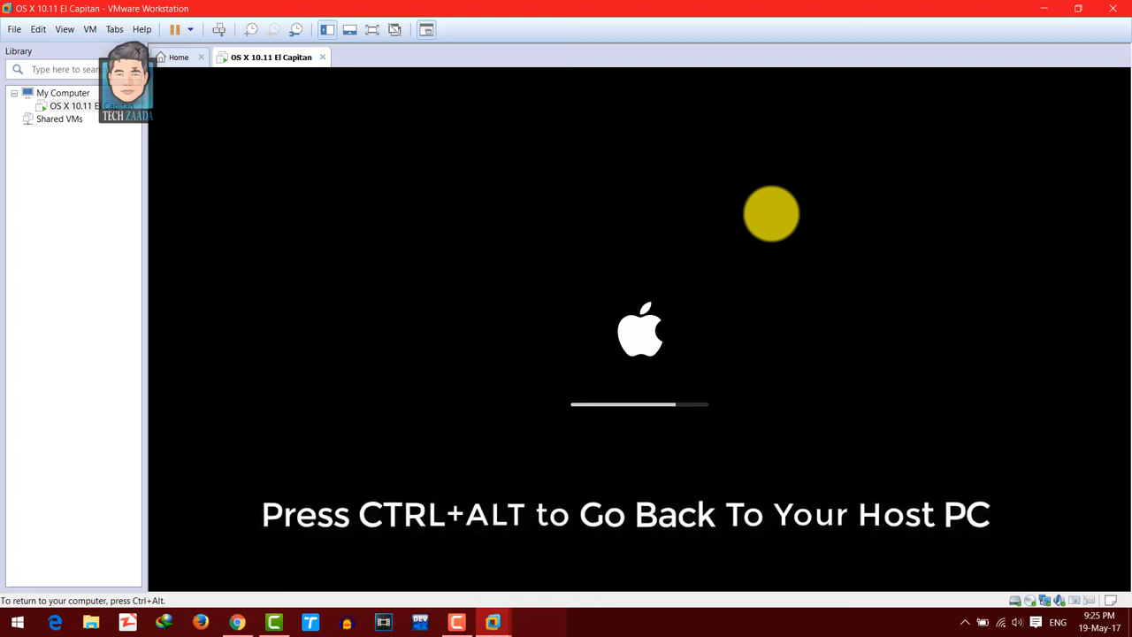
# - Log in to the restarted Mac with the account password and switch the virtual machine to full screen
pyautogui.hotkey('ctrl', 'alt')
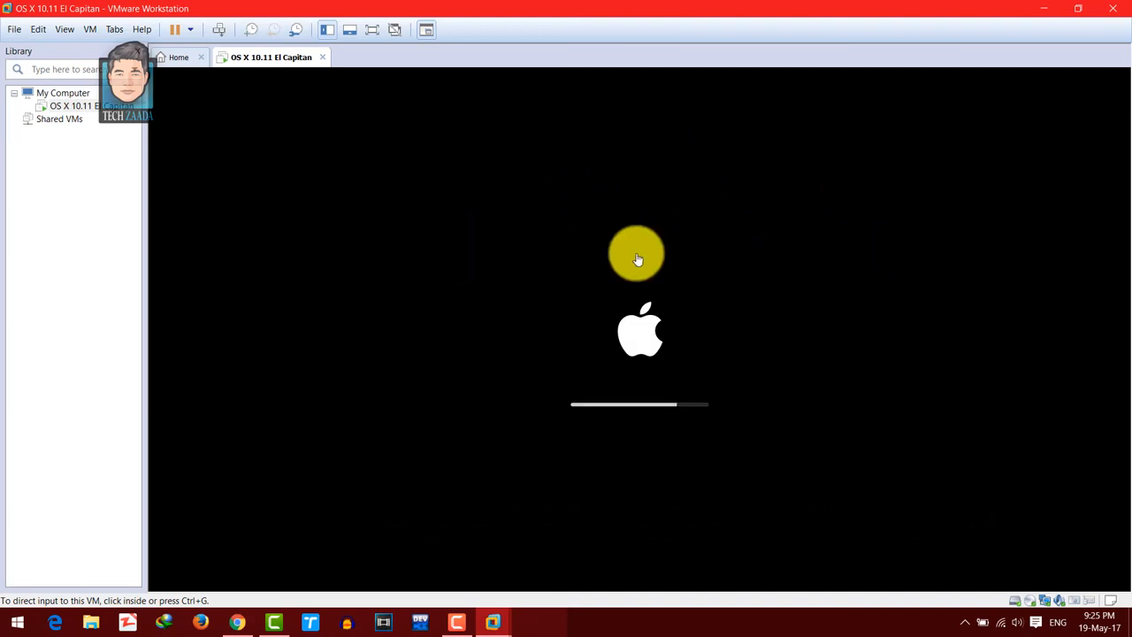
pyautogui.click(798, 258)
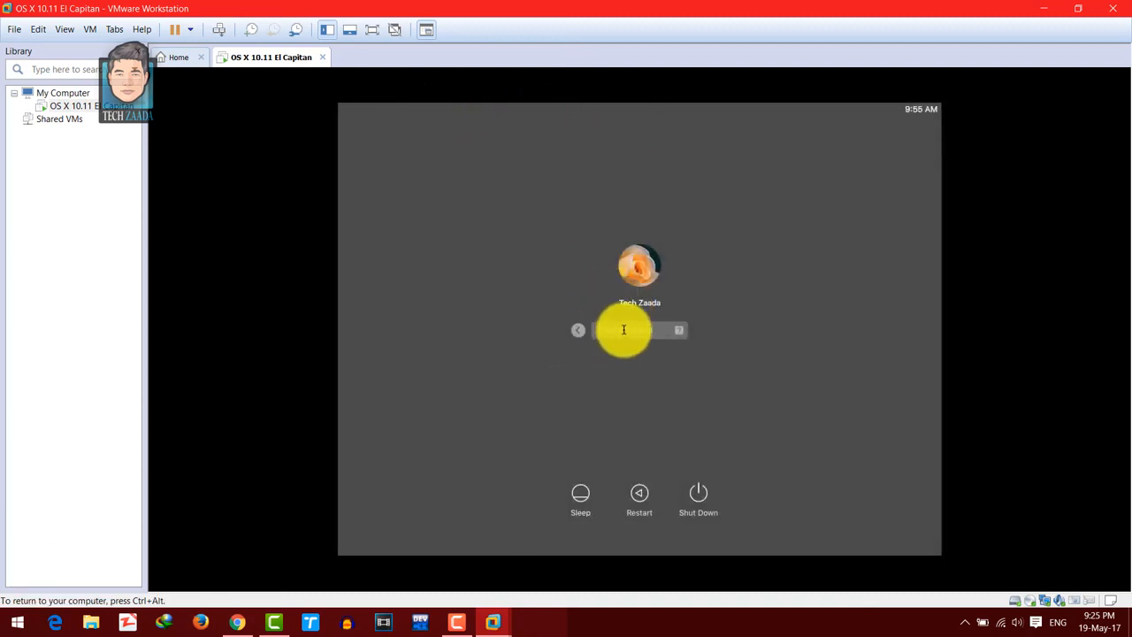
pyautogui.press('Return')
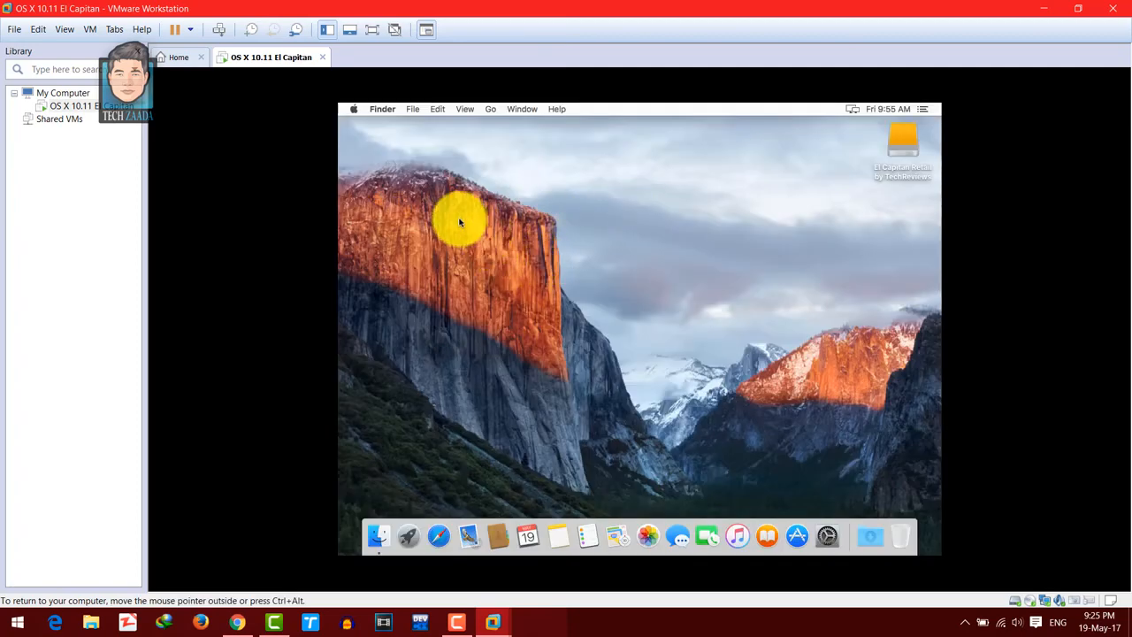
pyautogui.click(371, 31)
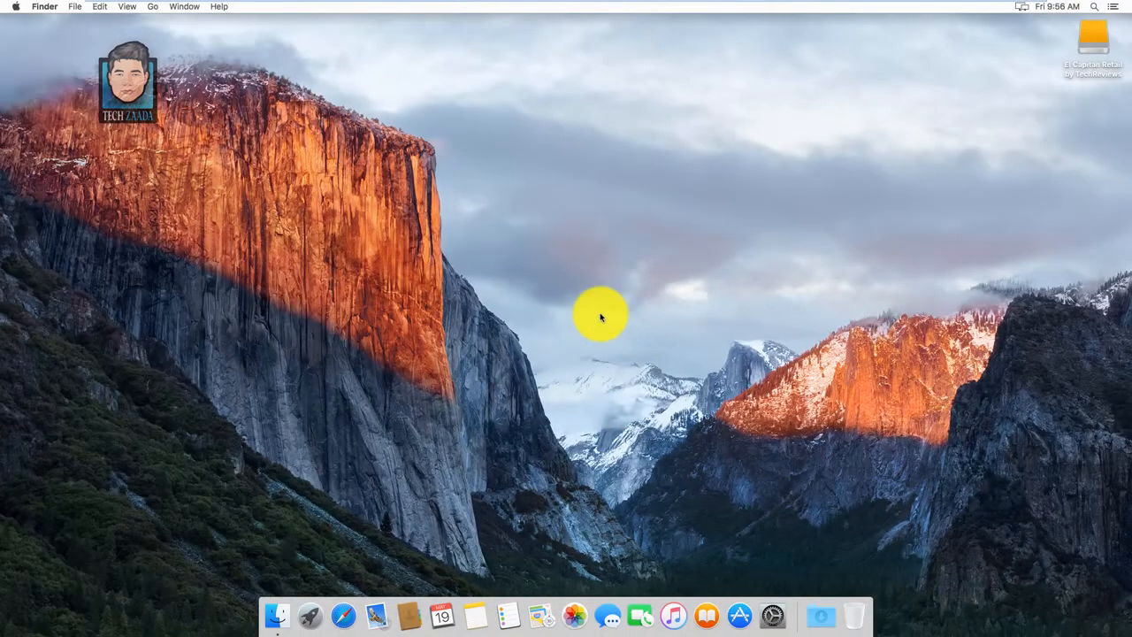
# - Look through the Mac desktop's context menu and the contents of the El Capitan Retail by TechReviews disk
pyautogui.rightClick(573, 174)
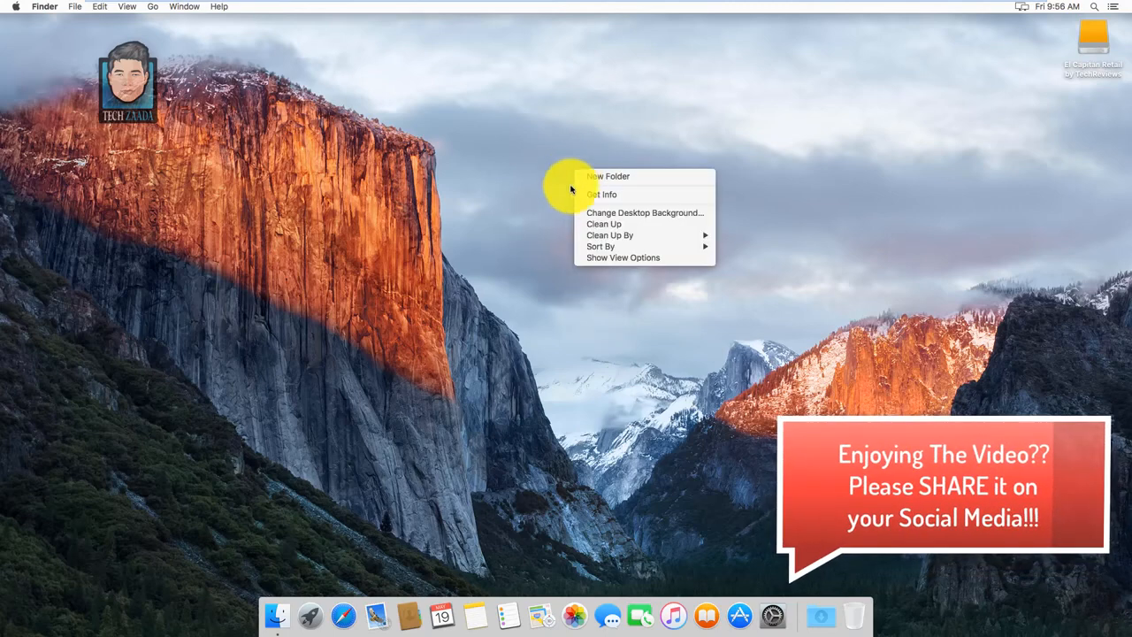
pyautogui.click(169, 212)
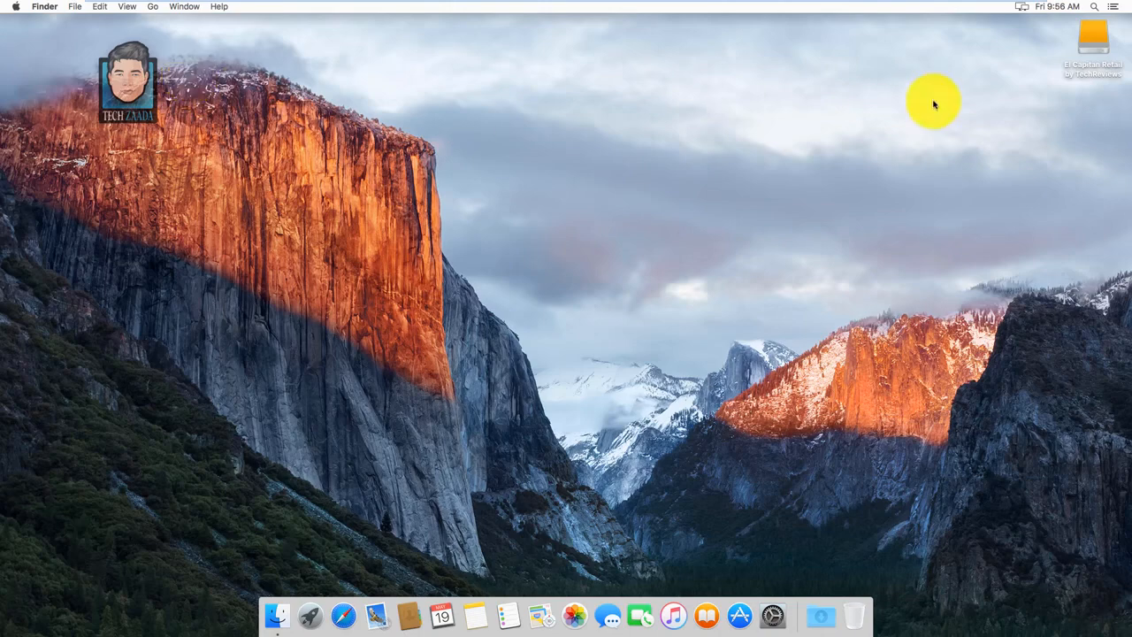
pyautogui.click(1095, 42)
pyautogui.doubleClick(1095, 42)
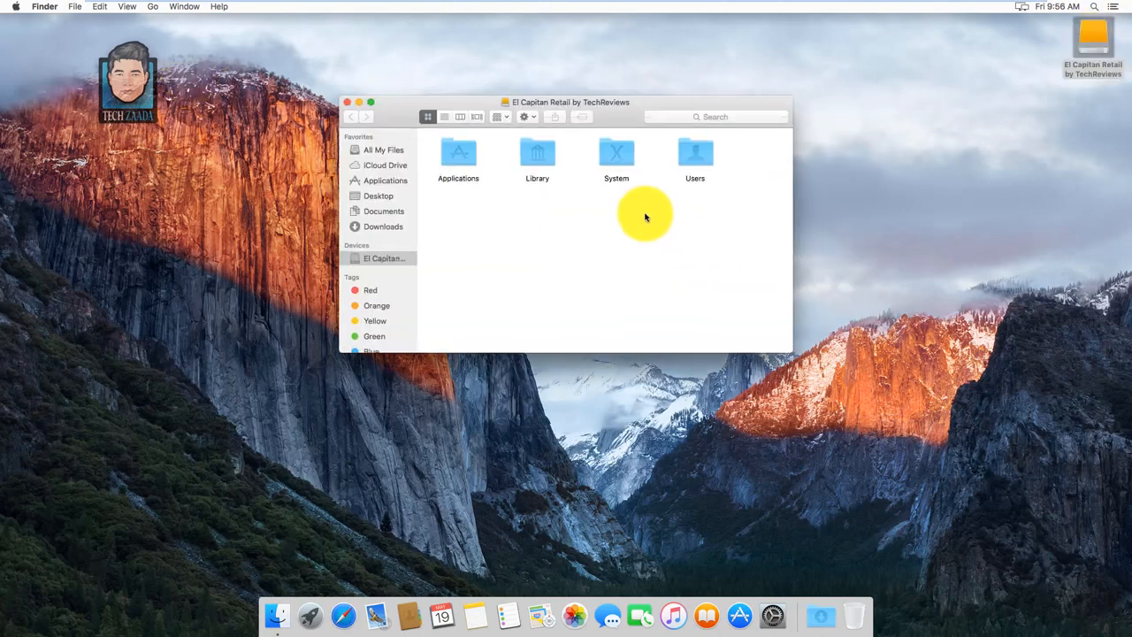
pyautogui.click(347, 104)
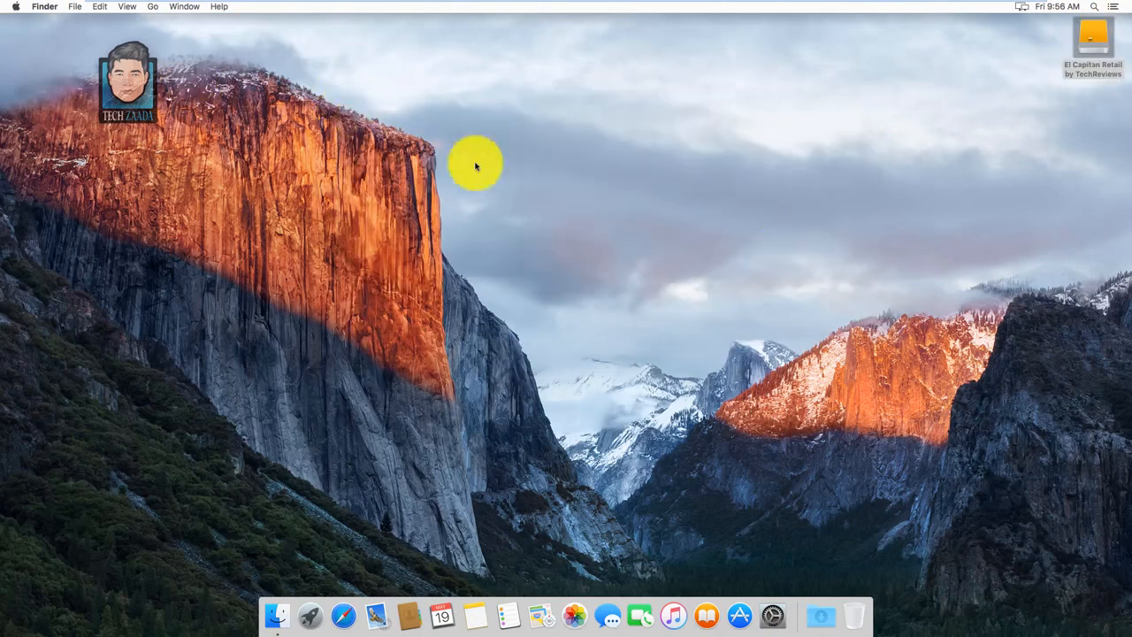
pyautogui.rightClick(590, 195)
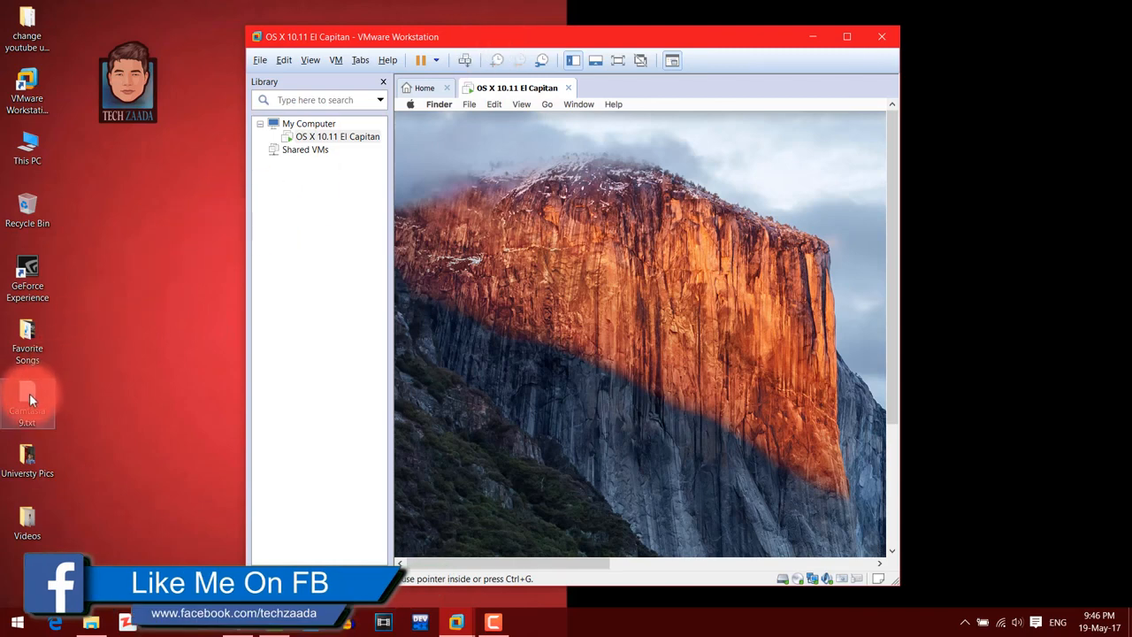
# - Copy Camtasia 9.txt from the Windows desktop onto the Mac desktop and select the copied file
pyautogui.moveTo(29, 400); pyautogui.dragTo(652, 303)
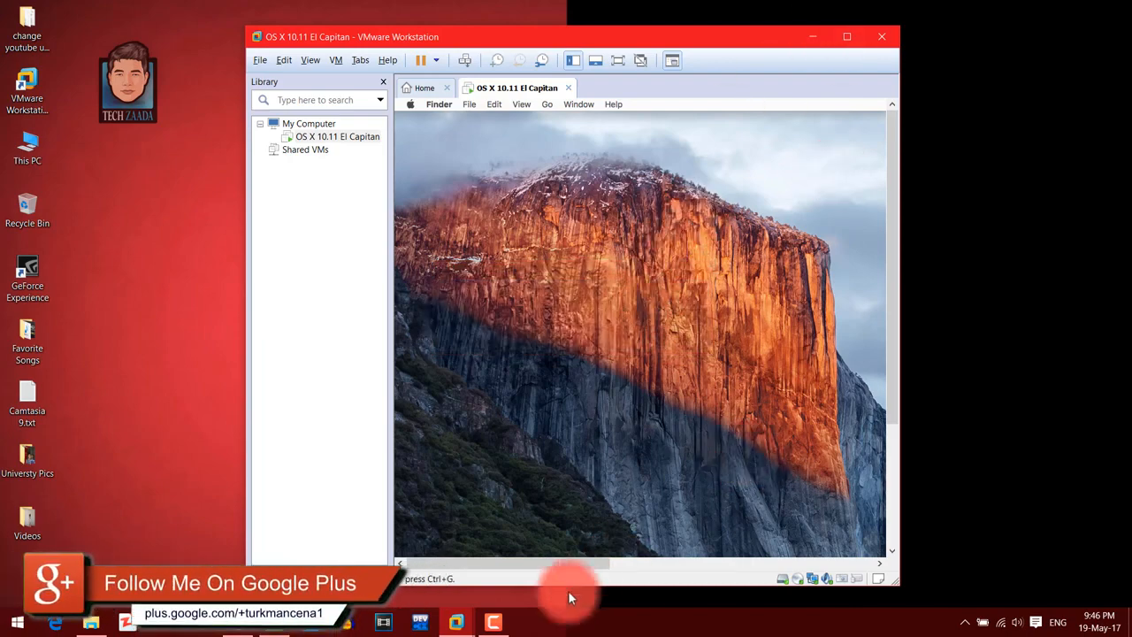
pyautogui.moveTo(547, 562); pyautogui.dragTo(841, 548)
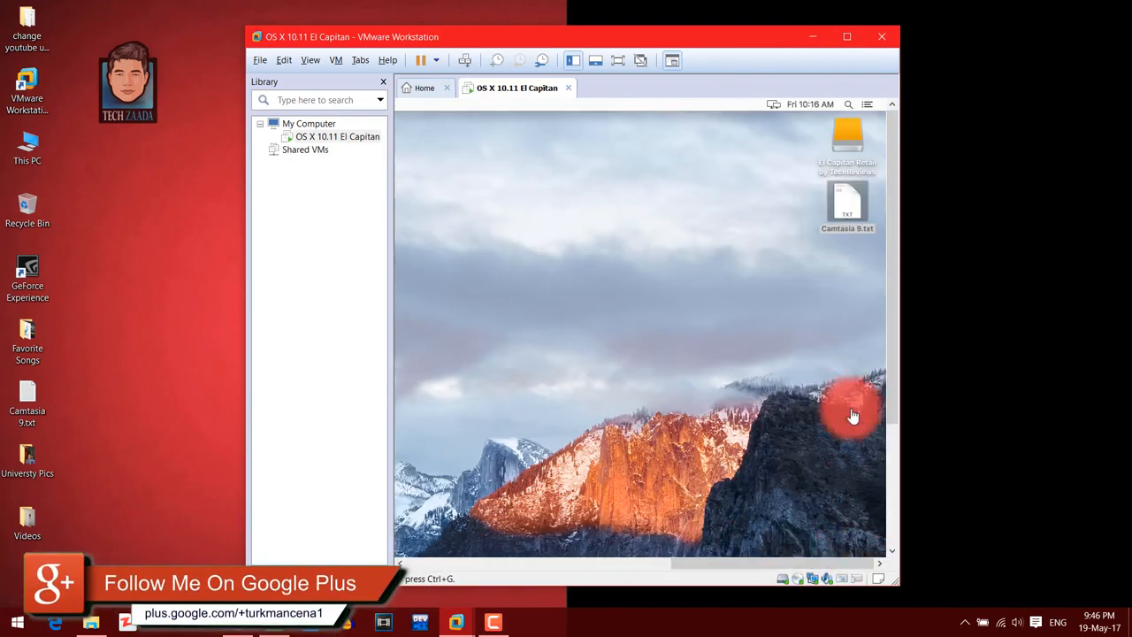
pyautogui.click(850, 204)
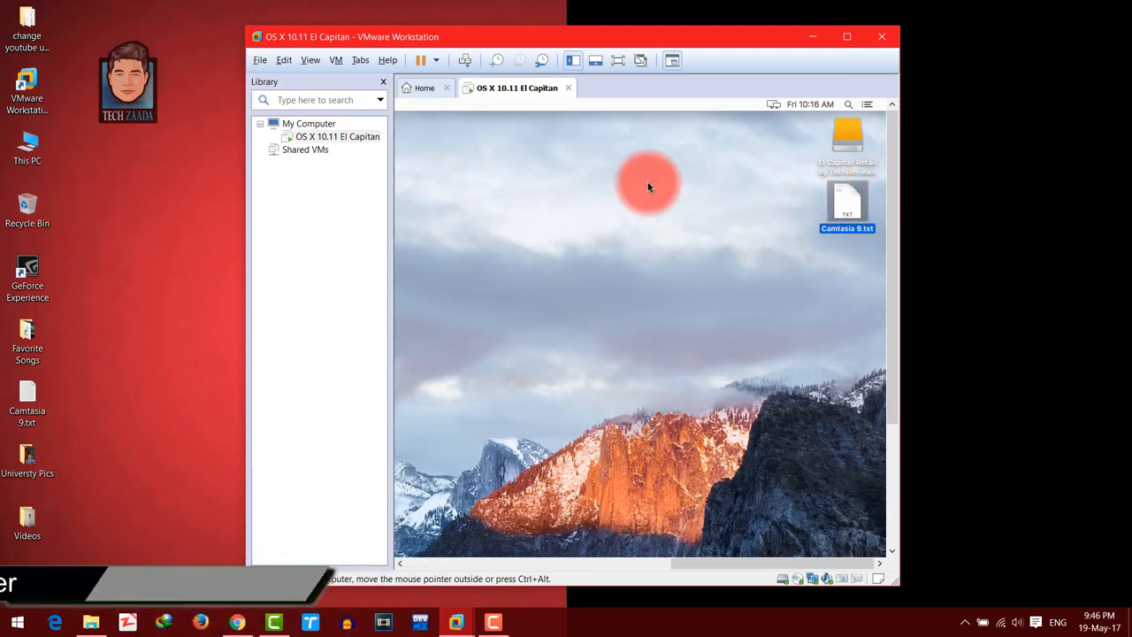
# - Reposition the VMware Workstation window on the Windows desktop and maximize it
pyautogui.moveTo(700, 38); pyautogui.dragTo(668, 33)
pyautogui.click(571, 212)
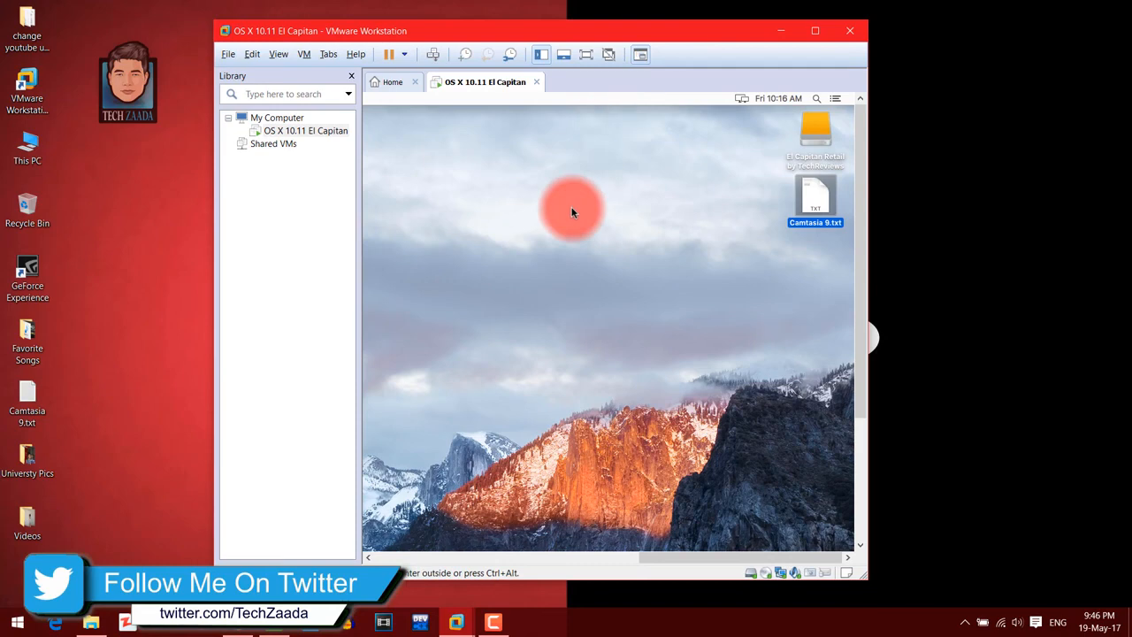
pyautogui.click(815, 31)
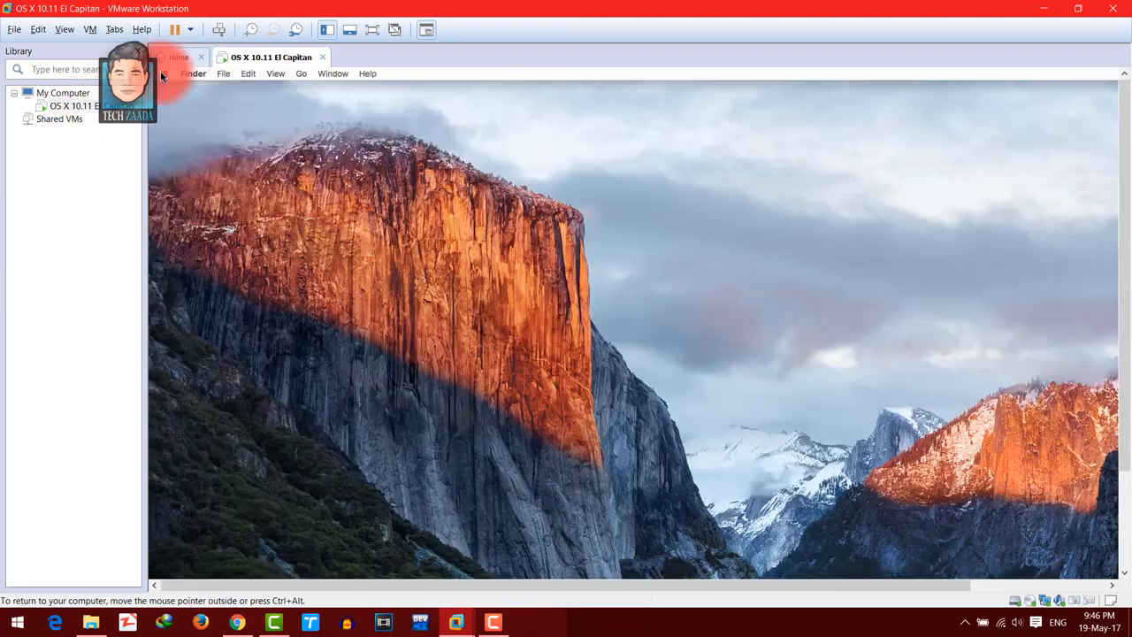
# - Shut down the Mac from within the virtual machine and confirm the shutdown
pyautogui.click(164, 73)
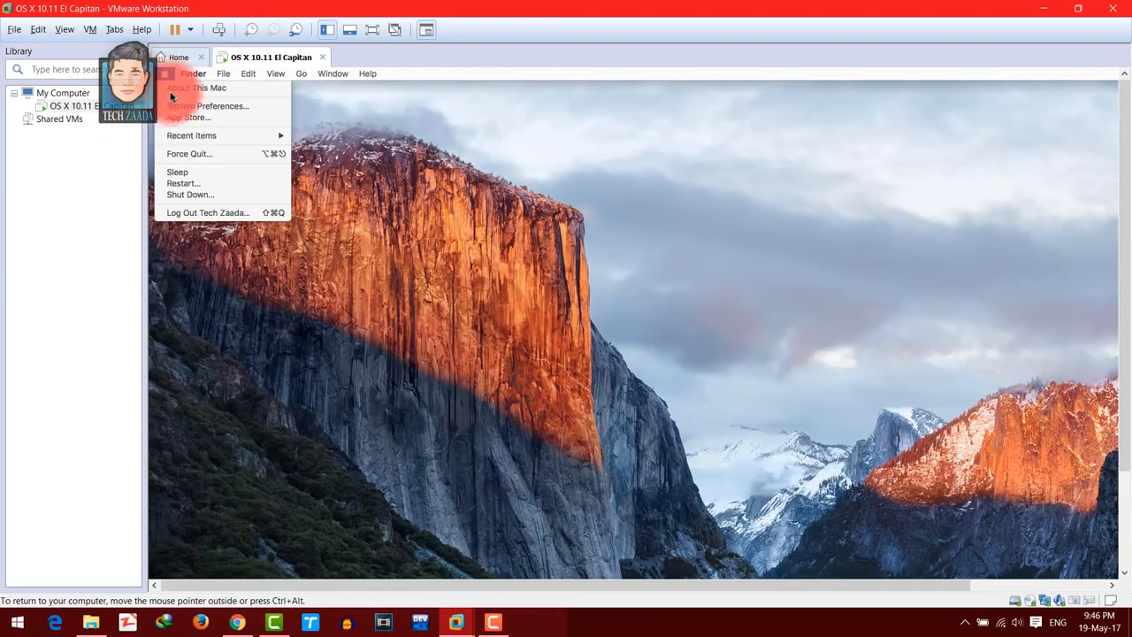
pyautogui.click(185, 194)
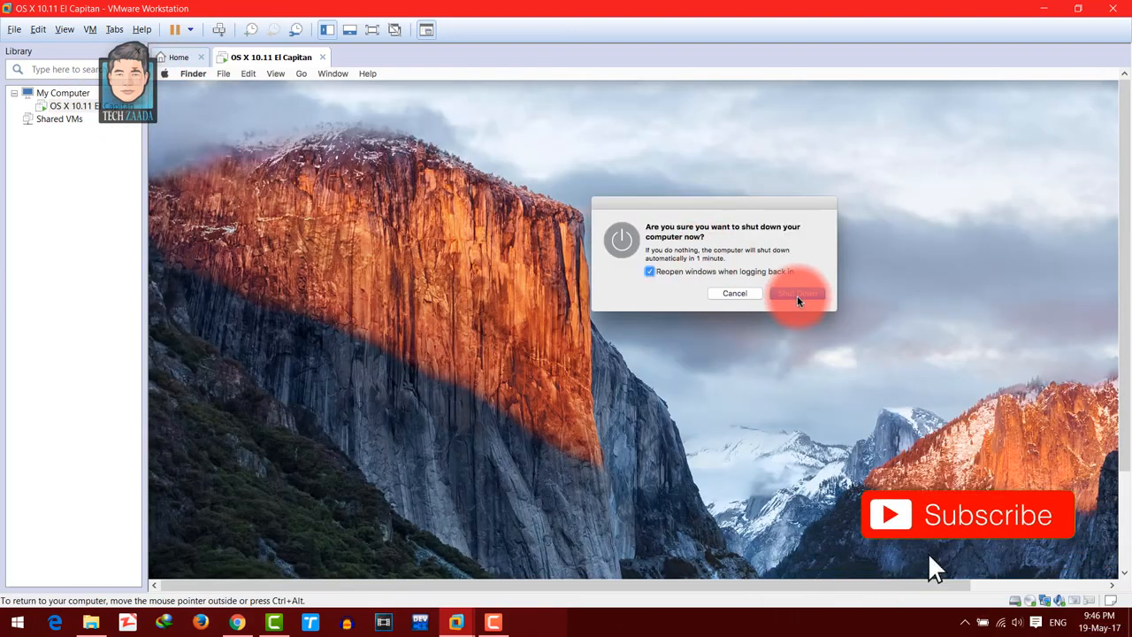
pyautogui.click(797, 294)
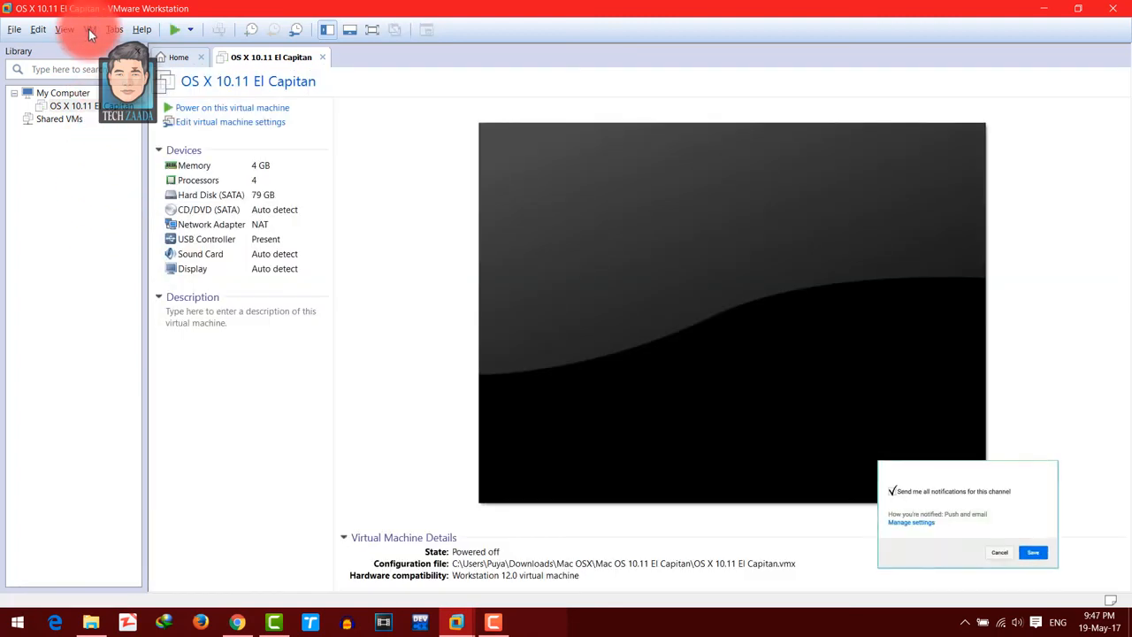
# - In the virtual machine's settings, set folder sharing for Shared Folders to Always enabled
pyautogui.click(89, 29)
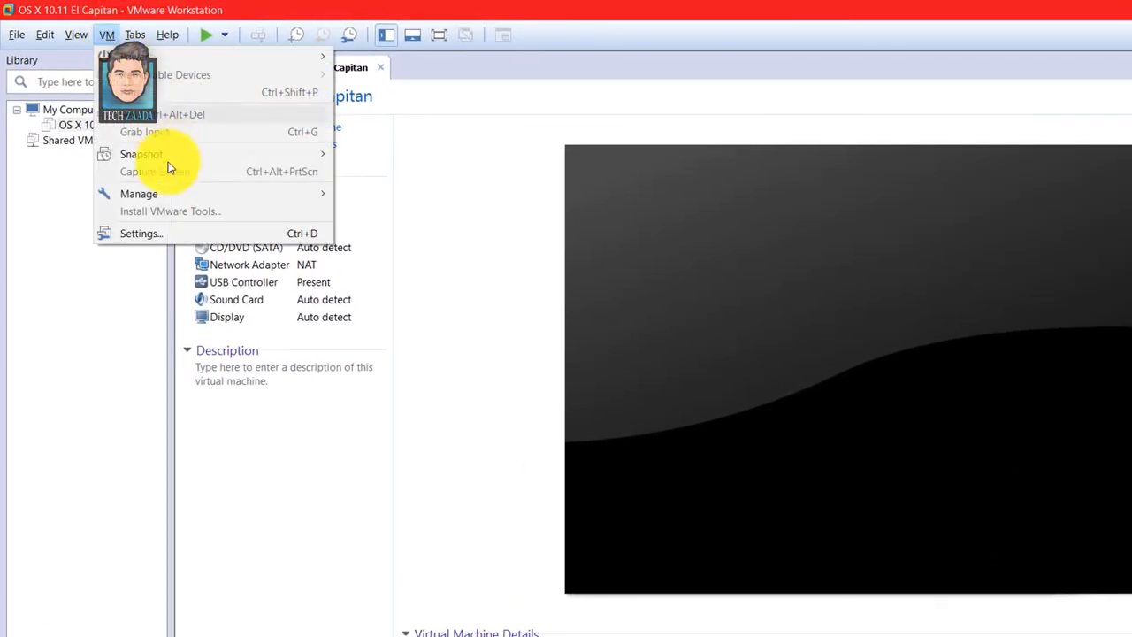
pyautogui.click(197, 232)
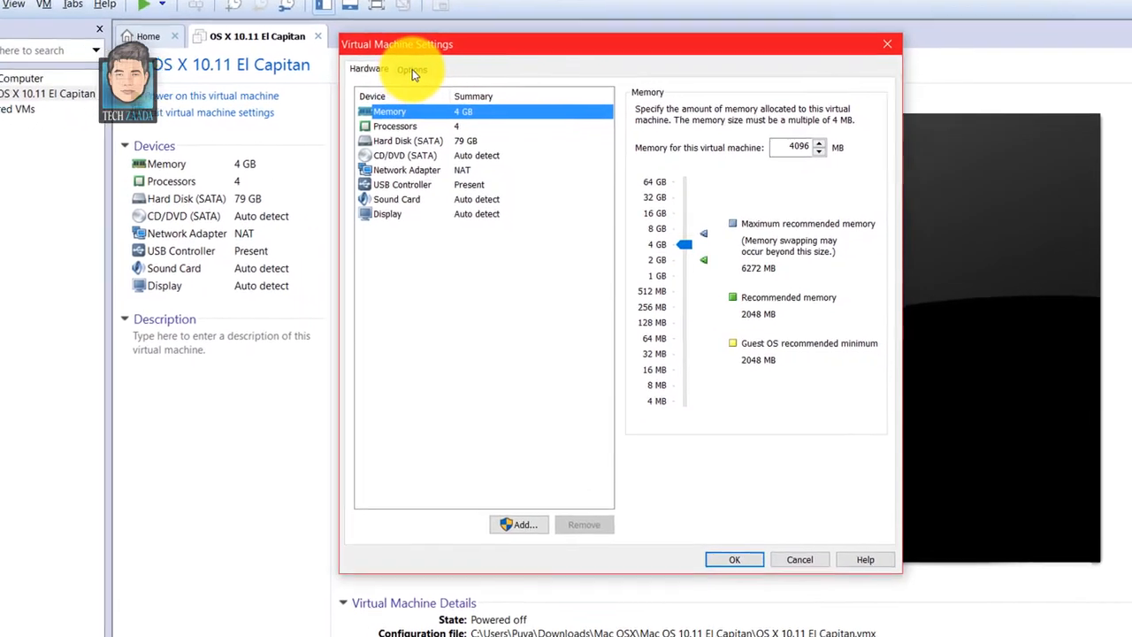
pyautogui.click(469, 97)
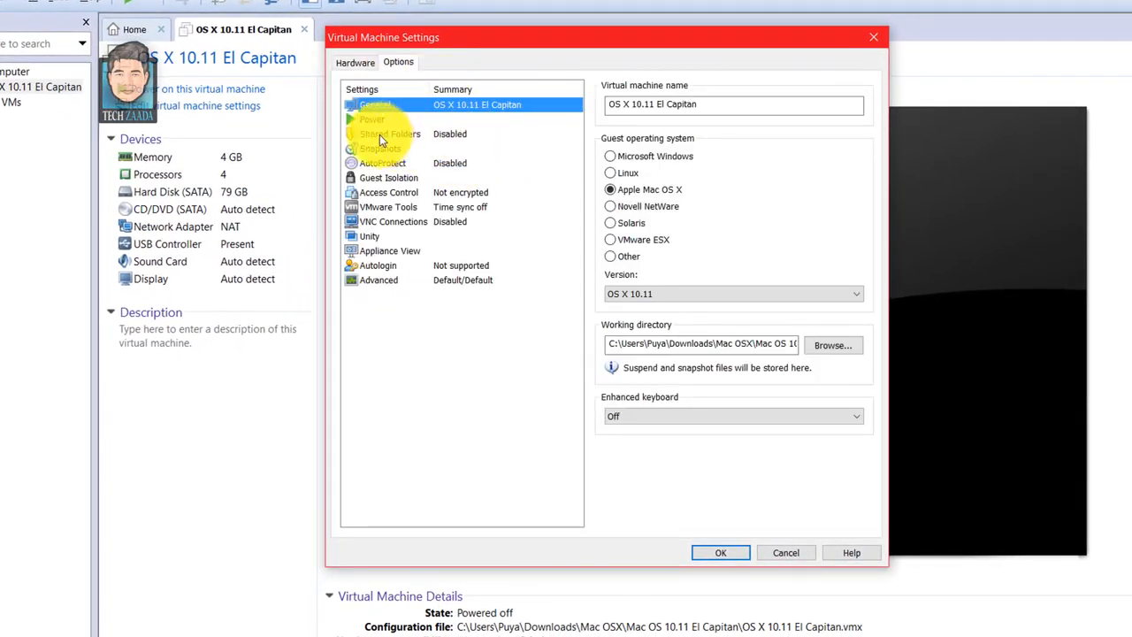
pyautogui.click(419, 134)
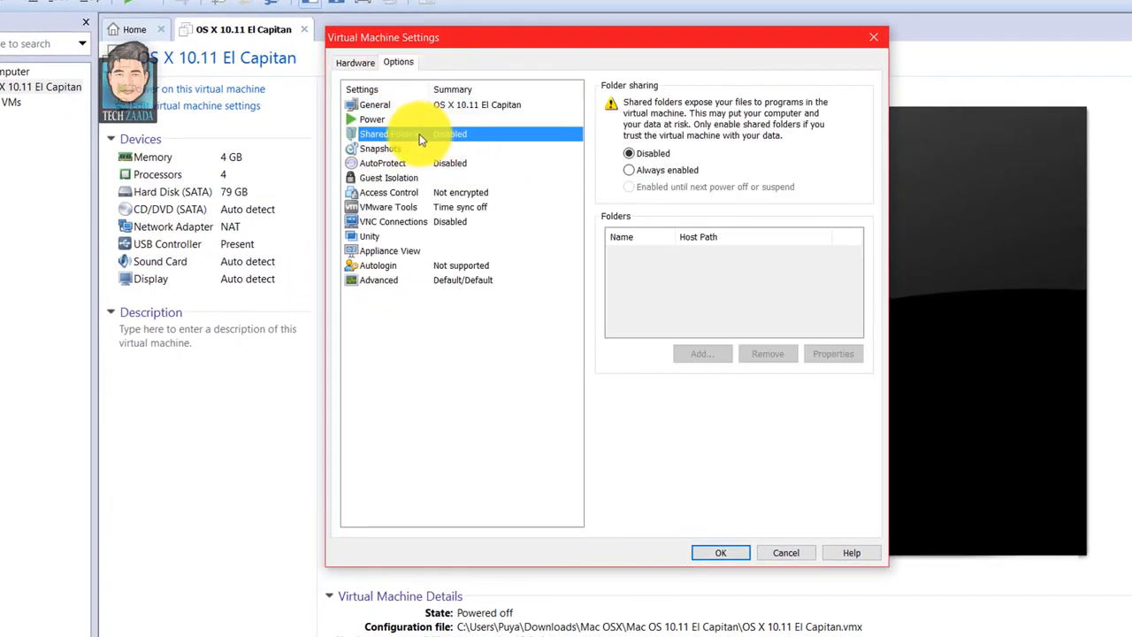
pyautogui.click(630, 170)
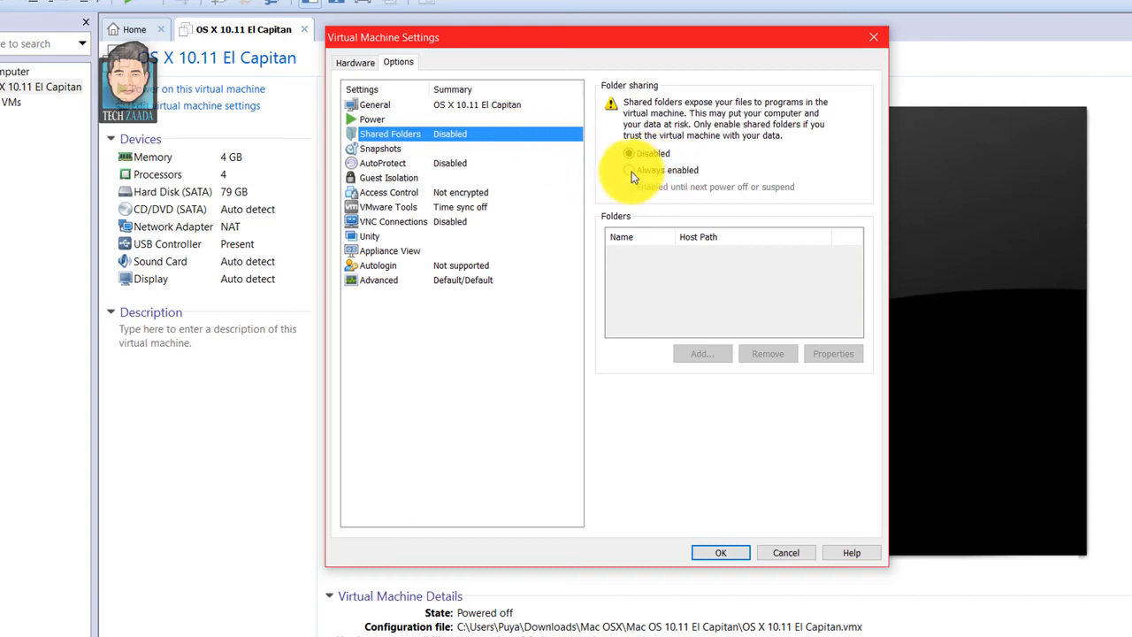
# - Start adding a shared folder and choose Video Songs on Local Disk (D:) as its host path
pyautogui.click(699, 356)
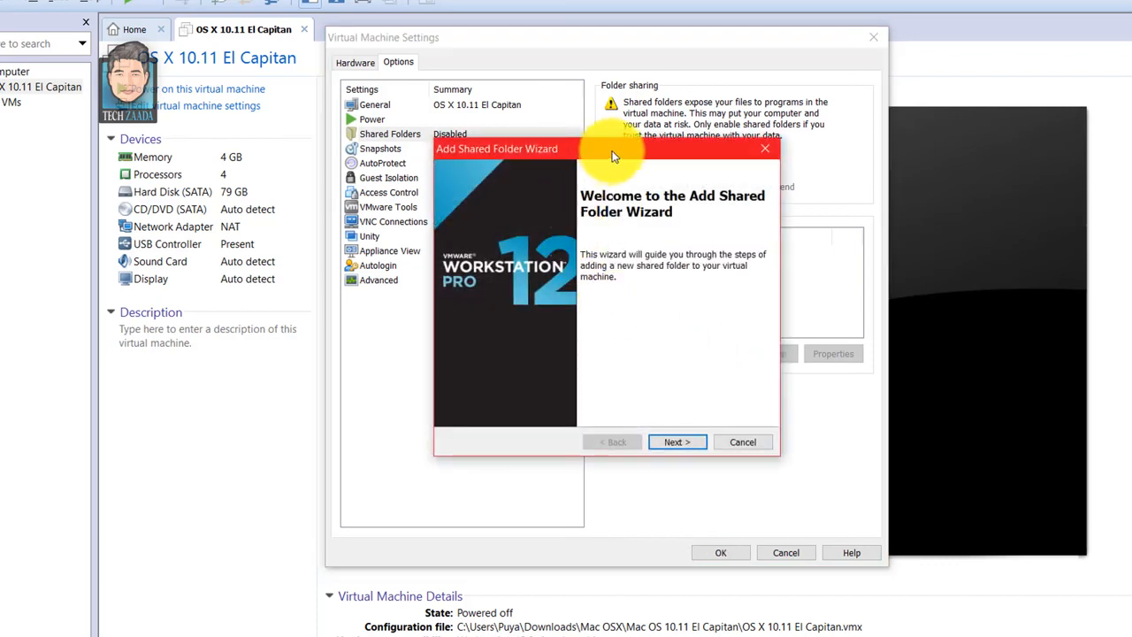
pyautogui.click(669, 414)
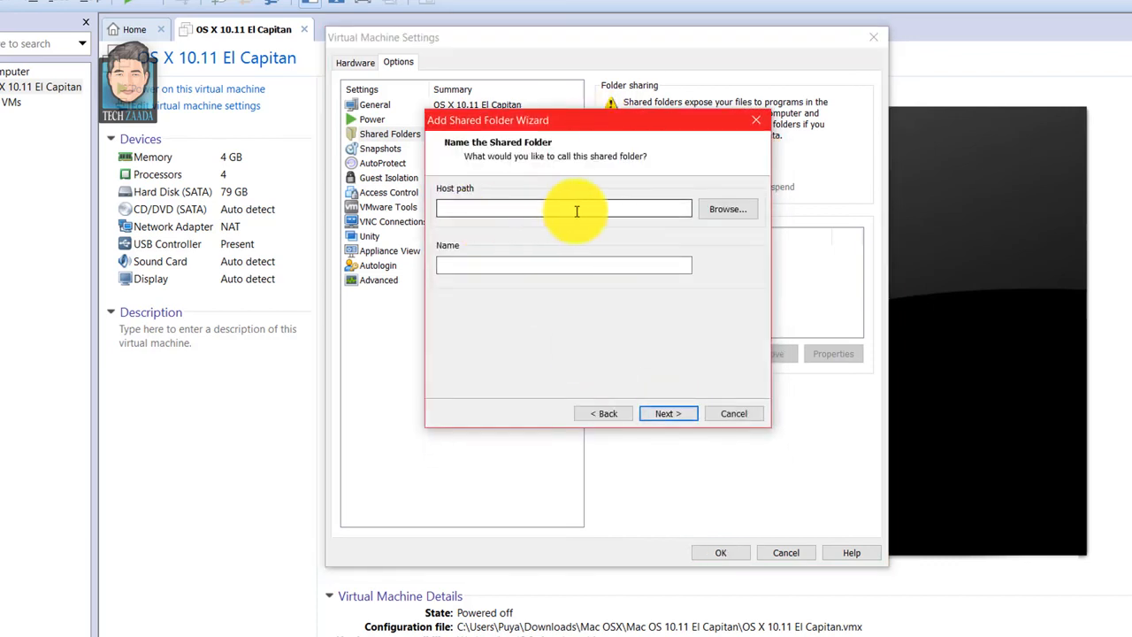
pyautogui.click(725, 210)
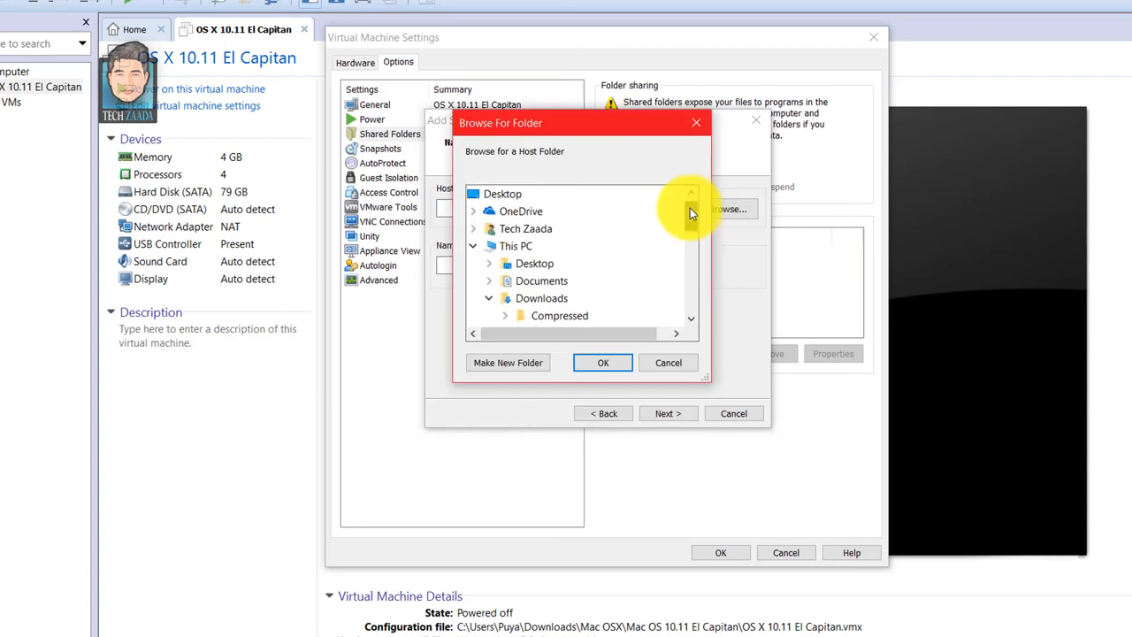
pyautogui.moveTo(695, 210); pyautogui.dragTo(695, 268)
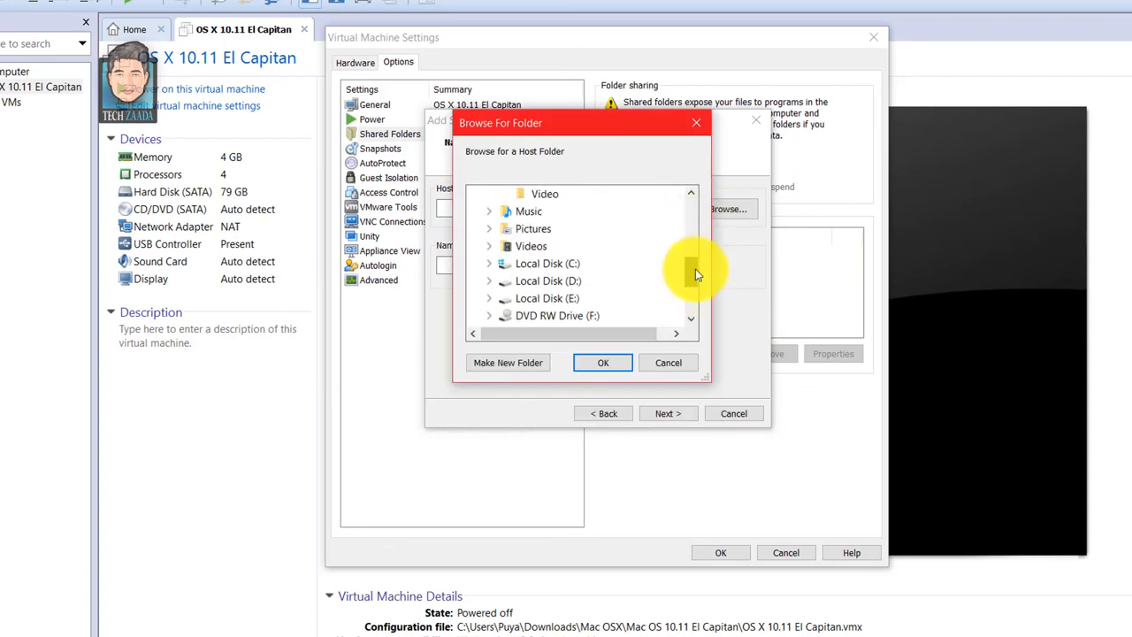
pyautogui.click(489, 281)
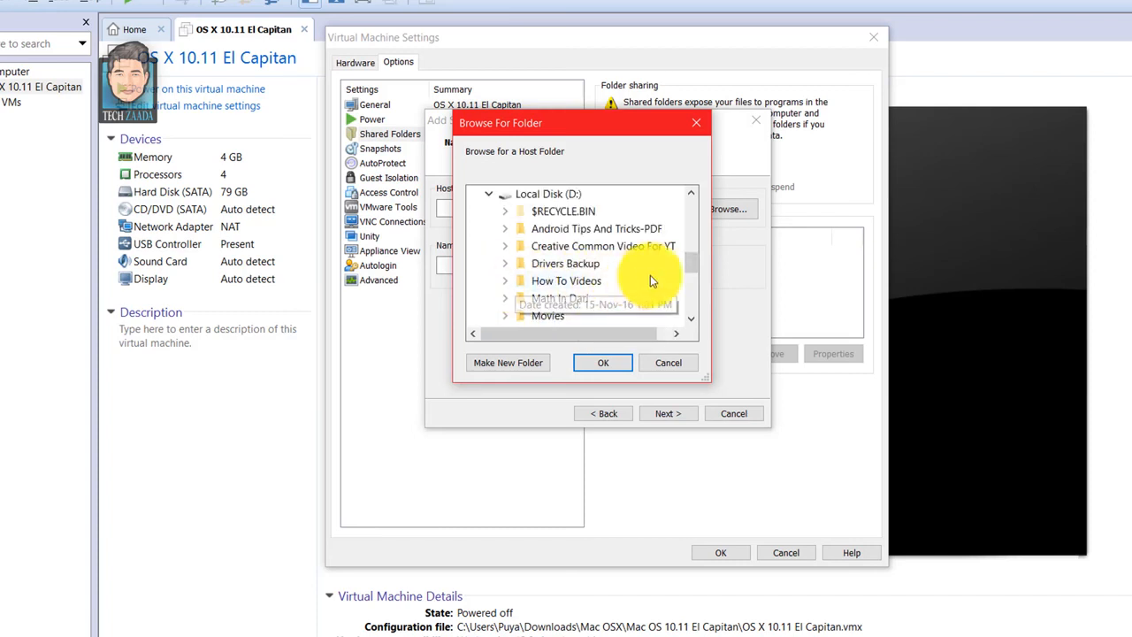
pyautogui.scroll(-3, 689, 260)
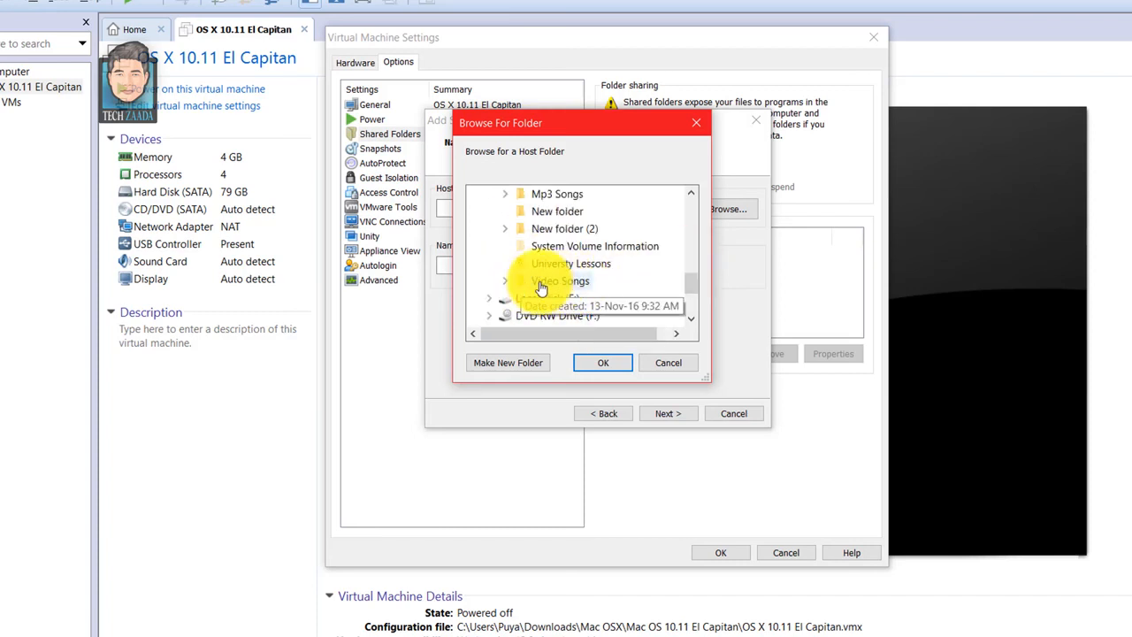
pyautogui.click(558, 284)
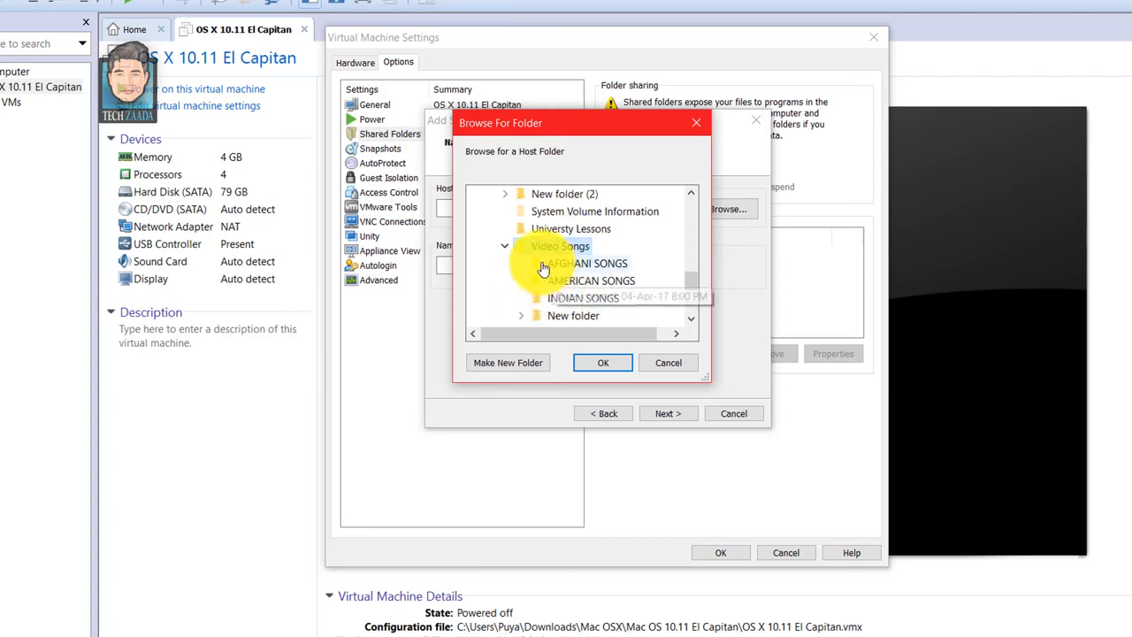
pyautogui.click(600, 363)
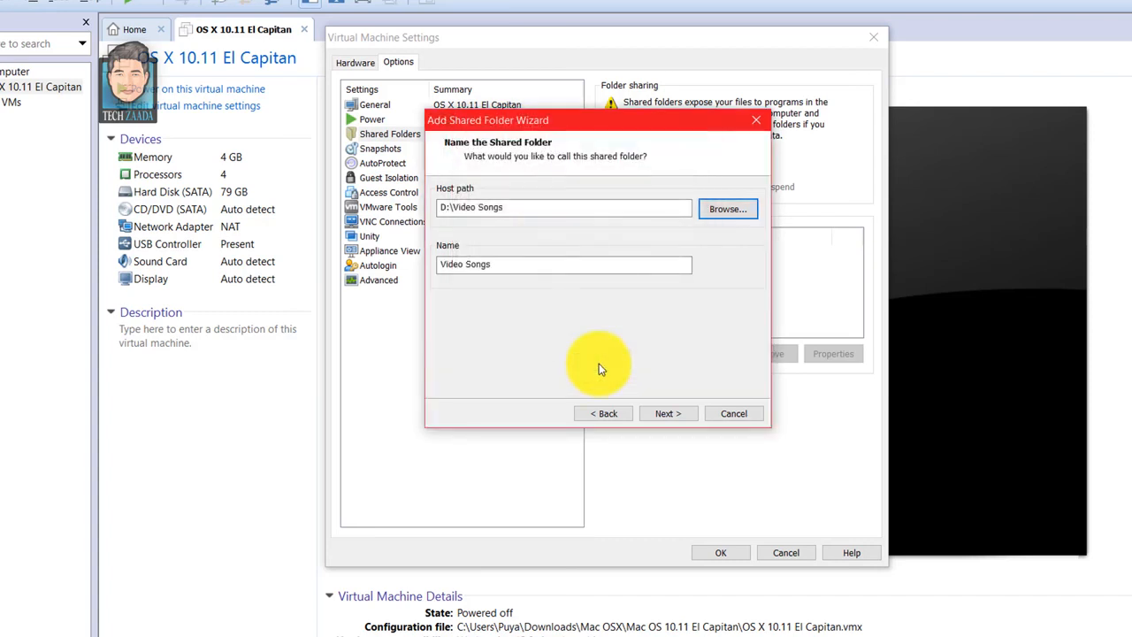
# - Name the shared folder Video_Songs, finish adding it as an enabled share, and save the virtual machine settings
pyautogui.moveTo(513, 264); pyautogui.dragTo(440, 264)
pyautogui.click(501, 264)
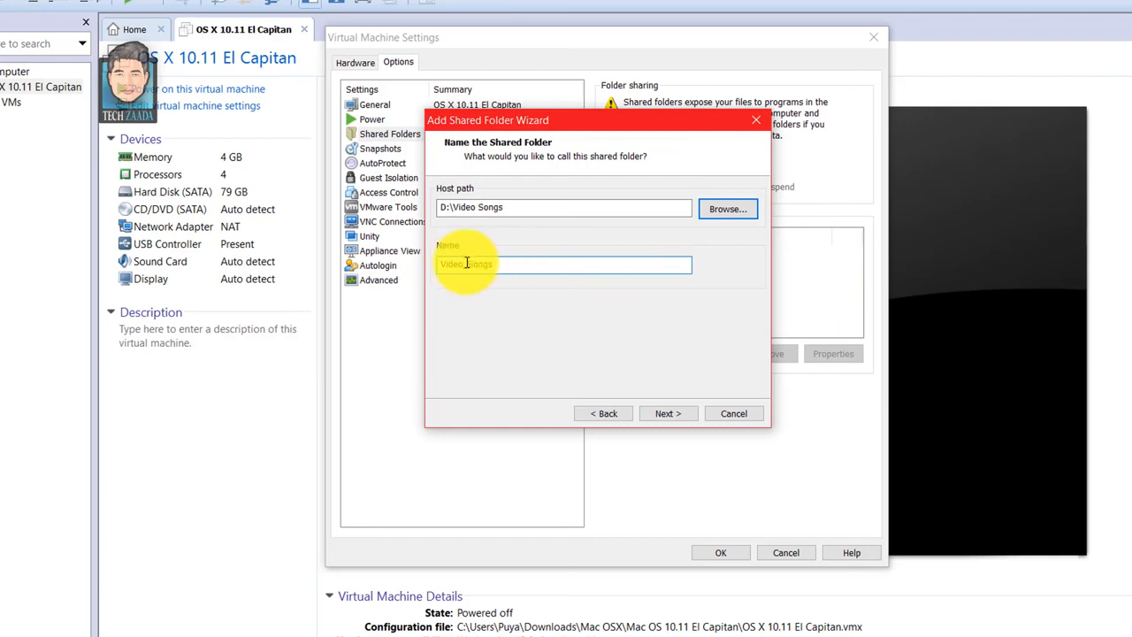
pyautogui.write('_')
pyautogui.click(668, 414)
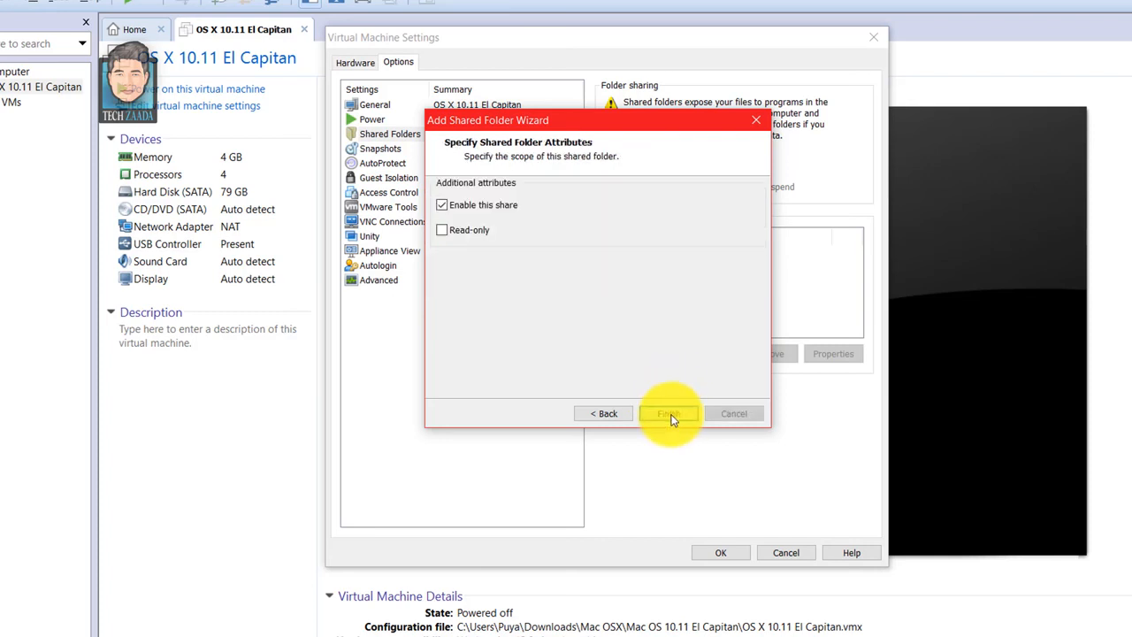
pyautogui.click(441, 206)
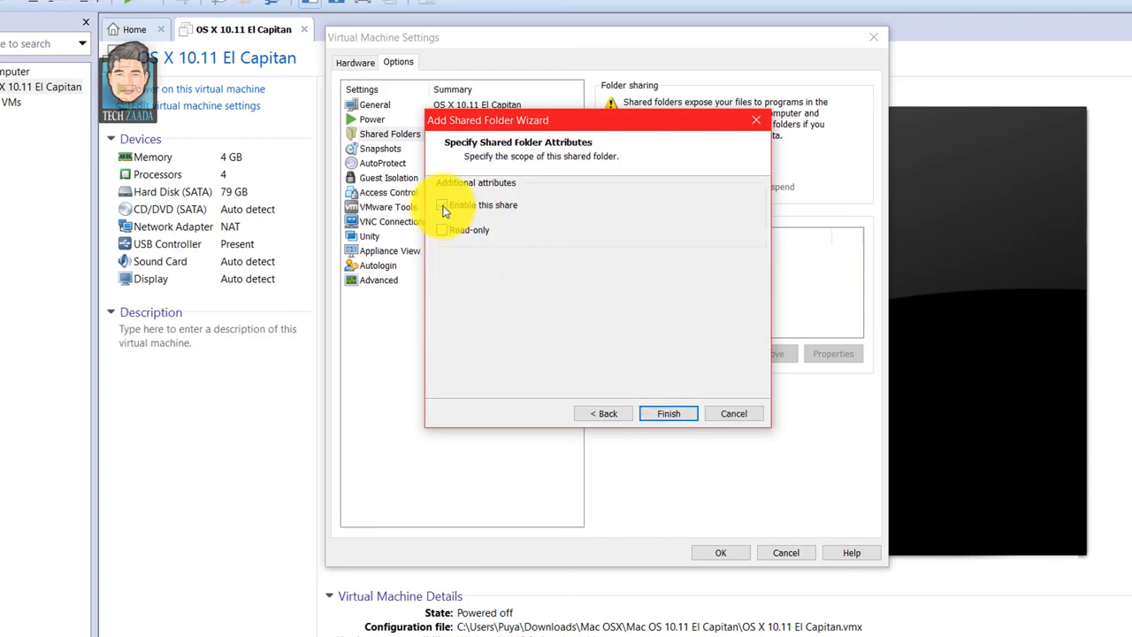
pyautogui.click(670, 414)
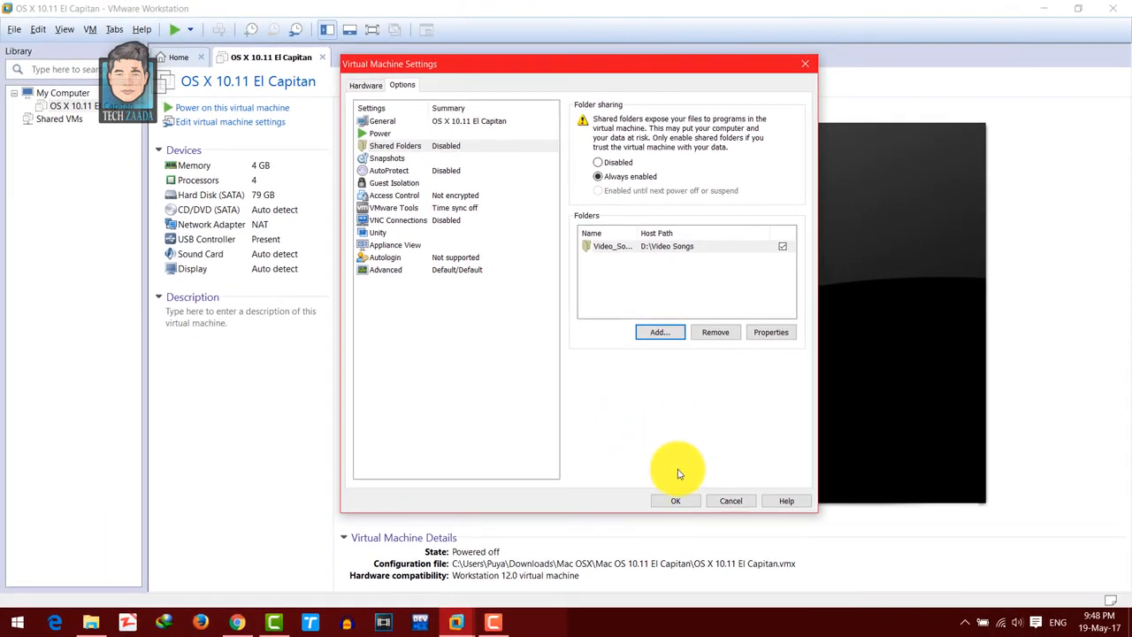
pyautogui.click(684, 502)
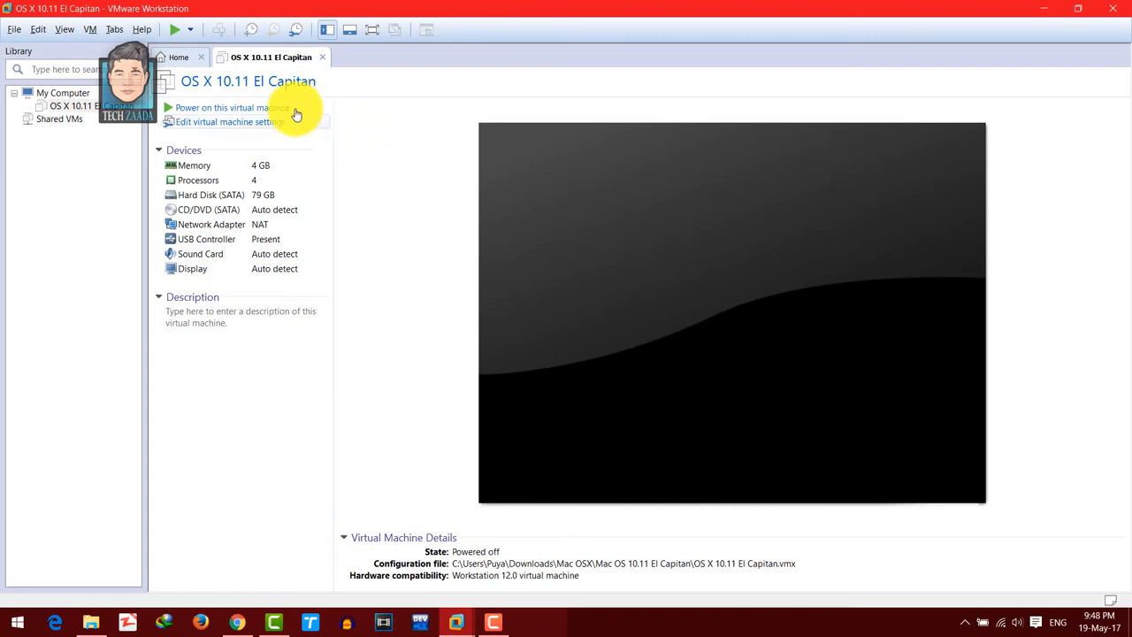
# - Power on the OS X 10.11 El Capitan virtual machine and continue to the Mac desktop
pyautogui.click(228, 110)
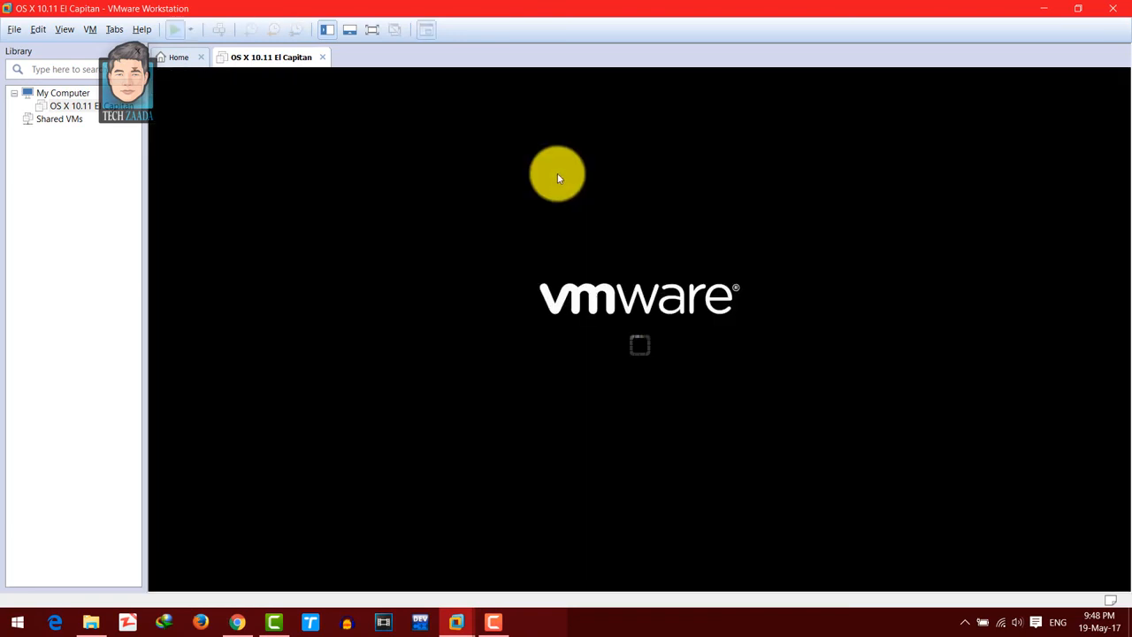
pyautogui.click(659, 393)
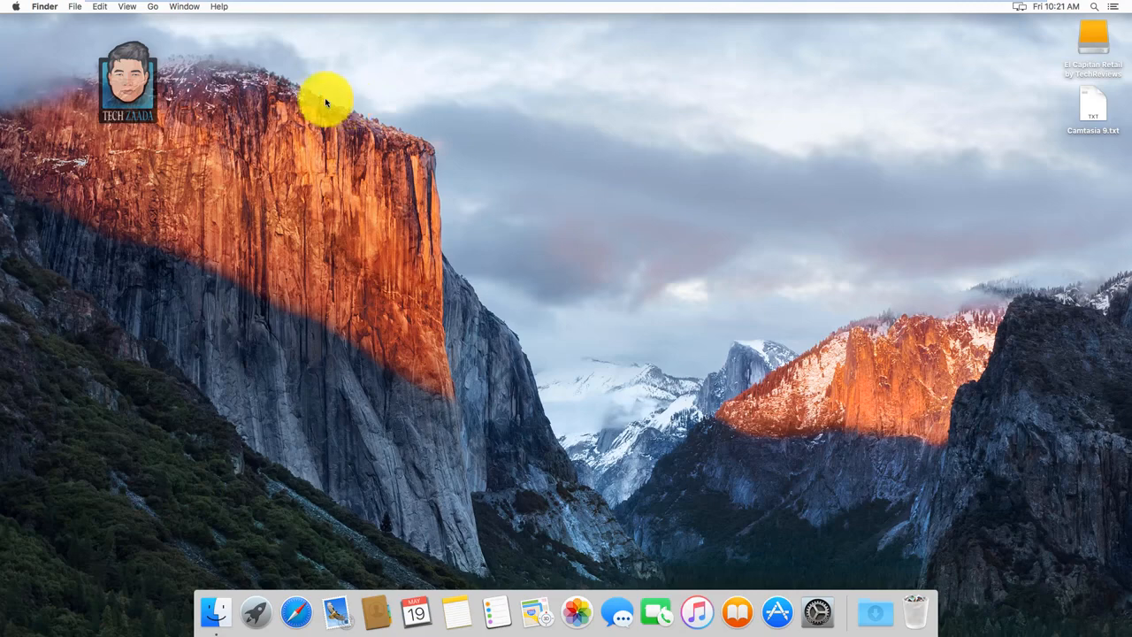
# - Open the Mac's Network location in column view and look in VMware Shared Folders at the Video_Songs folder
pyautogui.click(153, 7)
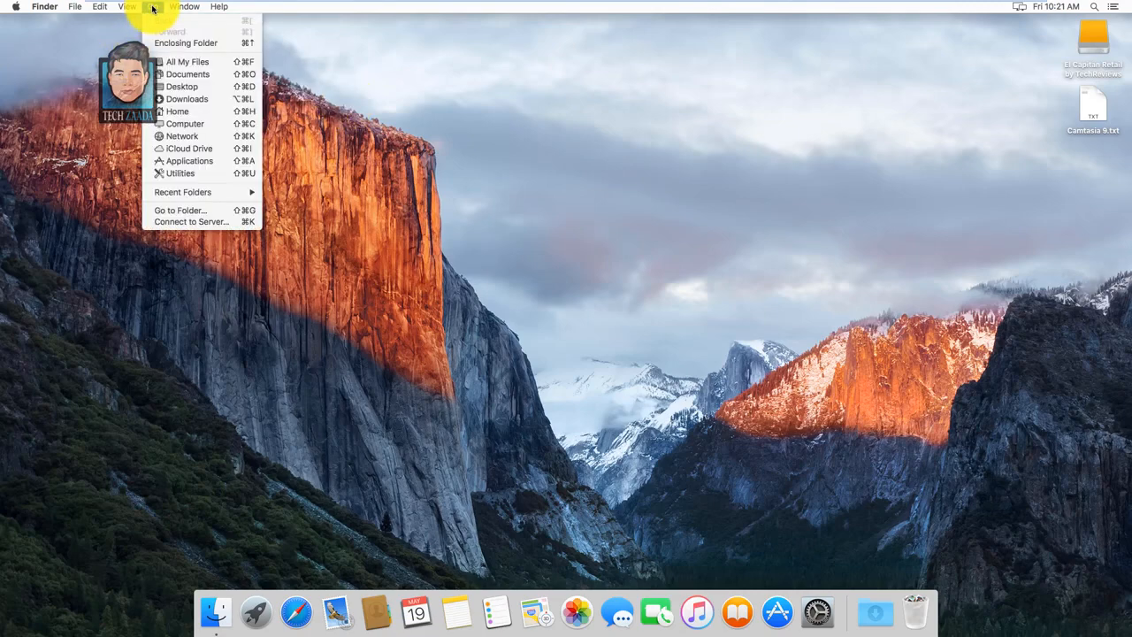
pyautogui.click(182, 136)
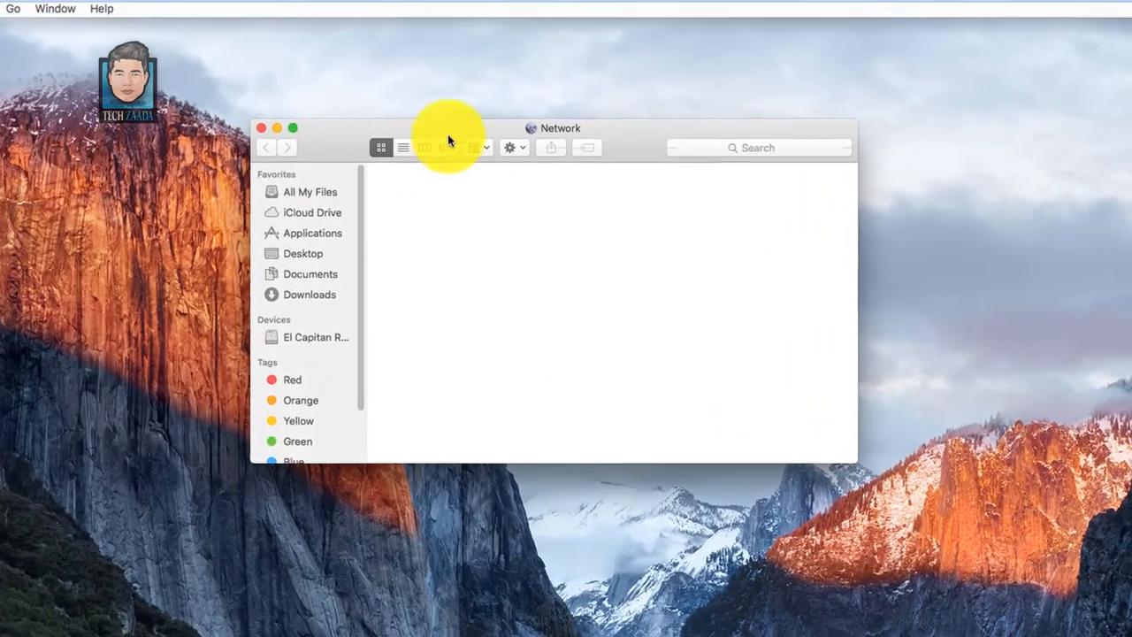
pyautogui.click(425, 148)
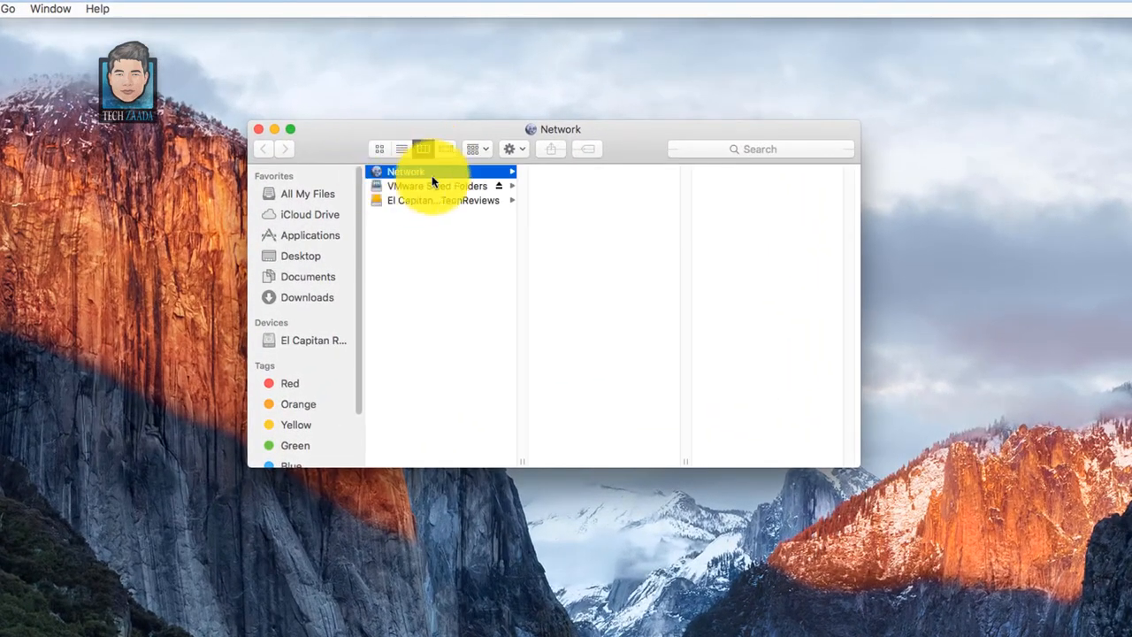
pyautogui.click(409, 186)
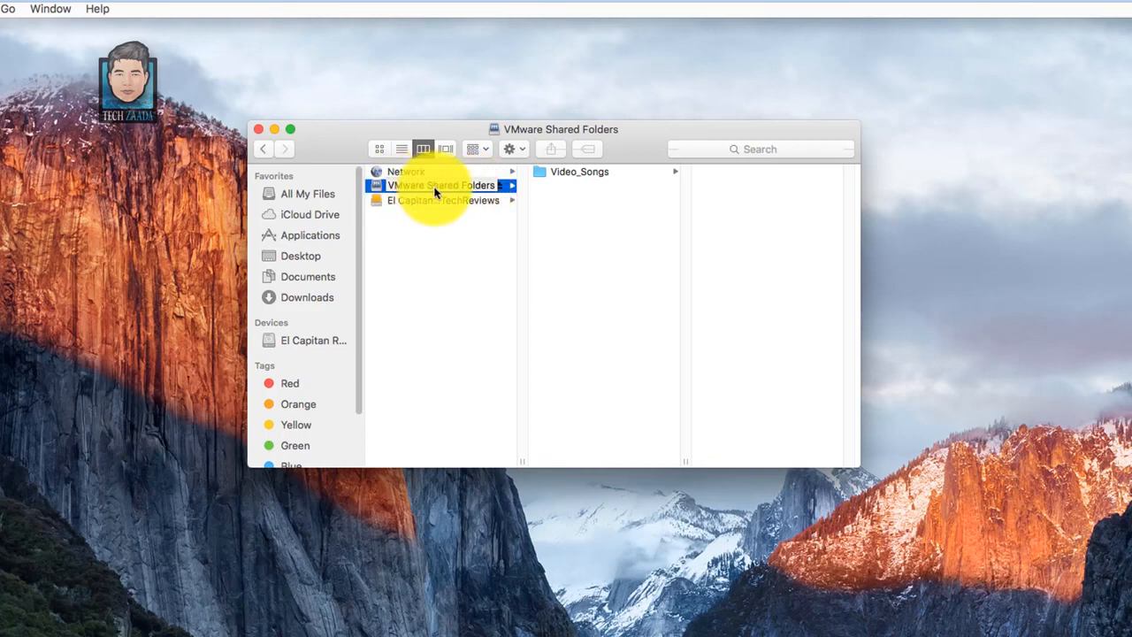
pyautogui.click(579, 175)
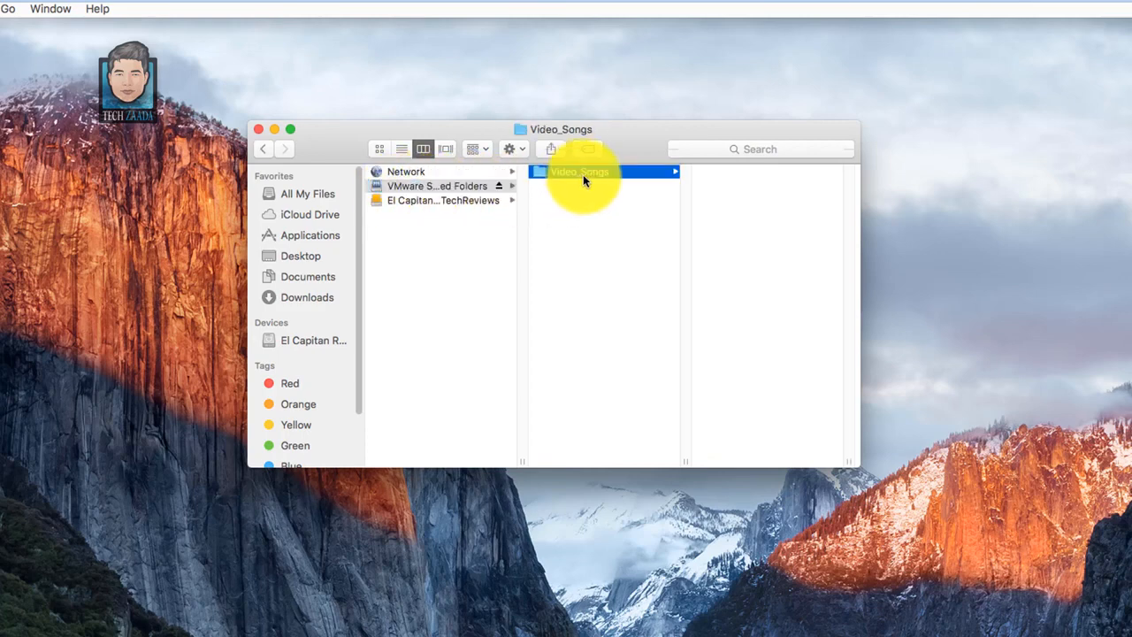
pyautogui.click(583, 174)
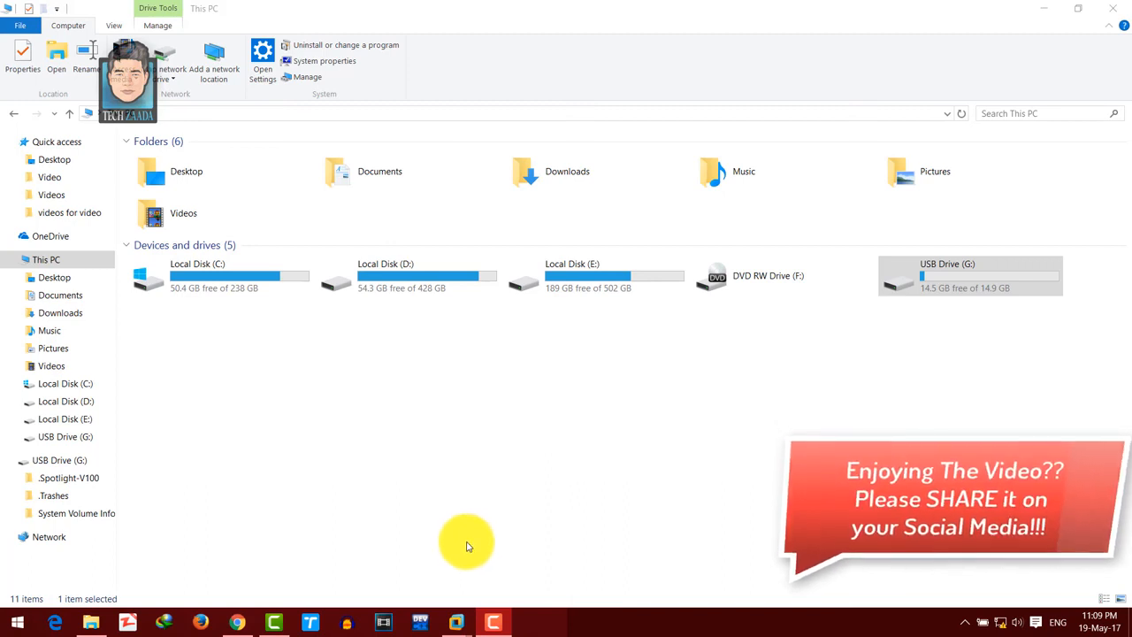
# - In Windows File Explorer, refresh This PC, view the contents of USB Drive (G:), and close the window
pyautogui.rightClick(739, 402)
pyautogui.click(929, 287)
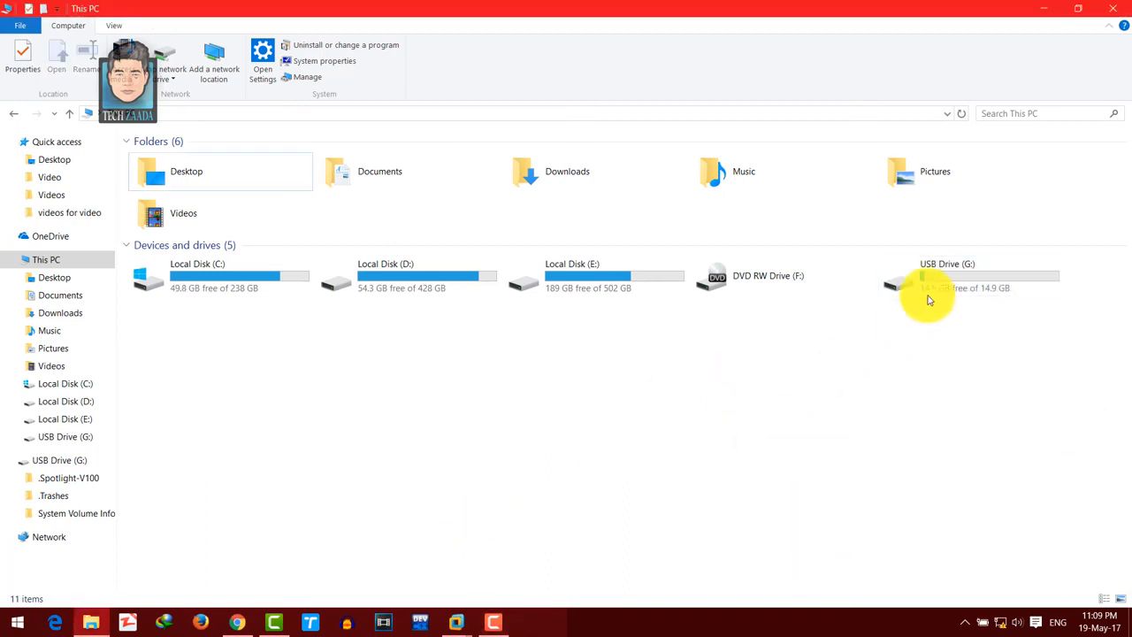
pyautogui.doubleClick(940, 285)
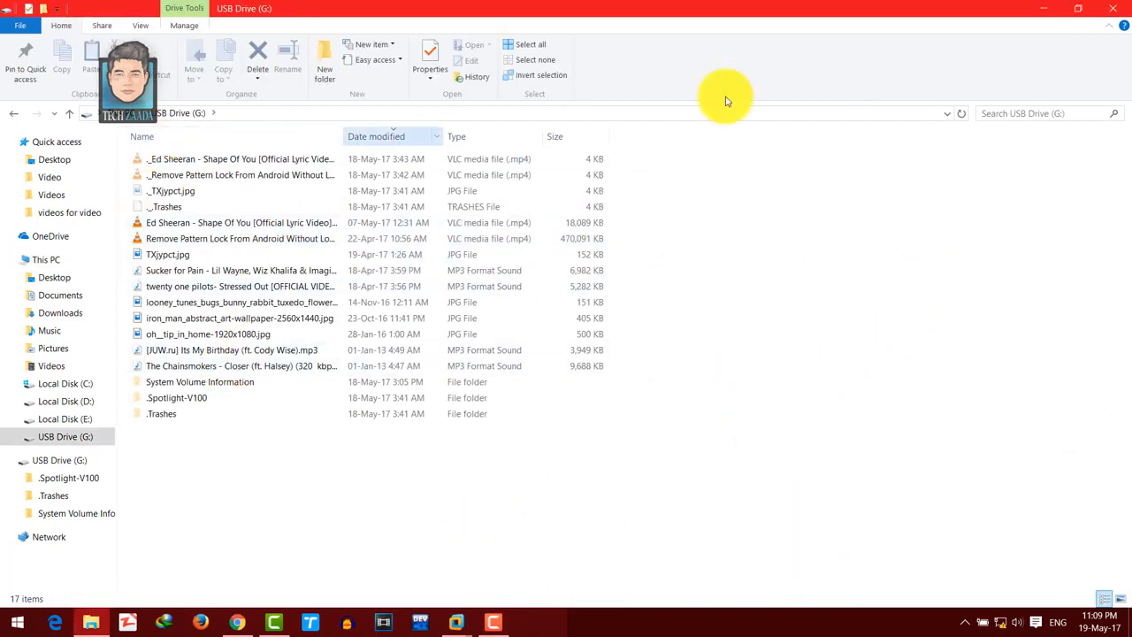
pyautogui.click(1120, 10)
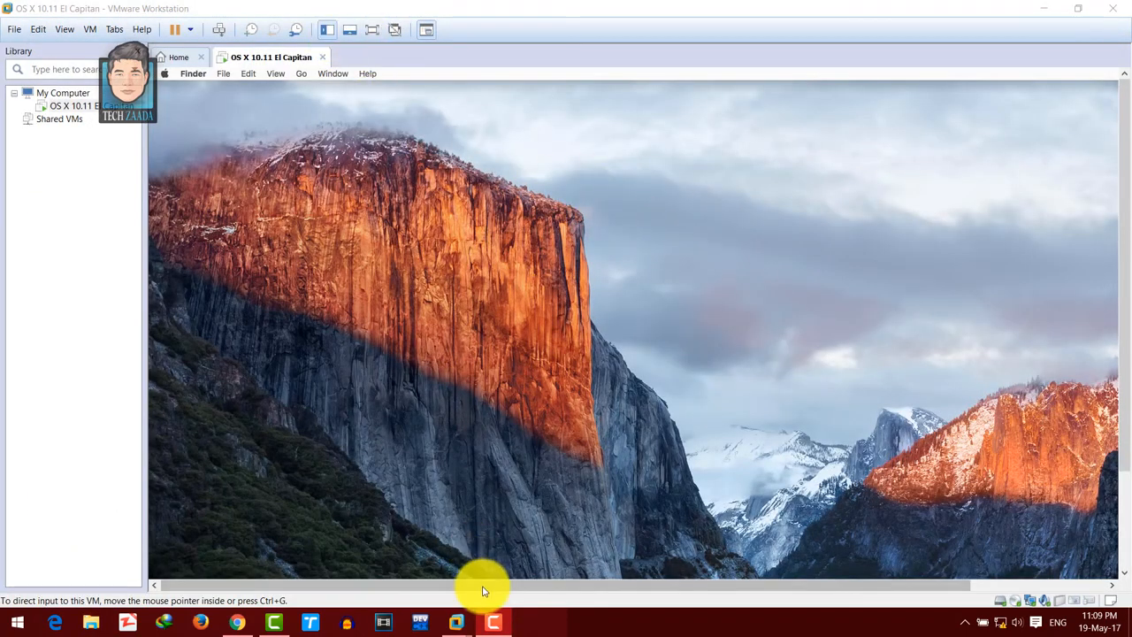
# - Connect the Silicon Motion USB Flash Disk to the OS X virtual machine, disconnecting it from the host, and accept the unplug notice
pyautogui.click(534, 589)
pyautogui.moveTo(535, 589); pyautogui.dragTo(498, 585)
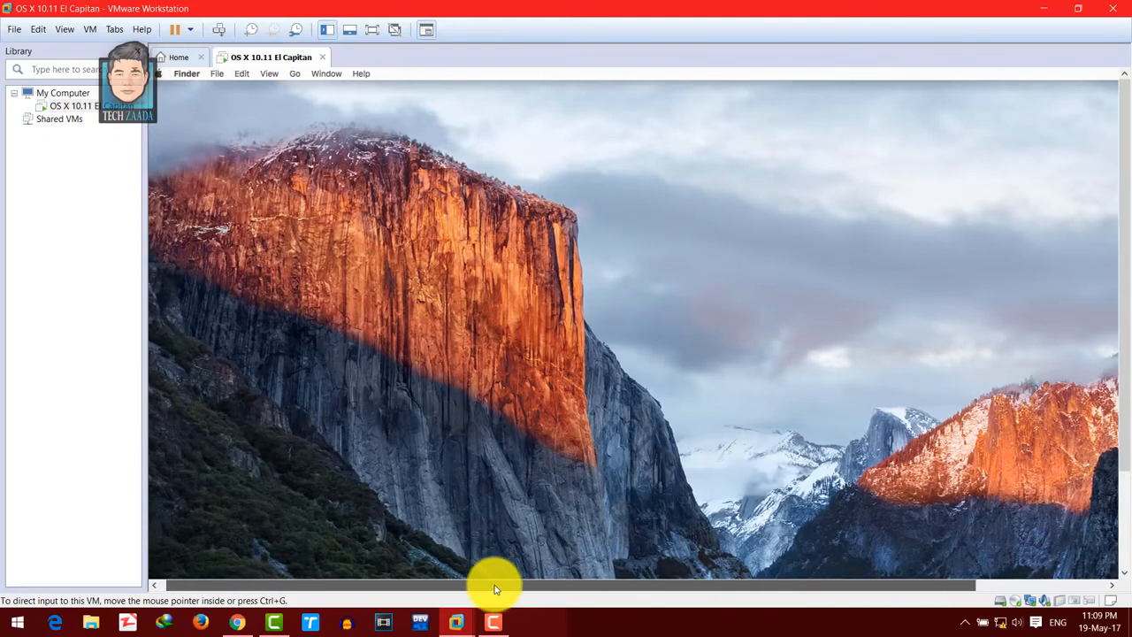
pyautogui.moveTo(585, 585); pyautogui.dragTo(588, 582)
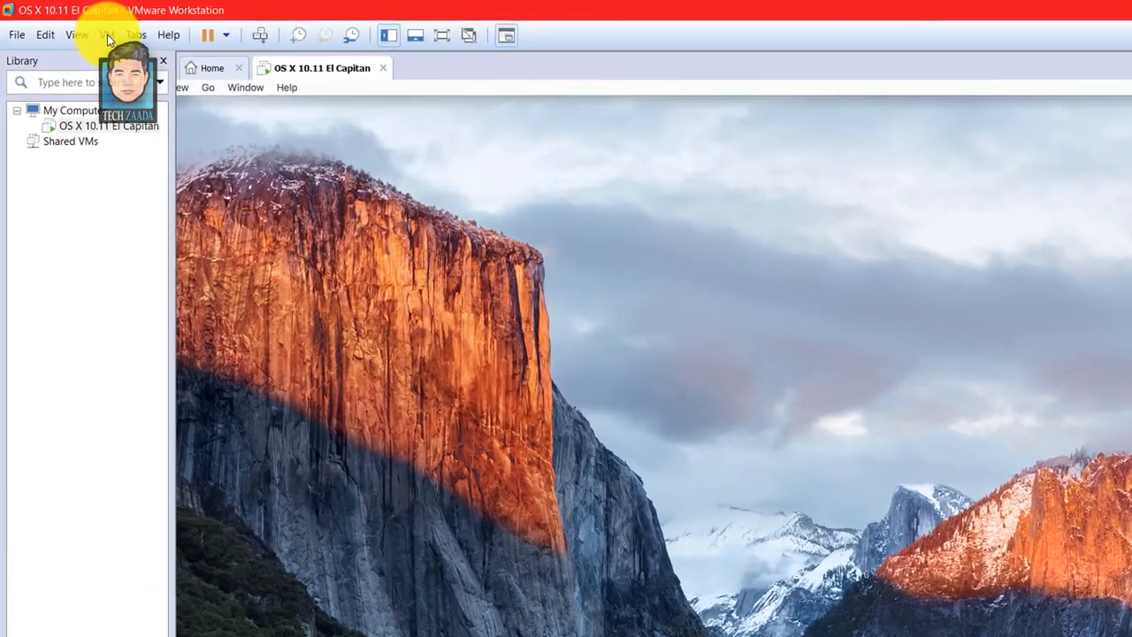
pyautogui.click(91, 30)
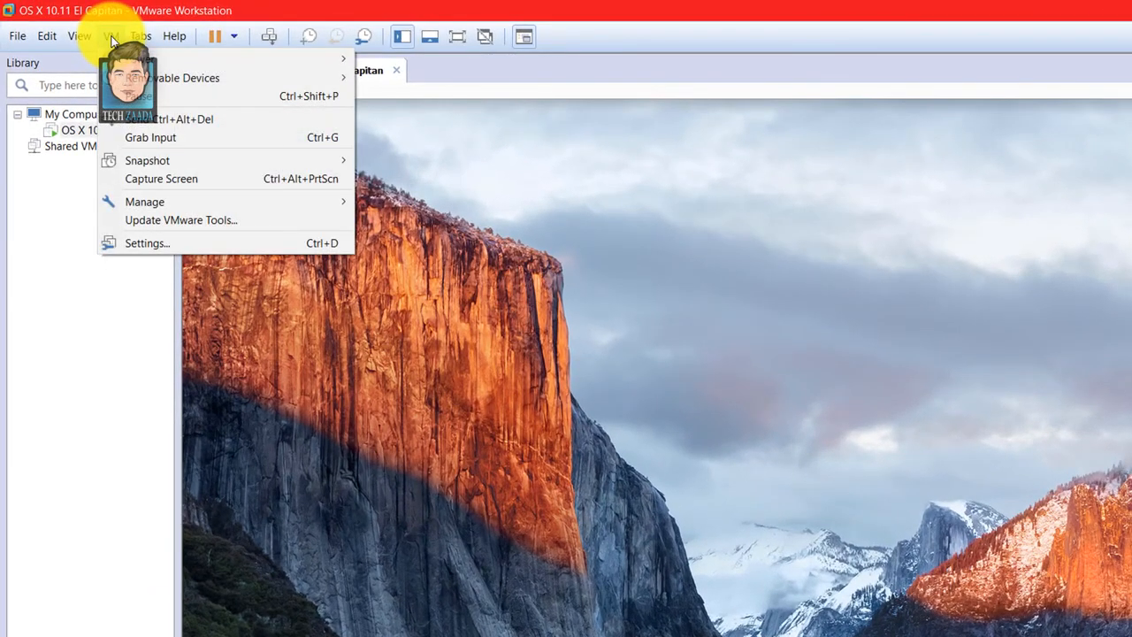
pyautogui.moveTo(225, 78)
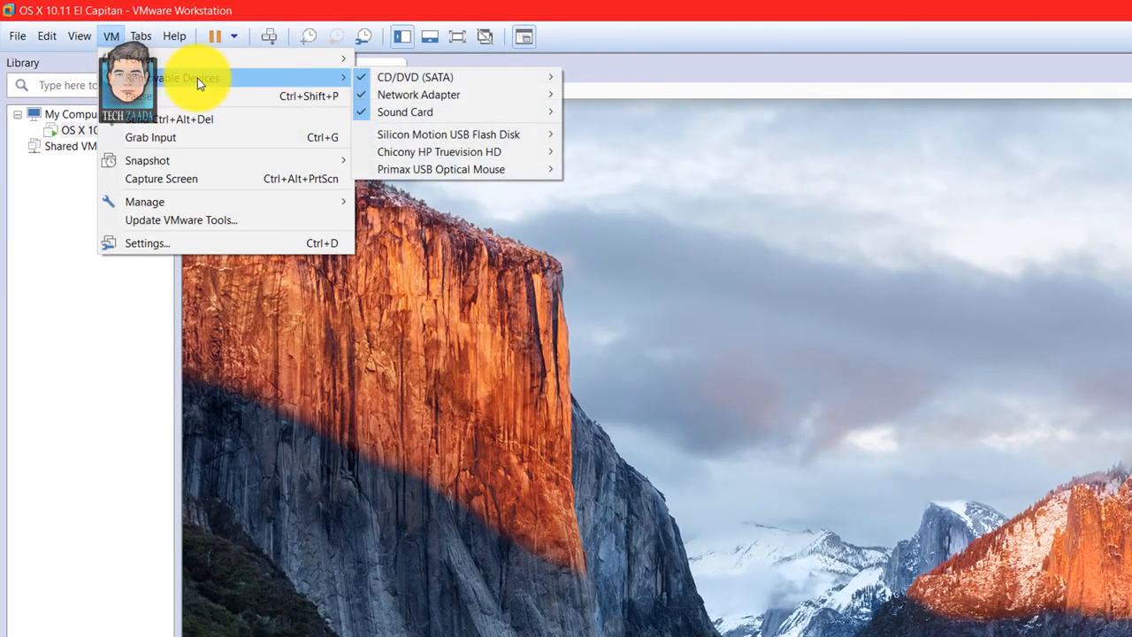
pyautogui.moveTo(398, 78)
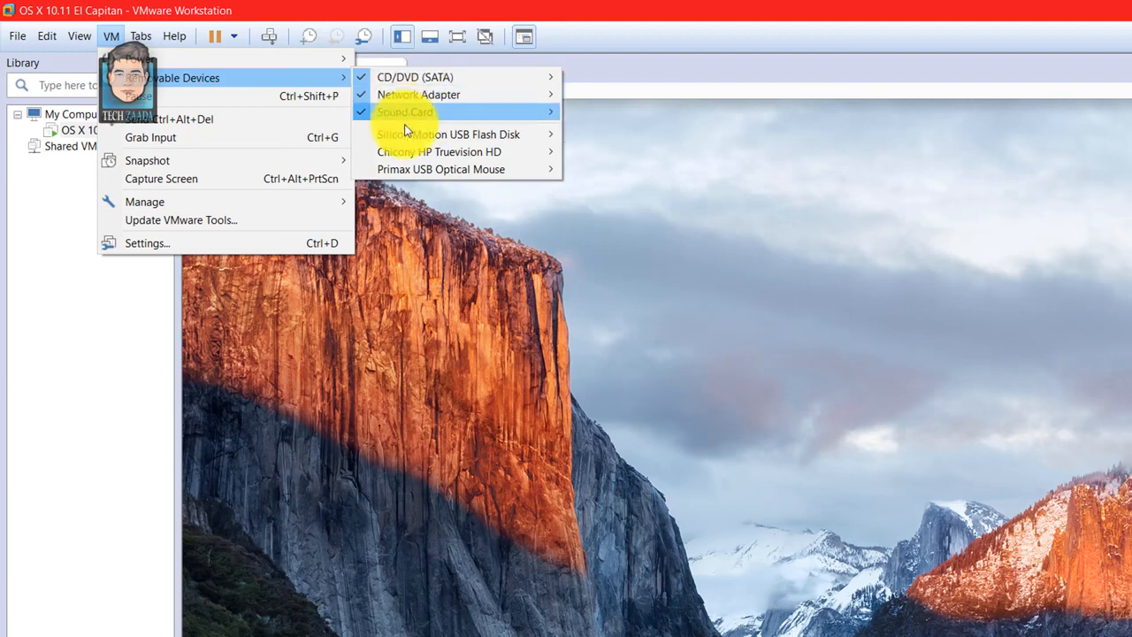
pyautogui.moveTo(414, 141)
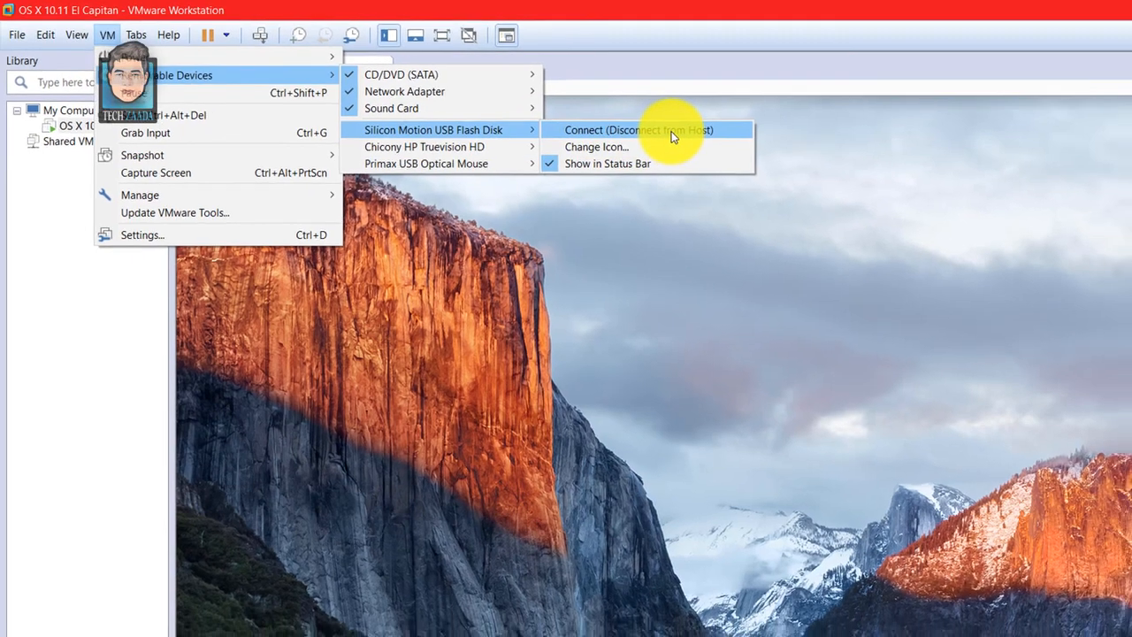
pyautogui.click(672, 135)
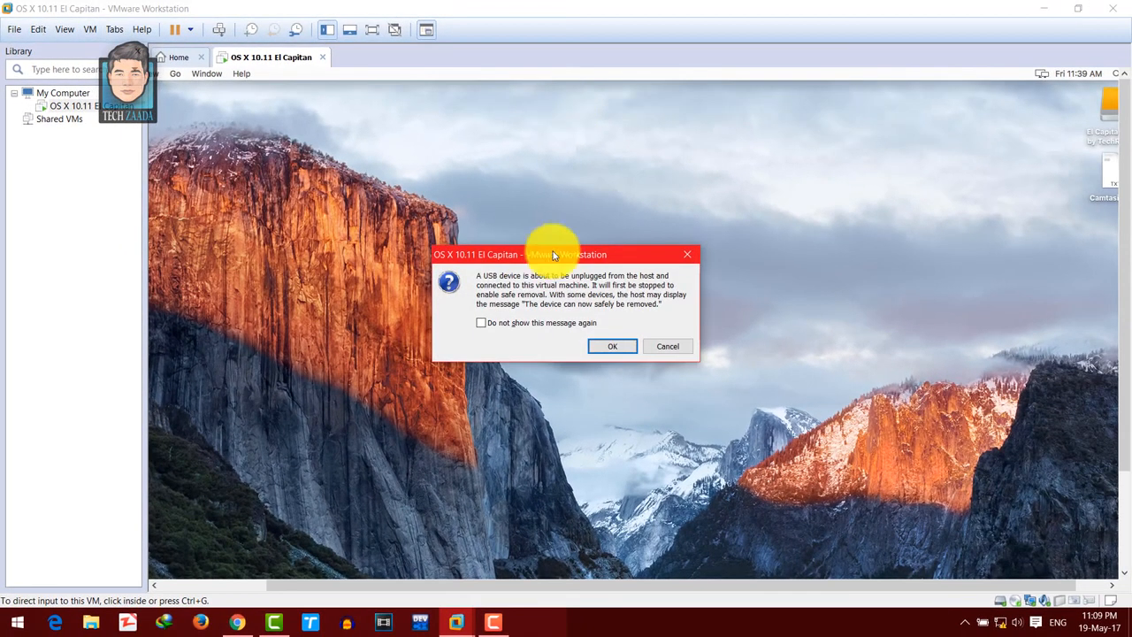
pyautogui.click(615, 345)
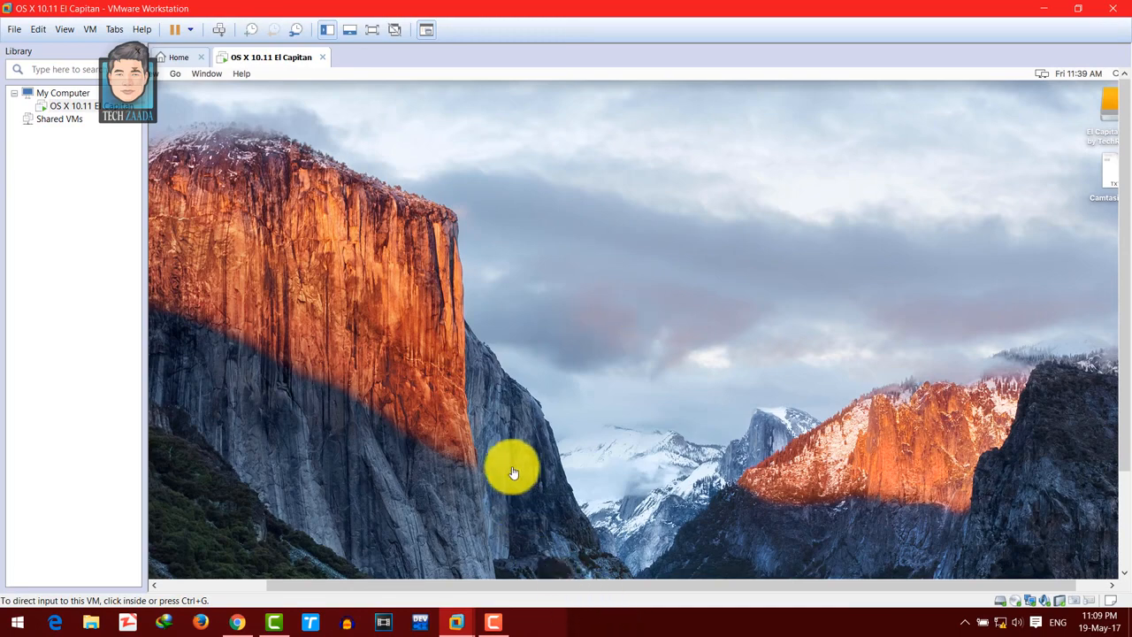
# - Show the virtual machine full screen, open the NO NAME drive on the Mac desktop, and preview its Shape Of You video and wallpaper images
pyautogui.click(371, 31)
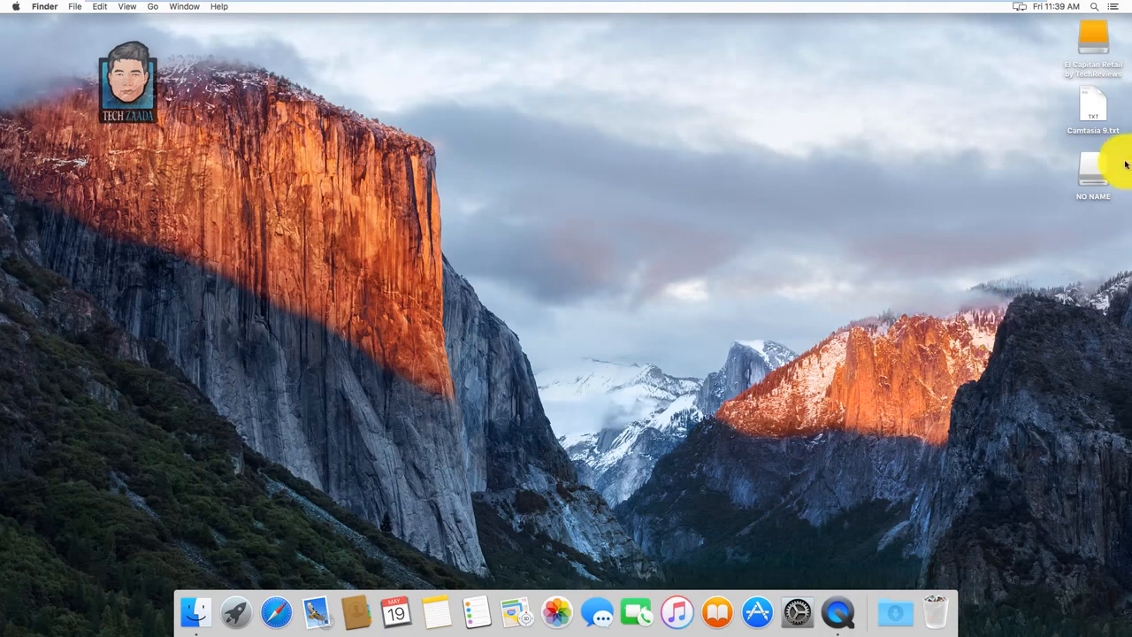
pyautogui.click(1091, 175)
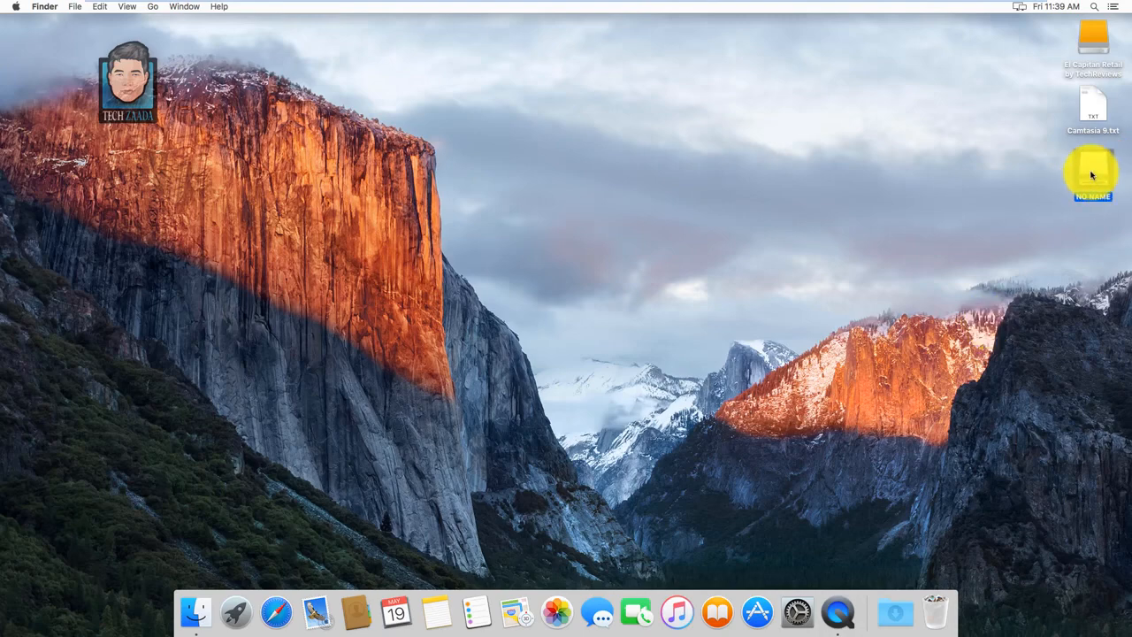
pyautogui.doubleClick(1092, 175)
pyautogui.click(491, 130)
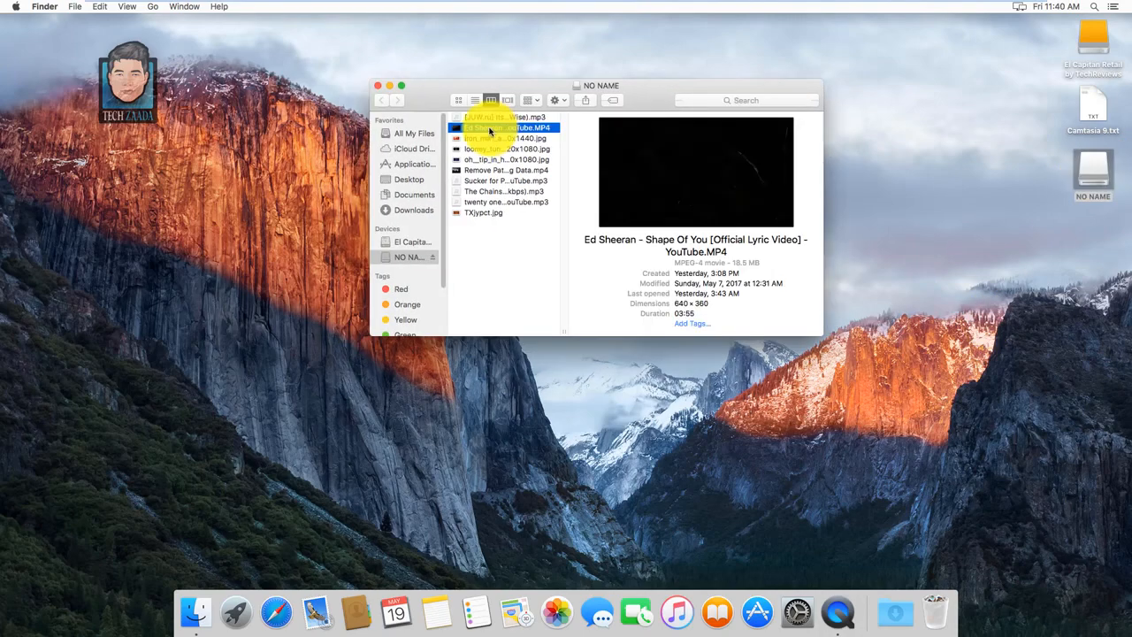
pyautogui.click(491, 139)
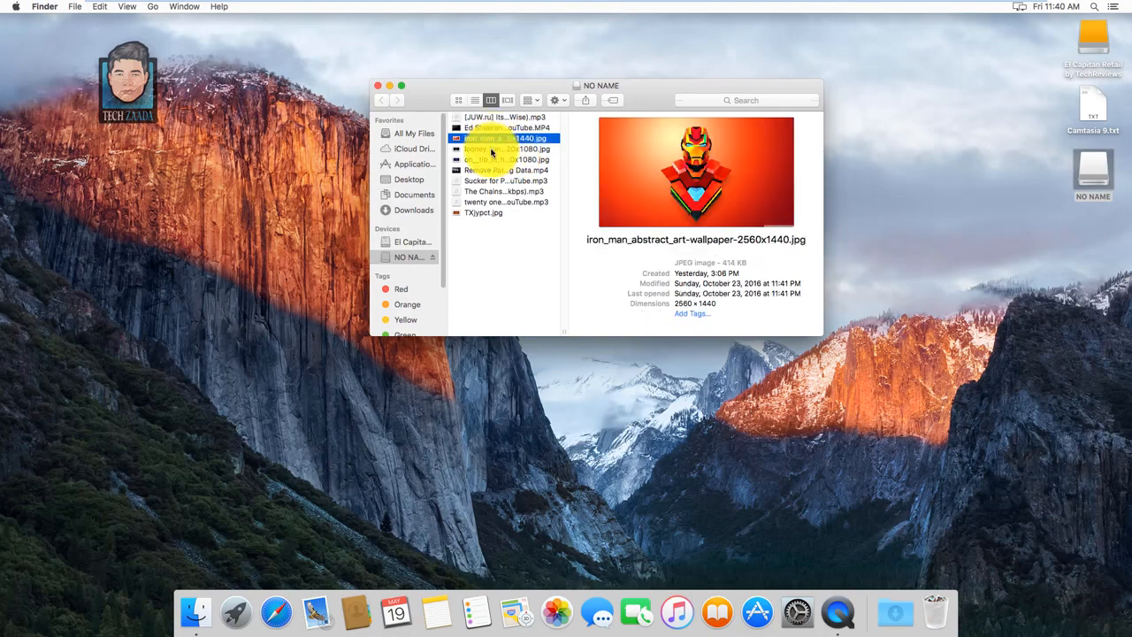
pyautogui.click(491, 148)
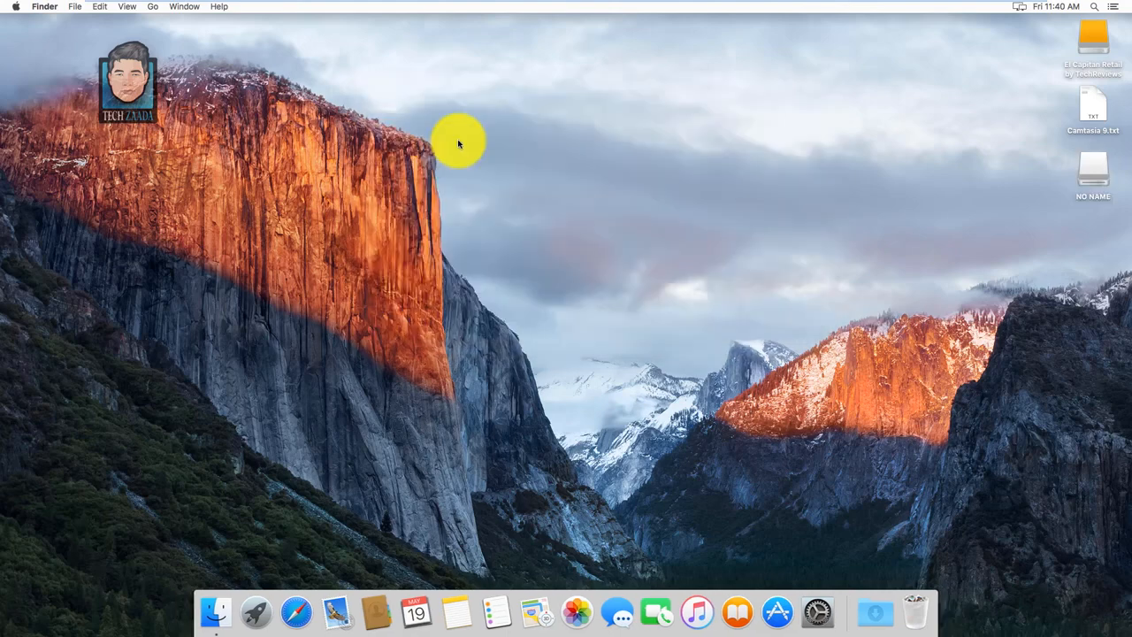